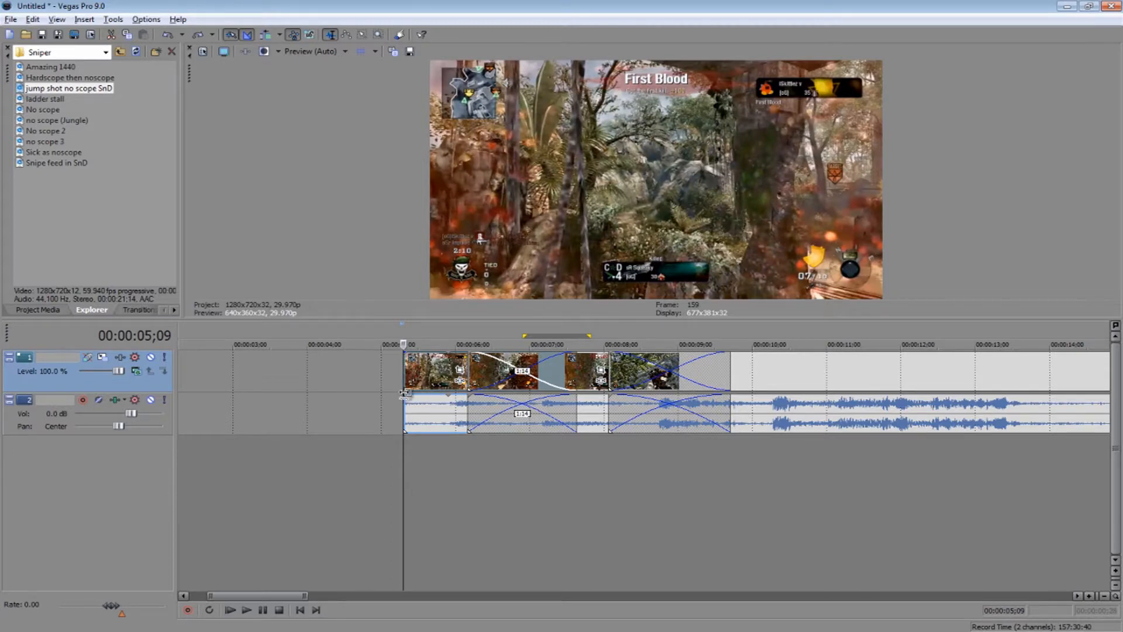
Step: Try extending the first clip's start back to about 00:00:03;00, play the result and undo the extension
mouse_move(399, 379)
left_mouse_down()
mouse_move(321, 379)
mouse_move(405, 378)
left_mouse_up()
left_click_drag(406, 377, 238, 374)
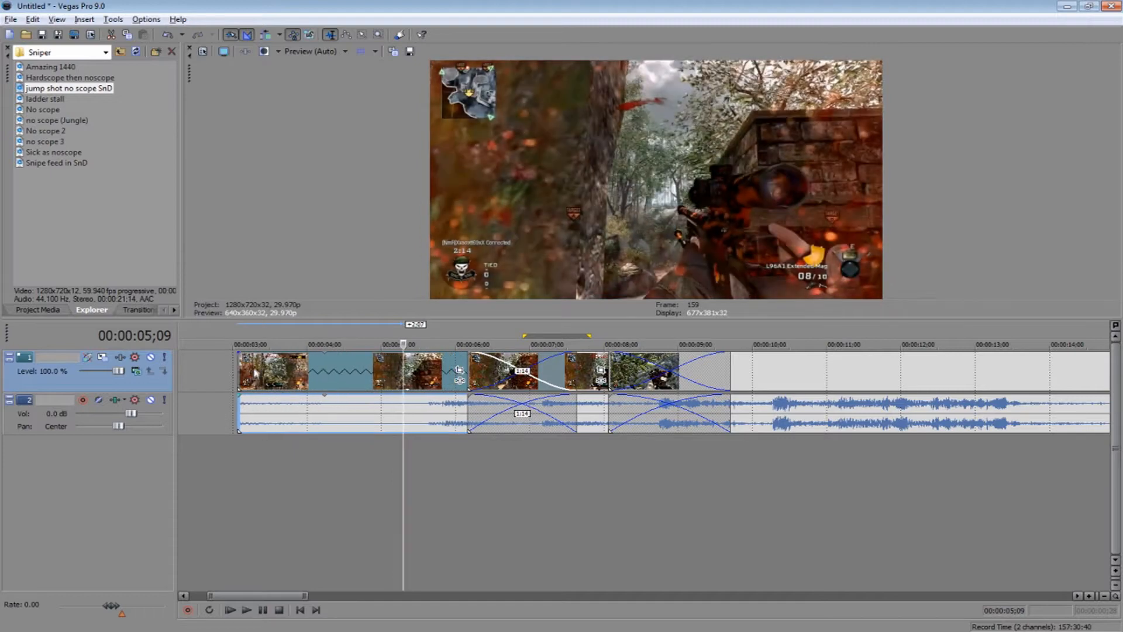
left_click(259, 368)
key("space")
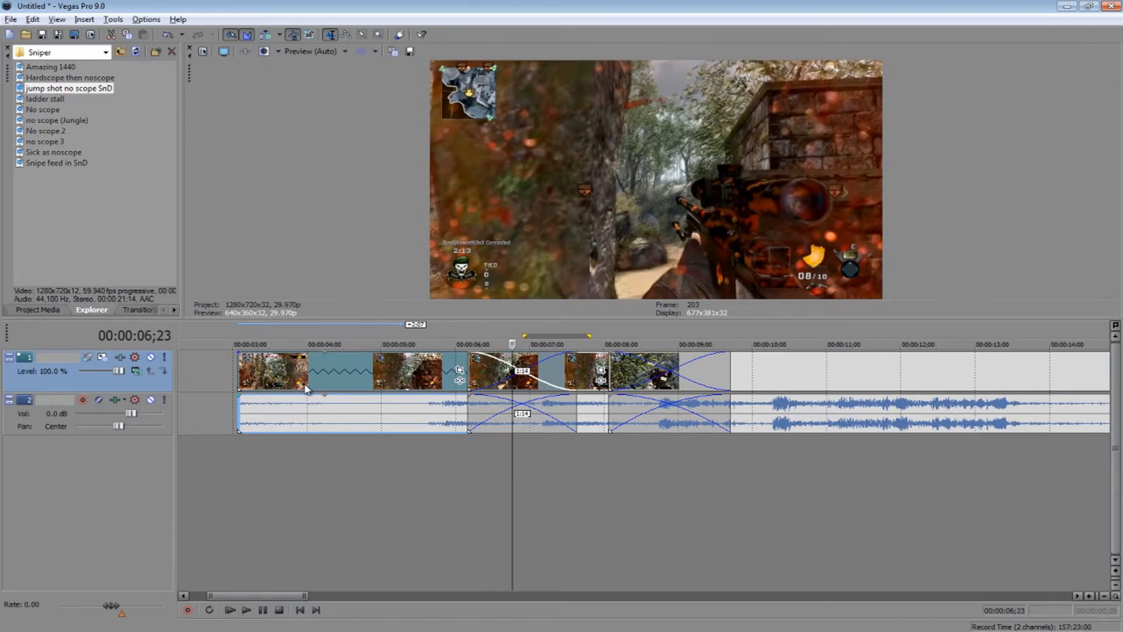
left_click(304, 383)
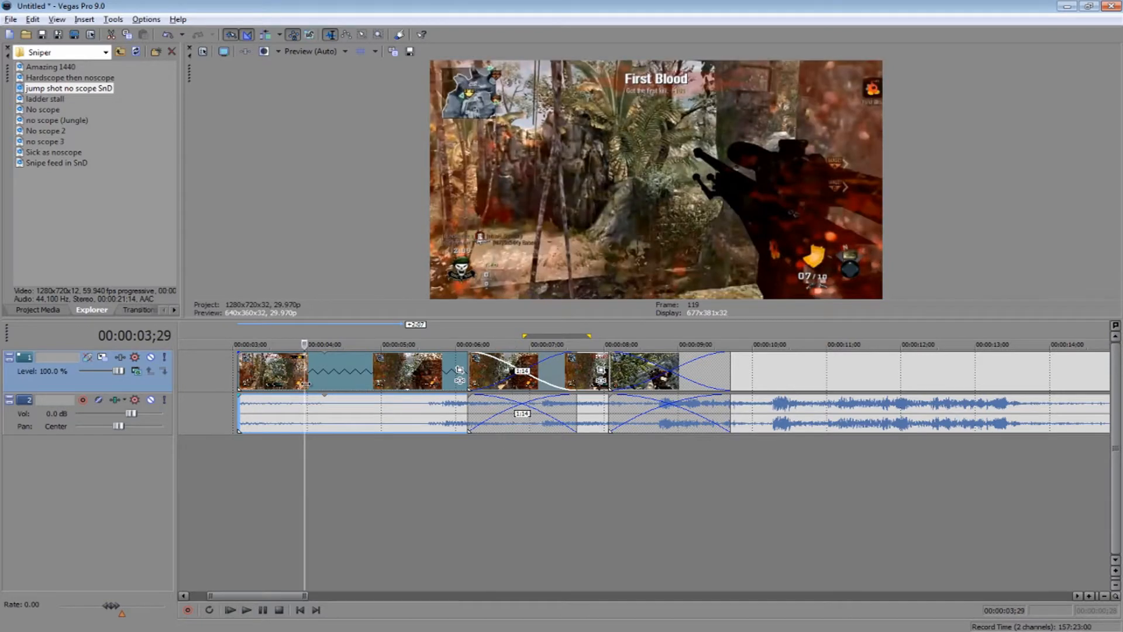
key("ctrl+z")
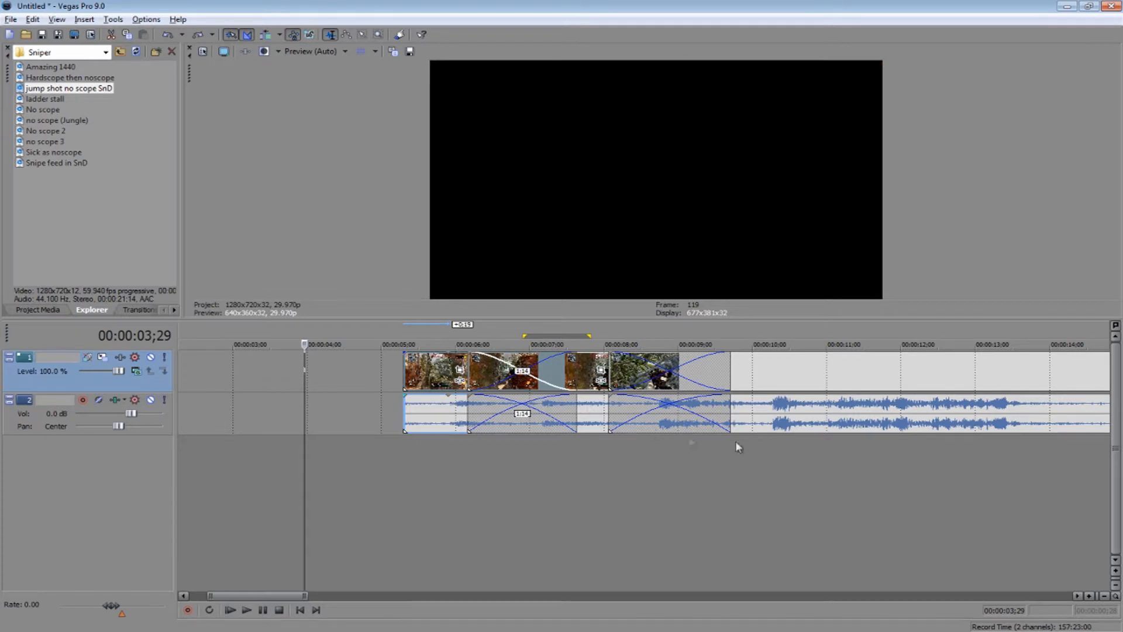
Step: Add three new audio tracks and move the long clip's audio onto the lowest one, track 5
scroll(848, 431, "down", 2)
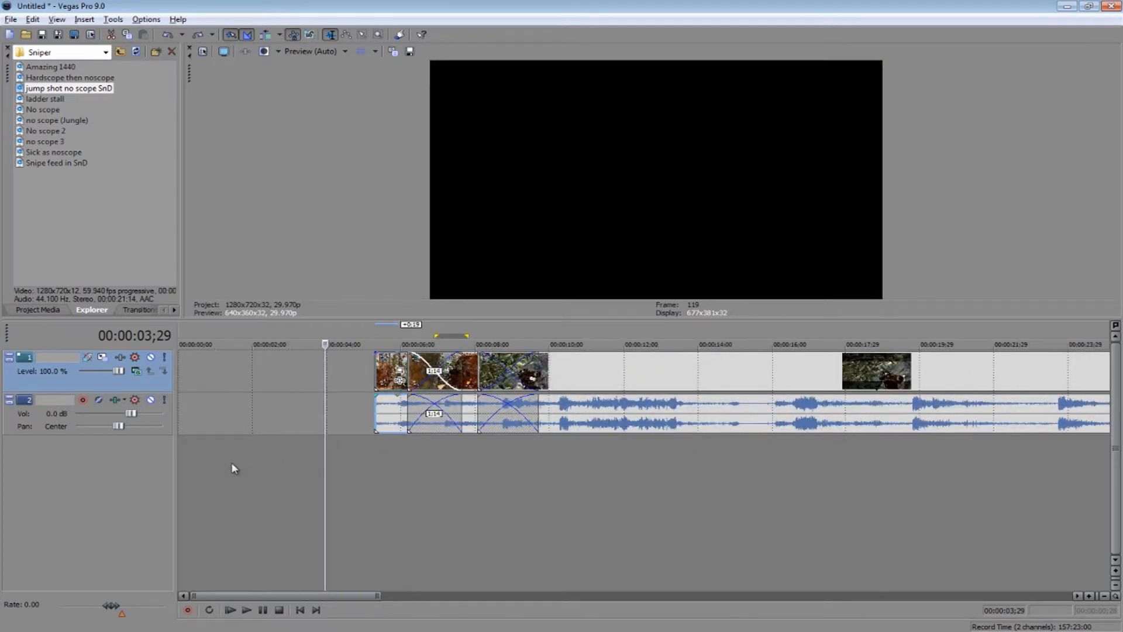
left_click(100, 471)
key("ctrl+q")
key("ctrl+q")
key("ctrl+q")
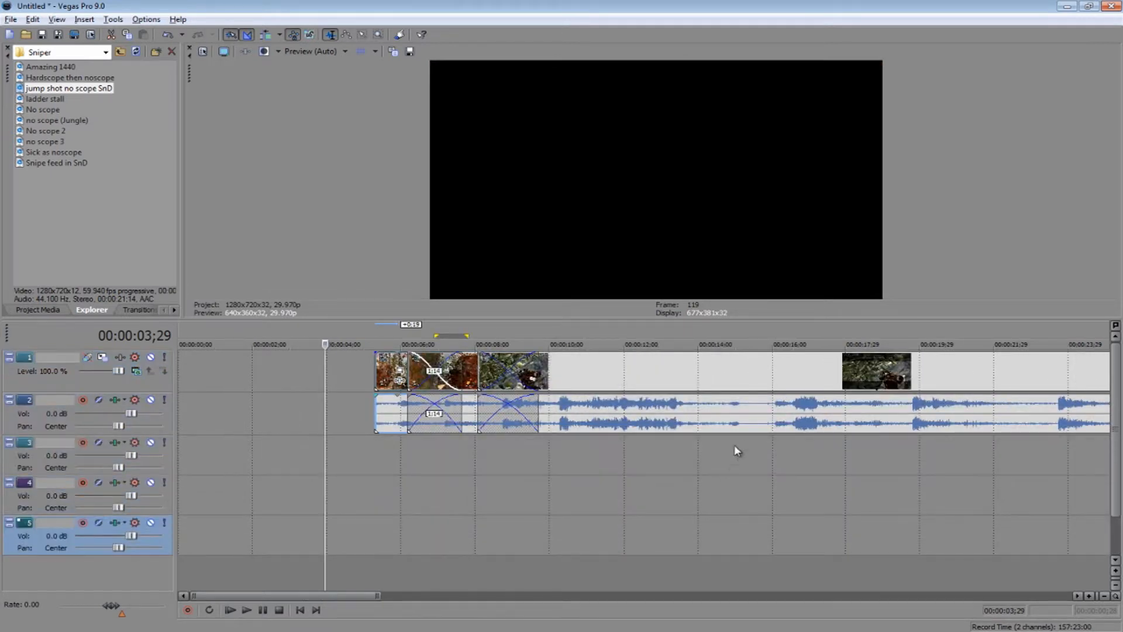
left_click_drag(716, 515, 743, 531)
left_click(643, 380)
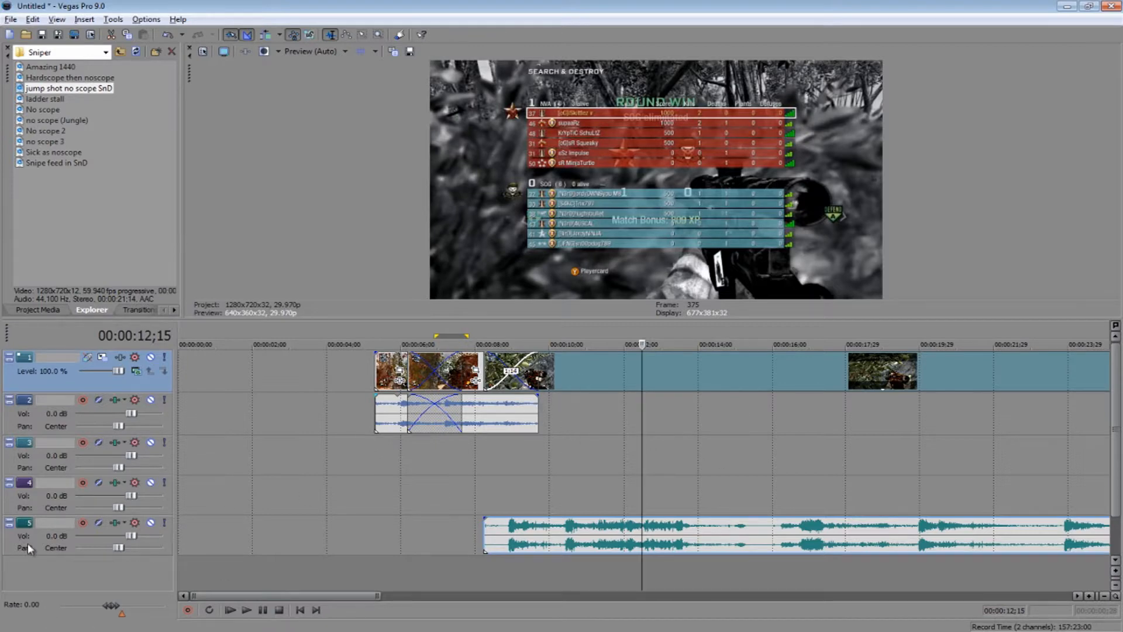
Step: Try deleting audio track 5 and undo the deletion
left_click(48, 549)
key("Delete")
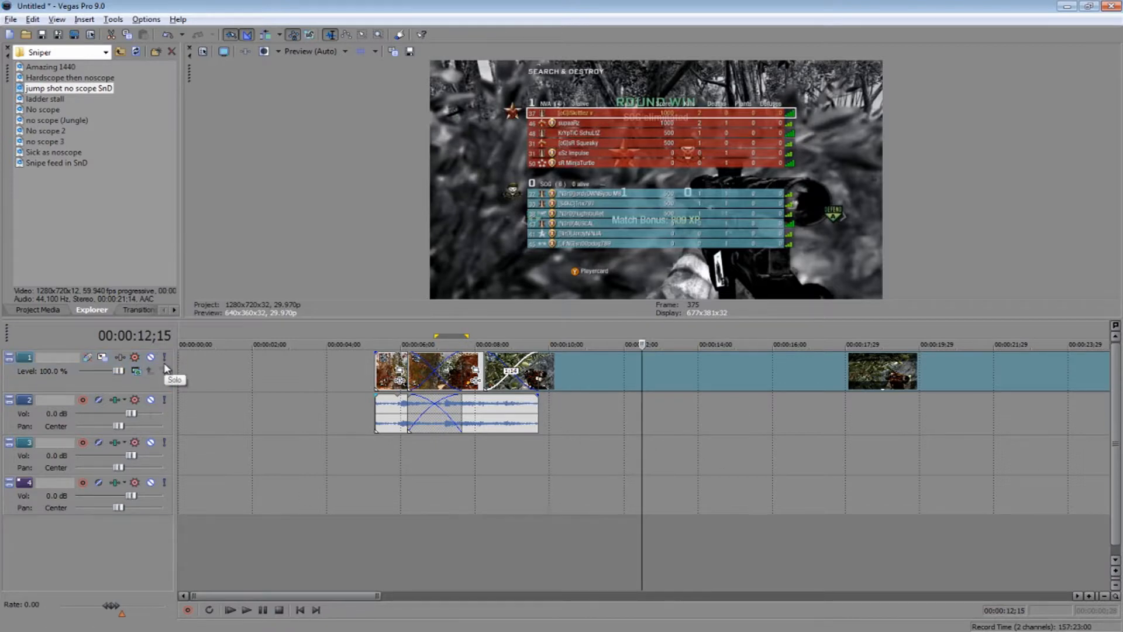
key("ctrl+z")
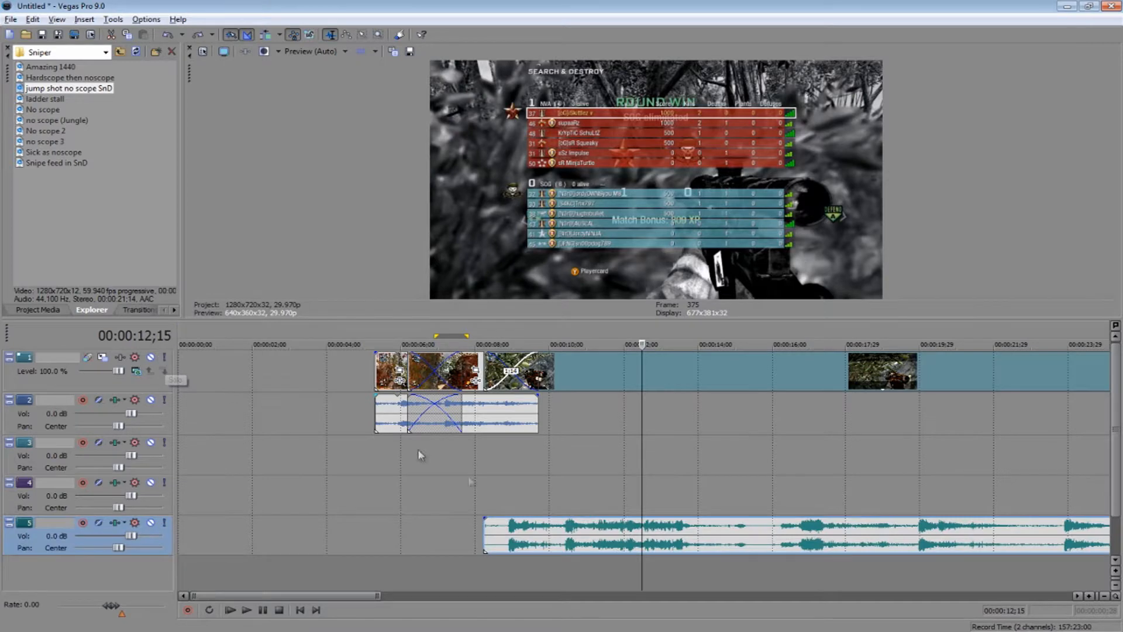
key("ctrl+z")
Step: Move the long gameplay clip together with its audio to start at about 00:00:02;00 on the timeline
left_click_drag(179, 517, 301, 520)
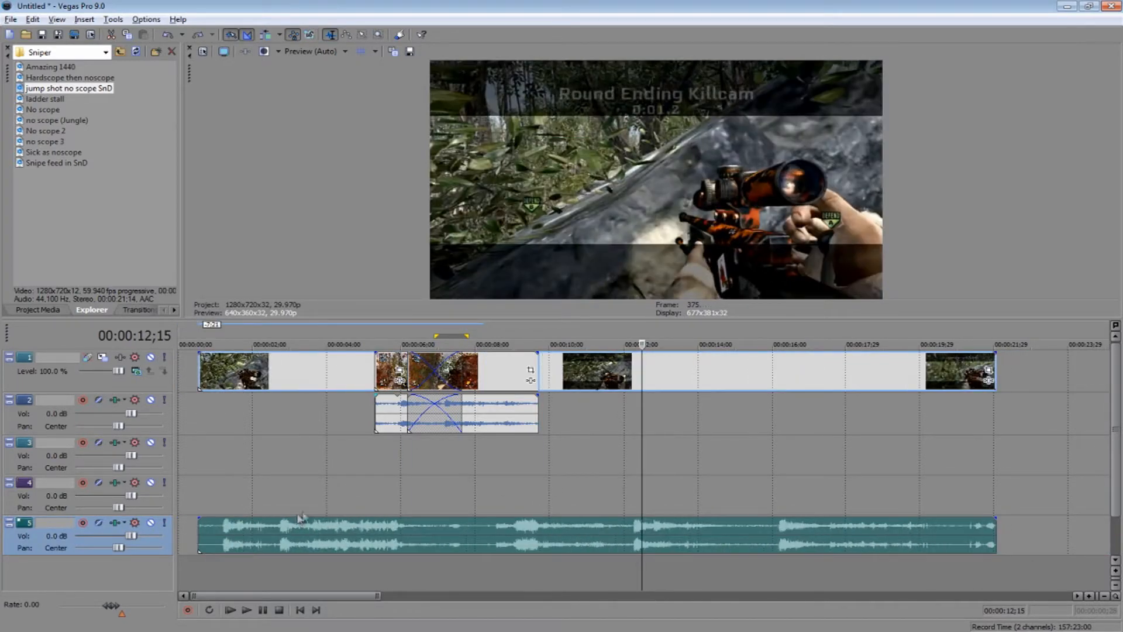
left_click_drag(840, 379, 901, 382)
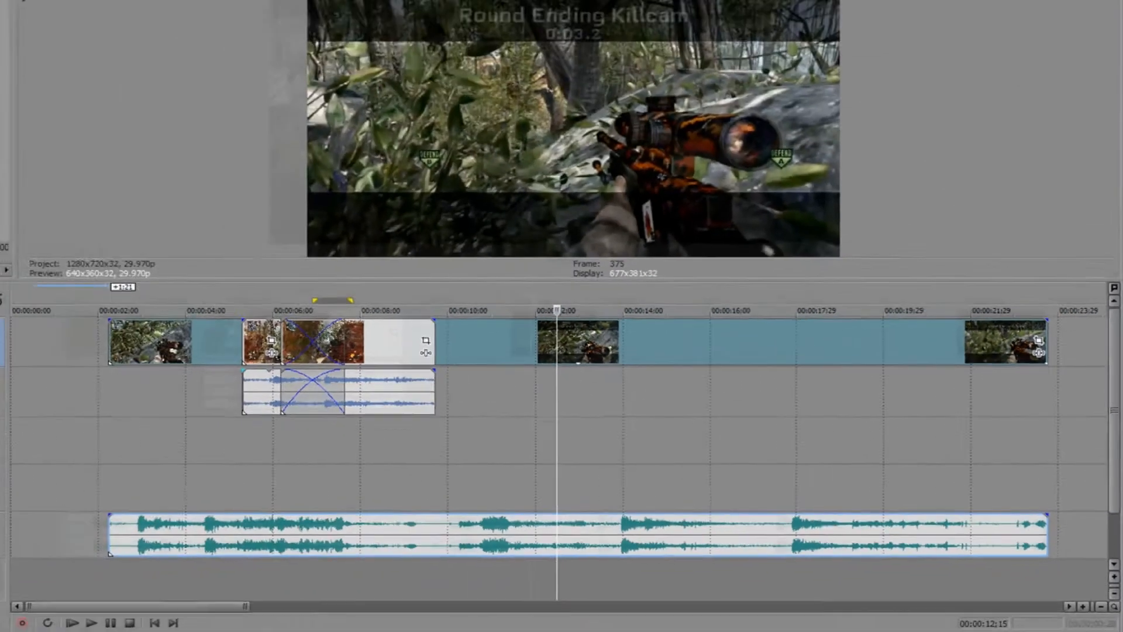
Step: Add a second jump shot no scope SnD clip on its own tracks, and delete its video track and audio event
left_click_drag(69, 89, 283, 472)
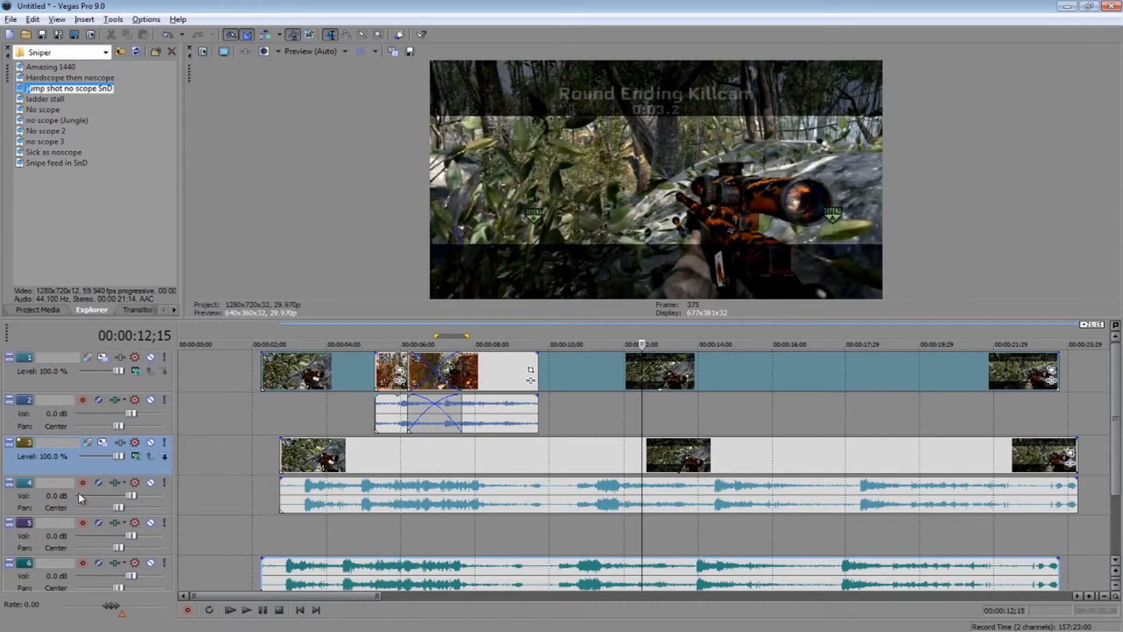
left_click(64, 465)
key("Delete")
left_click_drag(360, 464, 587, 469)
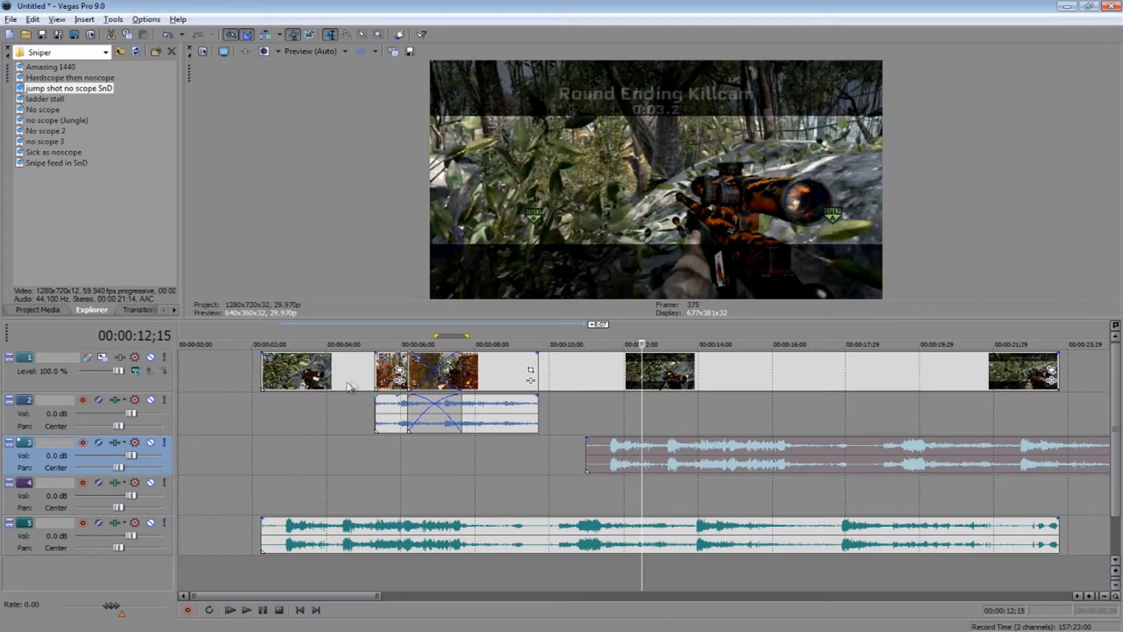
key("Delete")
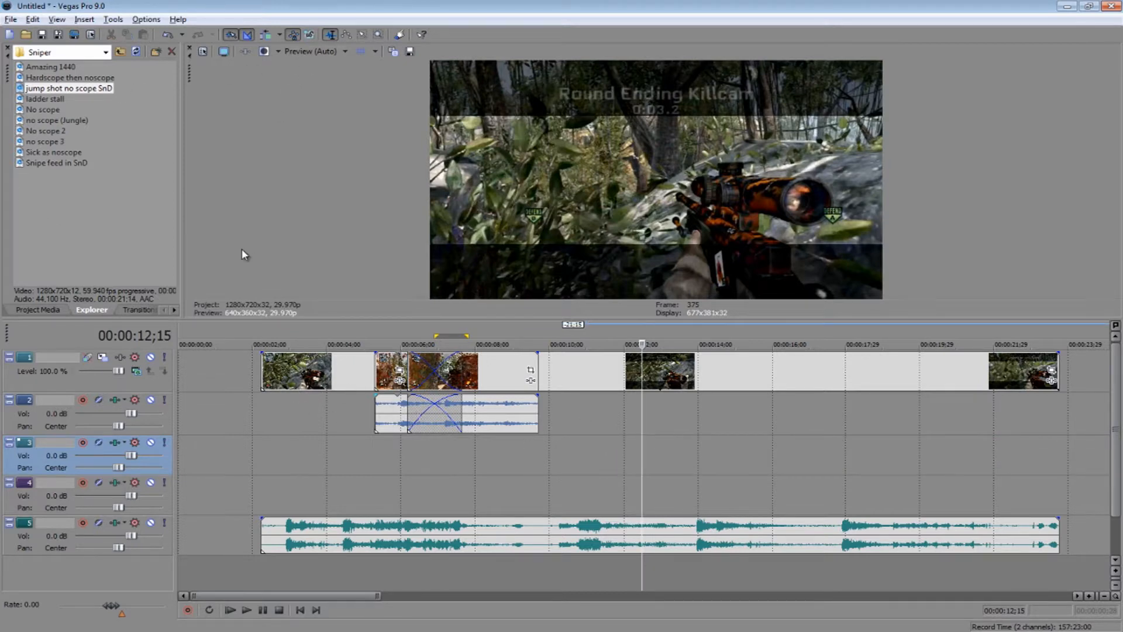
Step: Add the (Default) Legacy Plug-In Text generator to the first video track over the long clip, starting at about 00:00:14;00
left_click_drag(184, 275, 388, 275)
left_click(140, 310)
left_click(195, 311)
left_click(250, 309)
right_click(606, 376)
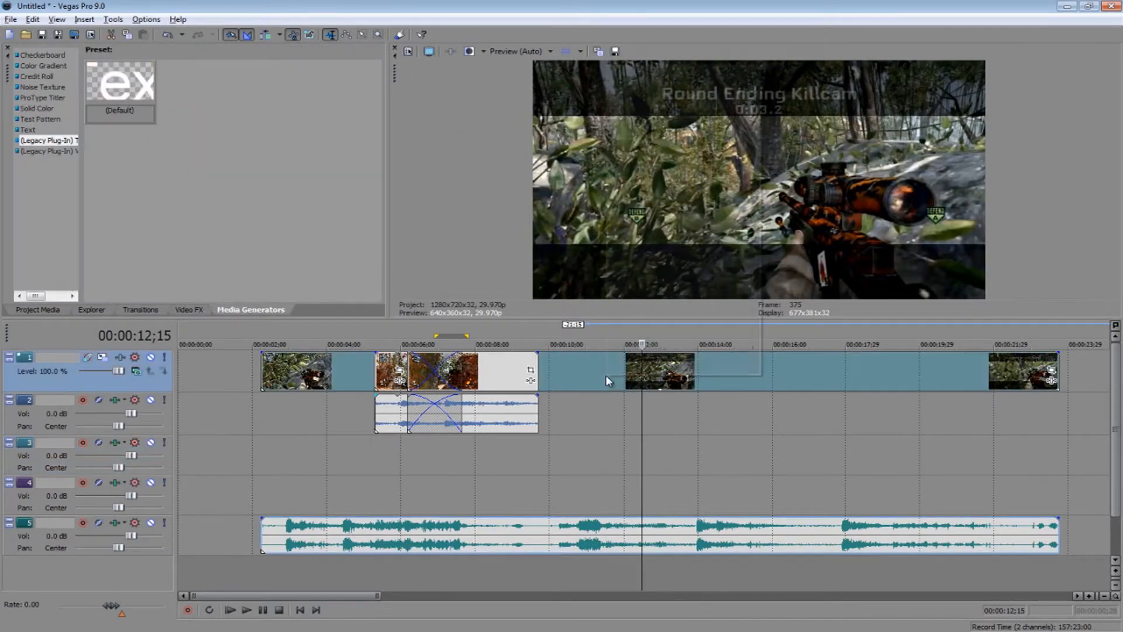
left_click(160, 219)
left_click_drag(112, 93, 1088, 410)
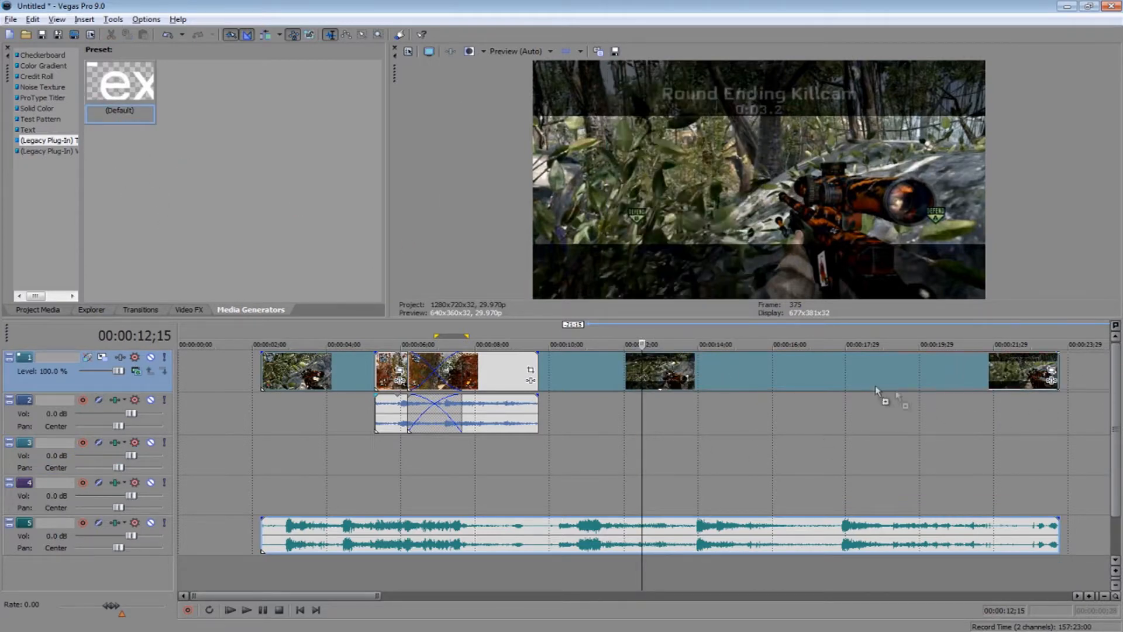
left_click_drag(715, 363, 716, 362)
left_click_drag(483, 271, 465, 337)
Step: Delete the long gameplay clip with its audio and shift the text event slightly earlier
left_click(858, 385)
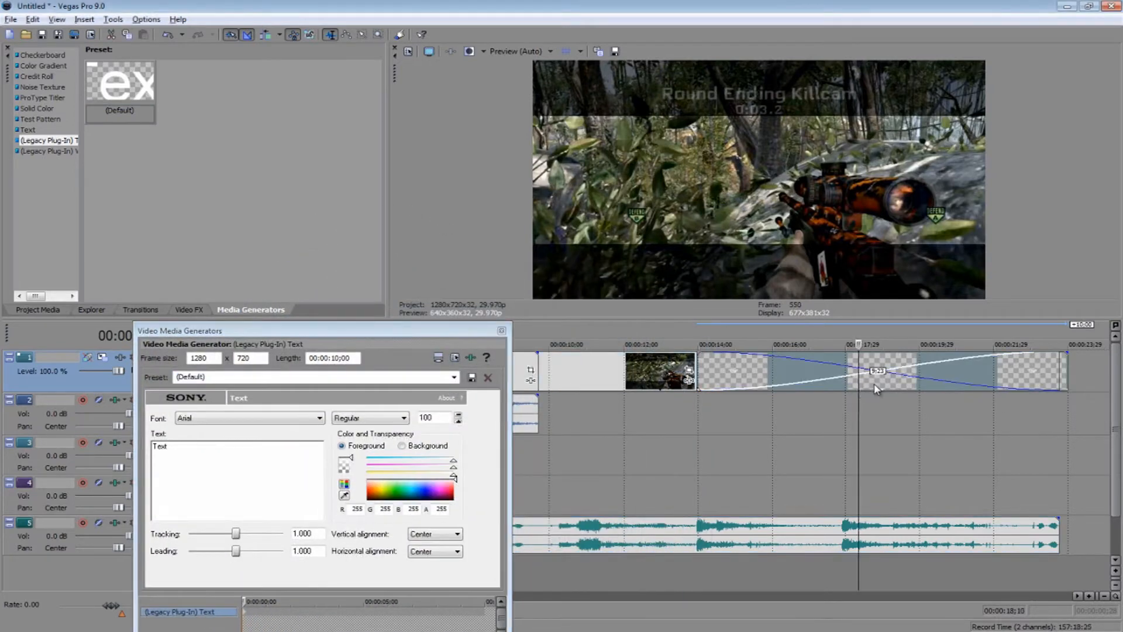
left_click(617, 360)
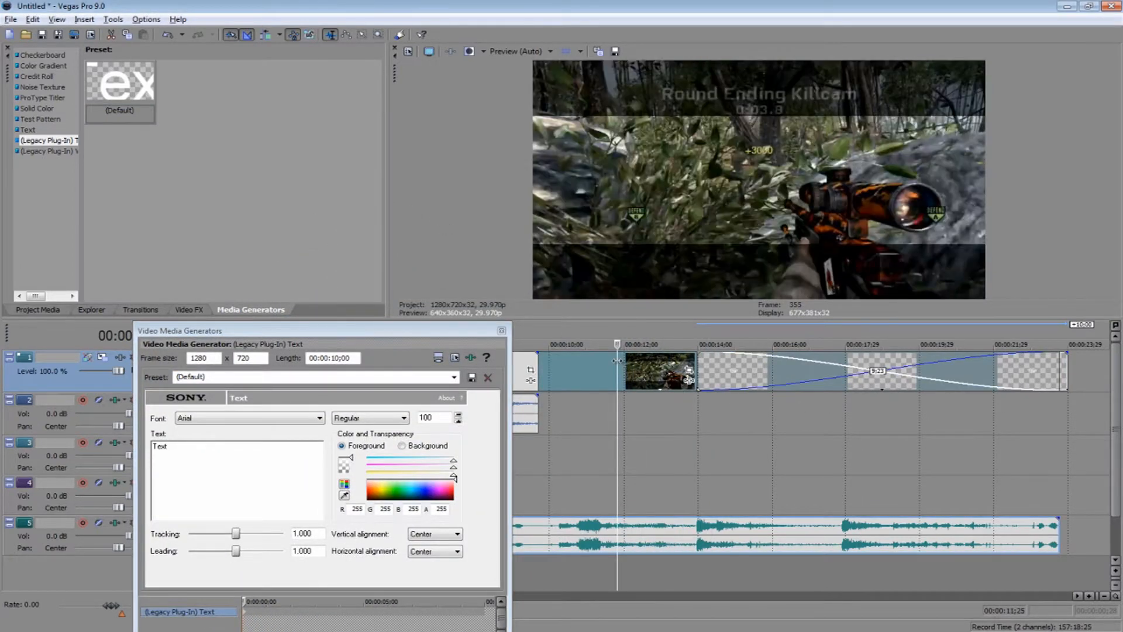
key("Delete")
left_click_drag(897, 384, 886, 382)
left_click(872, 379)
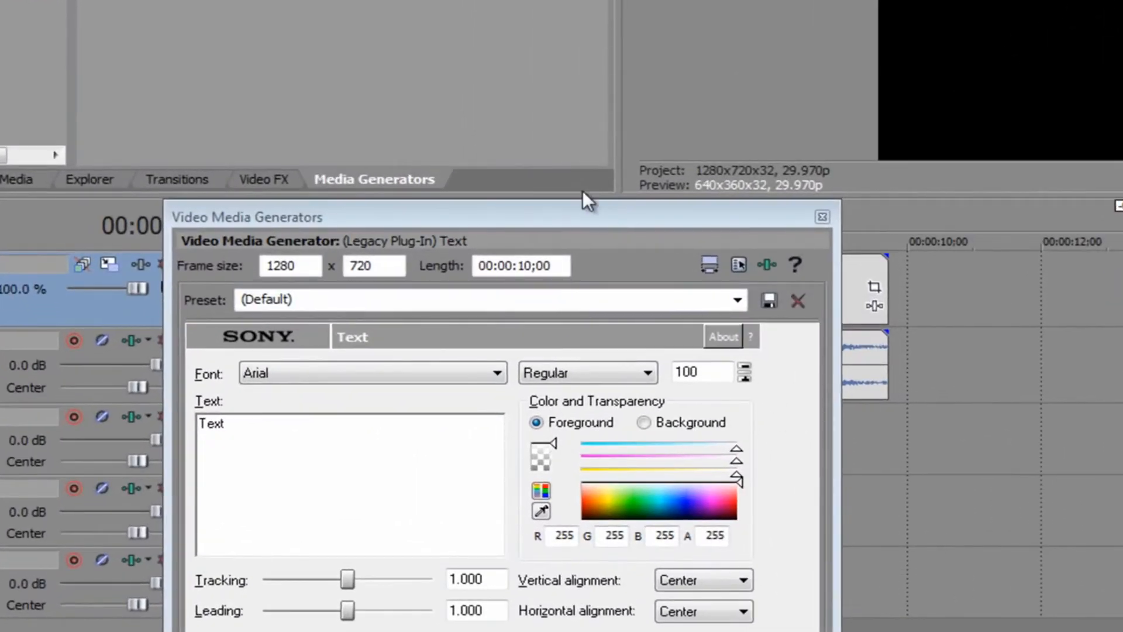
Step: Set the text's tracking to 1.730 and leading to 1.276, and add a second text line reading "zl"
left_click_drag(576, 211, 634, 13)
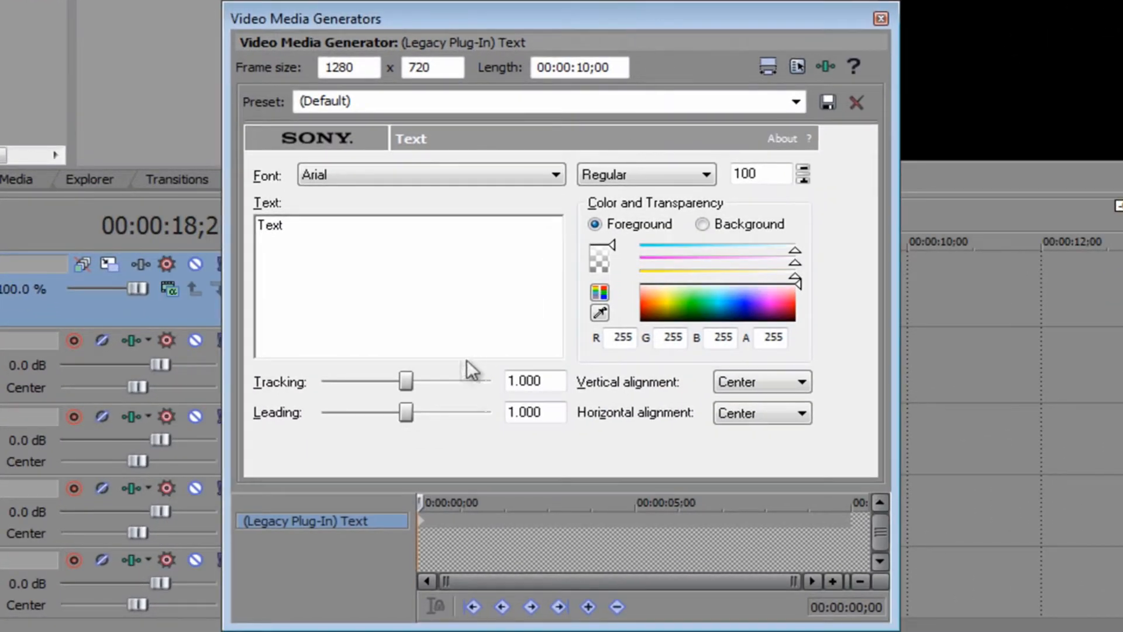
left_click_drag(406, 381, 465, 413)
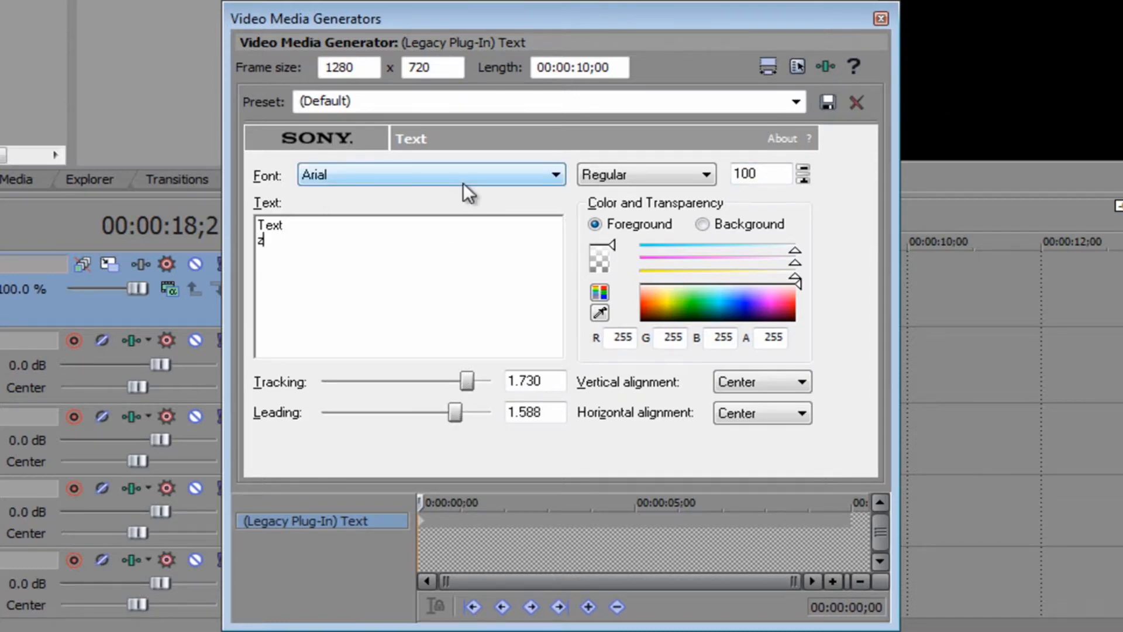
mouse_move(454, 412)
left_mouse_down()
mouse_move(429, 417)
mouse_move(443, 414)
left_mouse_up()
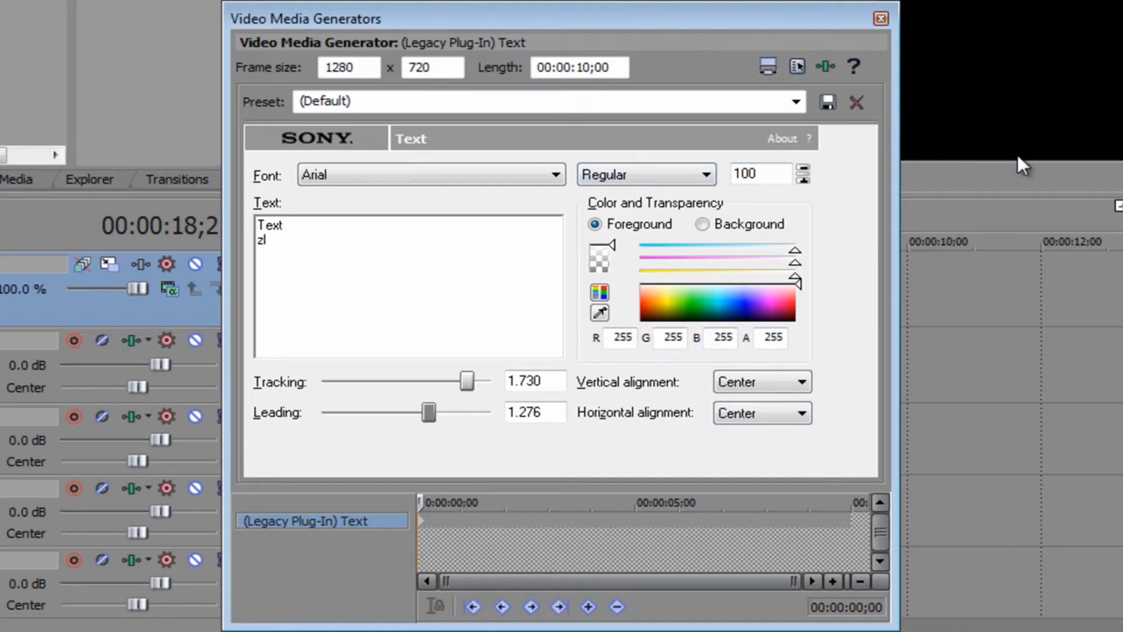
left_click(443, 527)
left_click(574, 521)
left_click(422, 517)
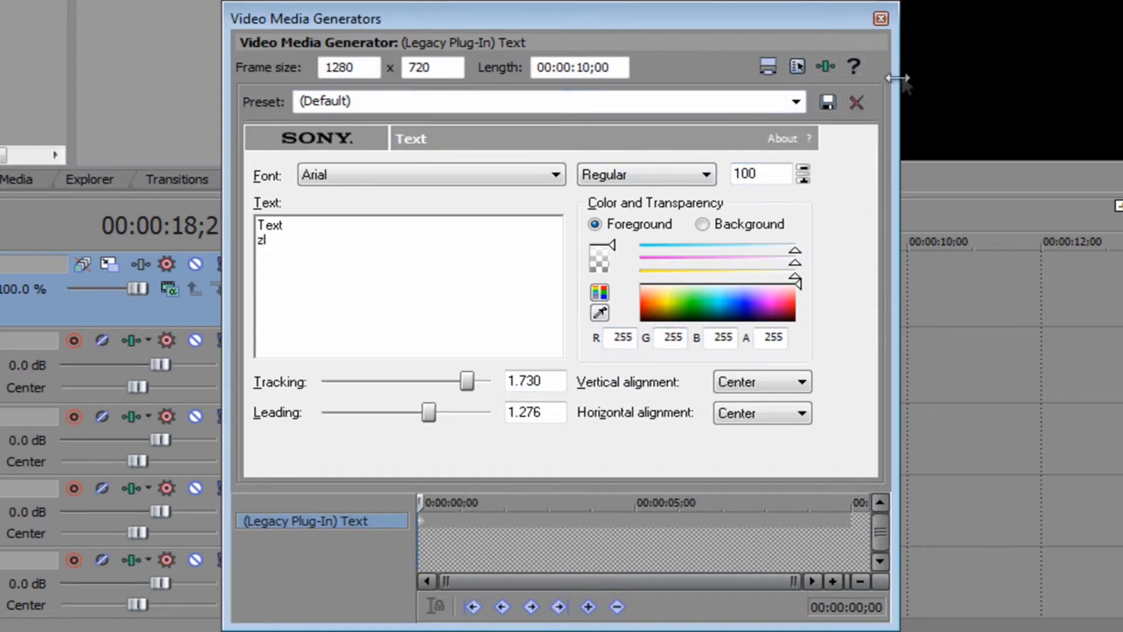
Step: Widen the Video Media Generators window
left_click_drag(897, 85, 955, 132)
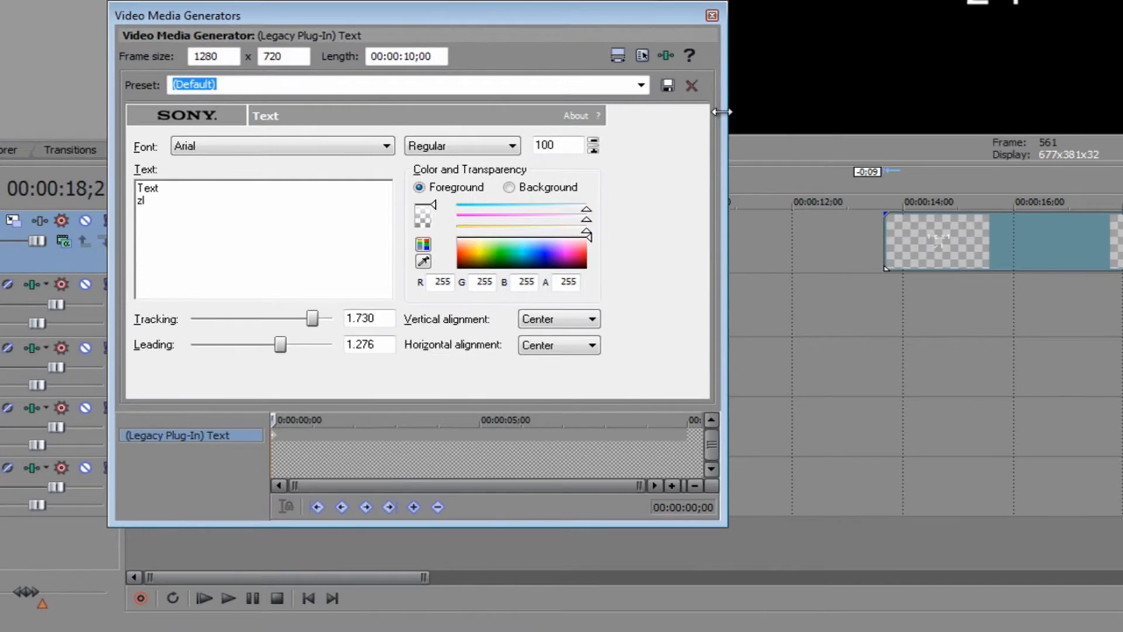
left_click_drag(721, 111, 793, 117)
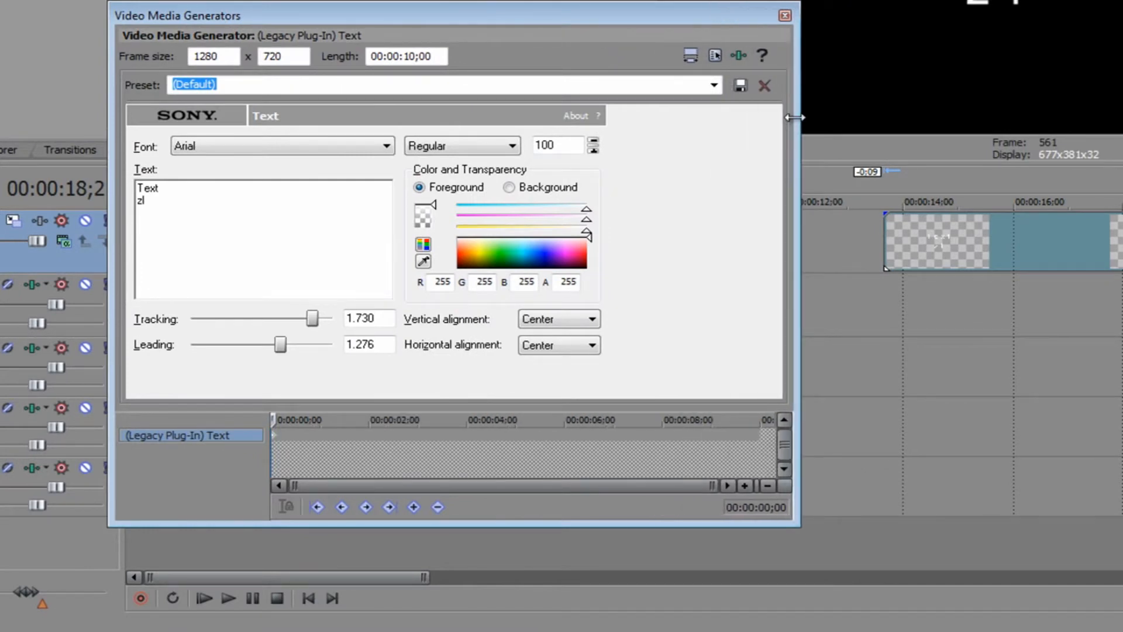
left_click_drag(794, 117, 803, 115)
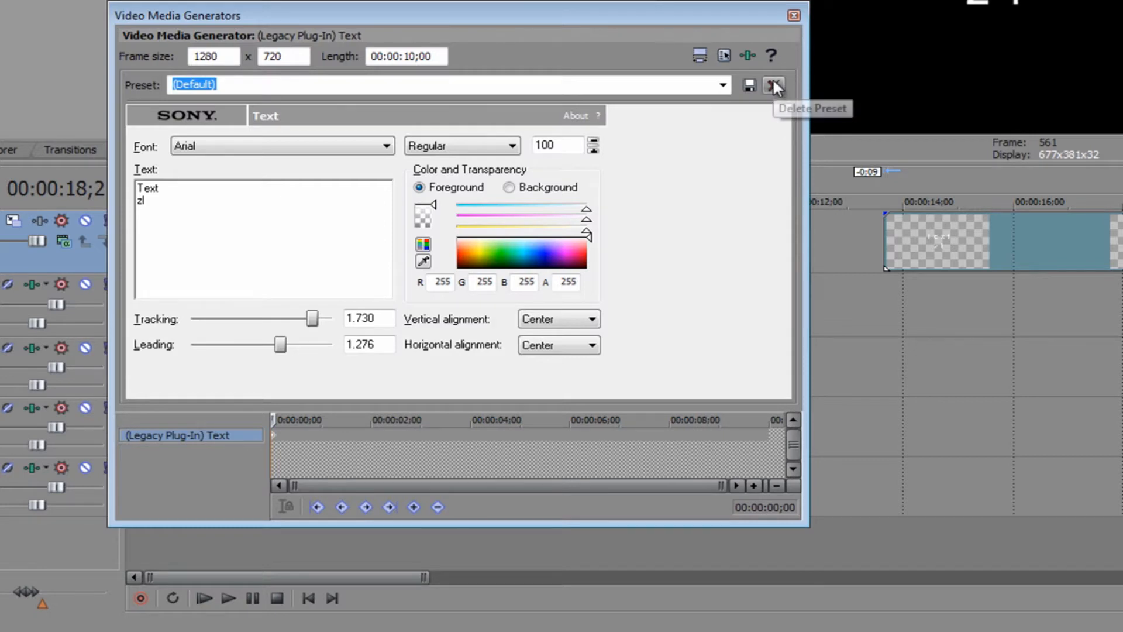
Step: Check the legacy text preset list, try to delete the (Default) preset and close the generator window
left_click(724, 85)
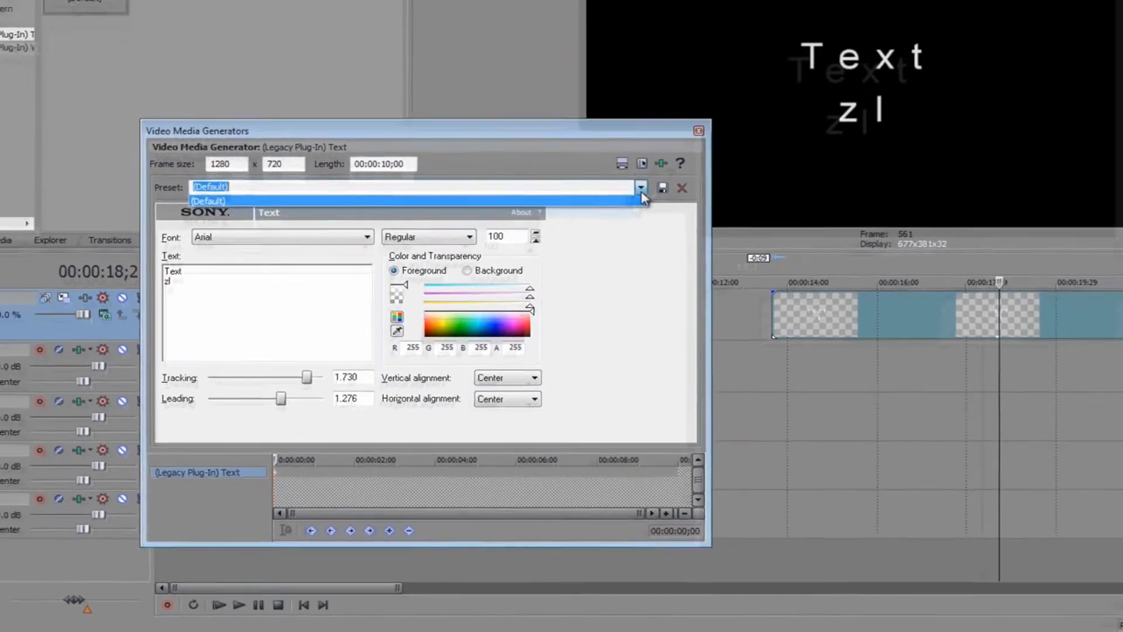
left_click(774, 86)
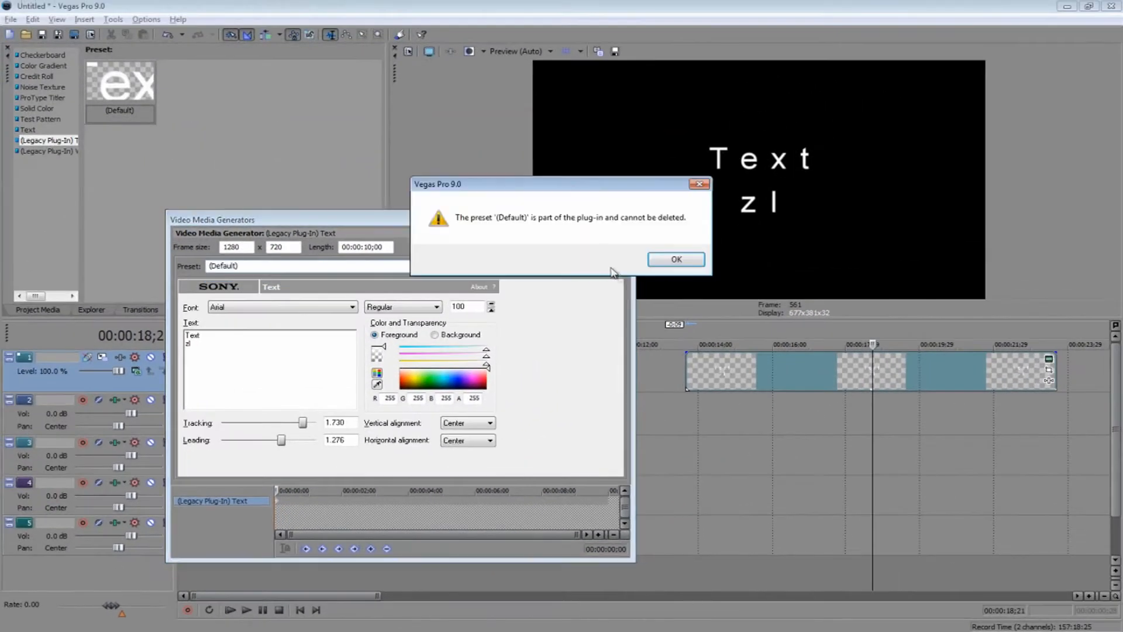
left_click(646, 258)
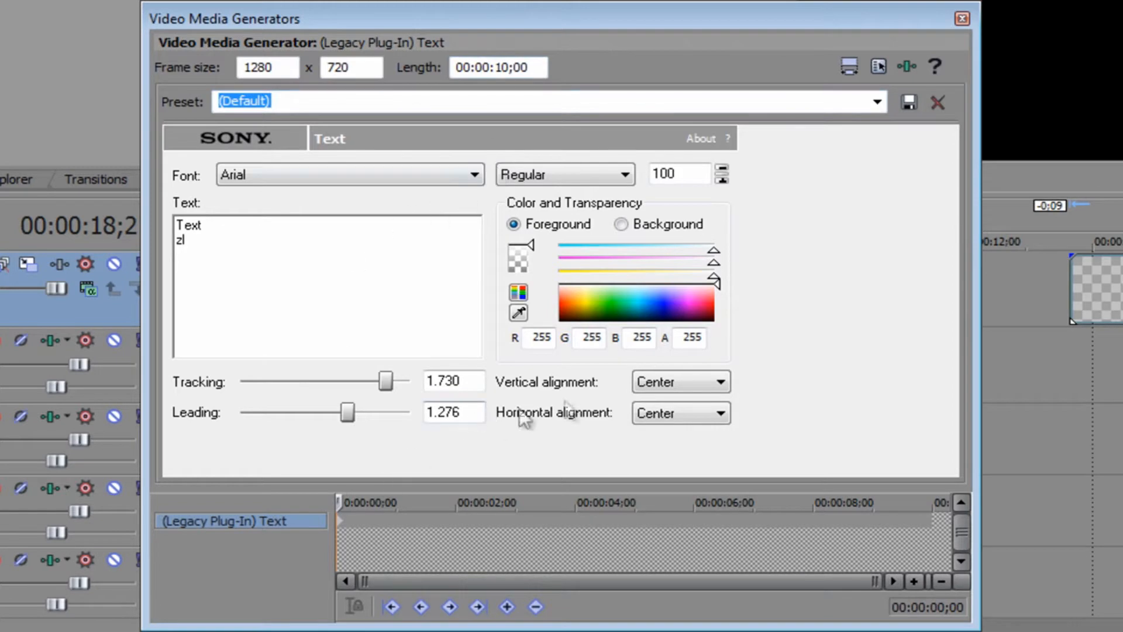
left_click(963, 18)
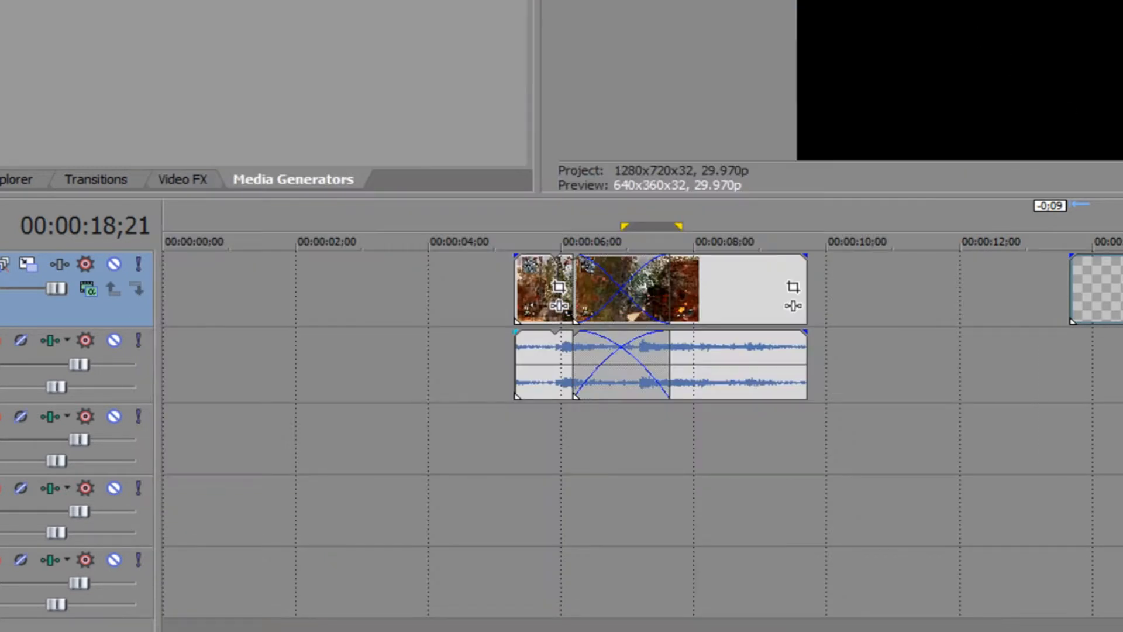
Step: Insert a Sony Text event using the Default Text preset on the first video track at 00:00:18;21
right_click(1058, 309)
left_click(1089, 522)
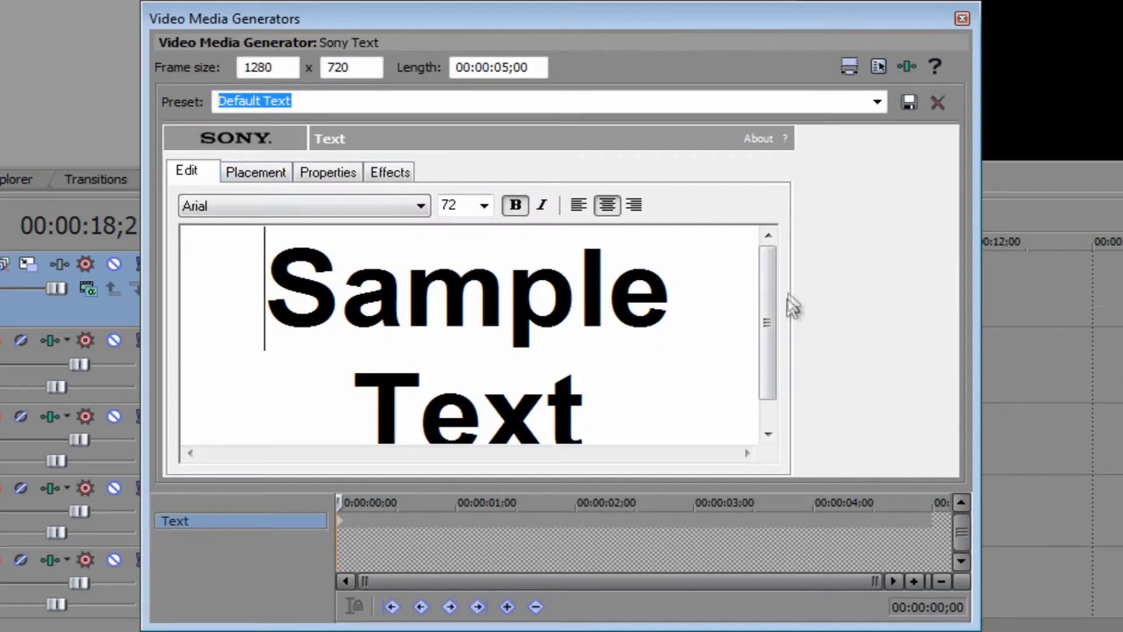
left_click(484, 206)
left_click(484, 205)
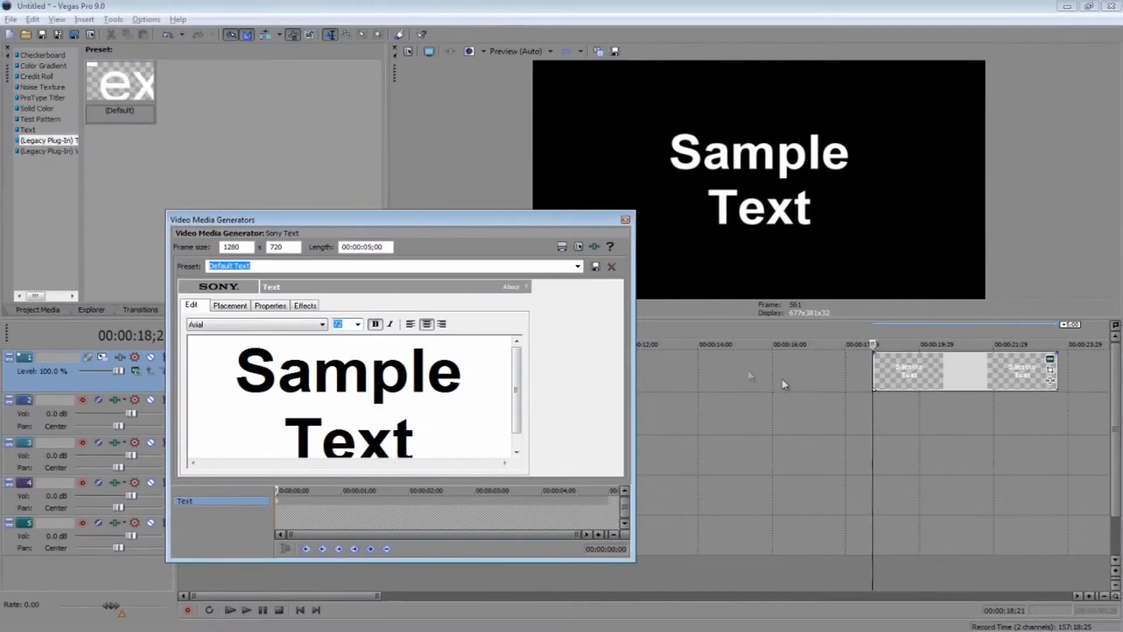
left_click(624, 220)
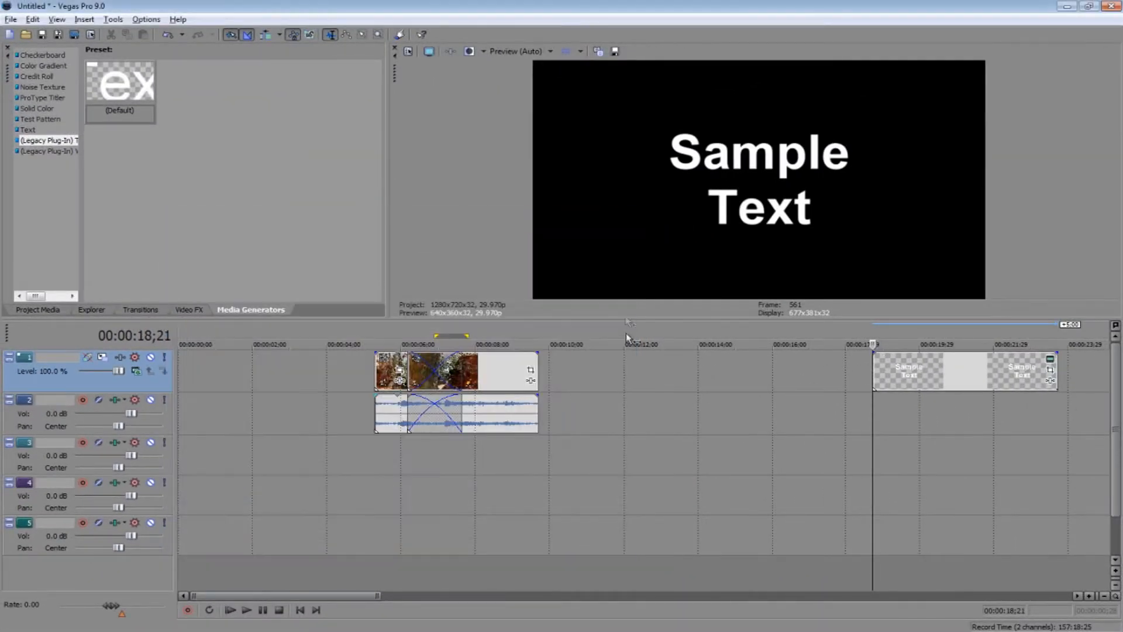
Step: Insert a generated Sony Text event on the first video track at 00:00:14;17 and move it 1;22 earlier, clear of the neighbouring event
right_click(722, 377)
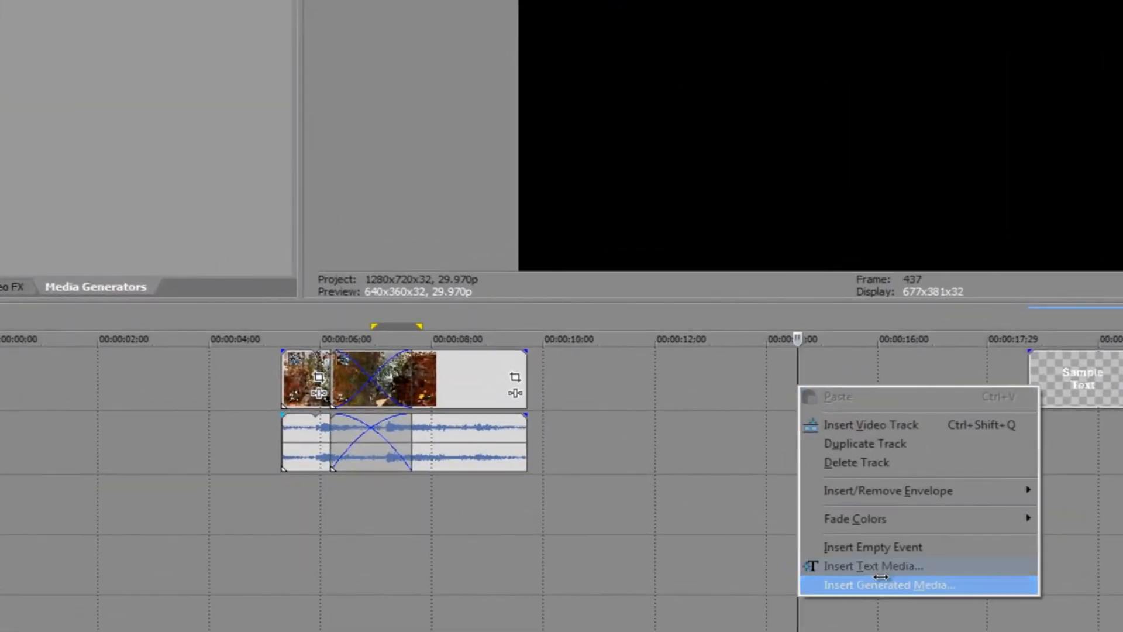
left_click(857, 564)
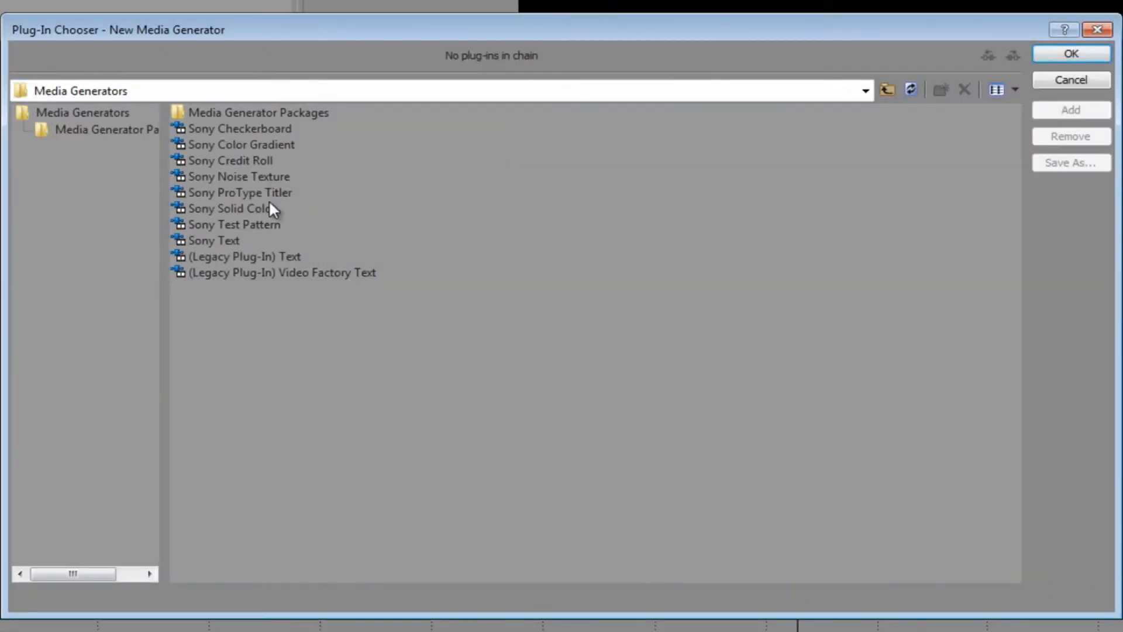
left_click(269, 195)
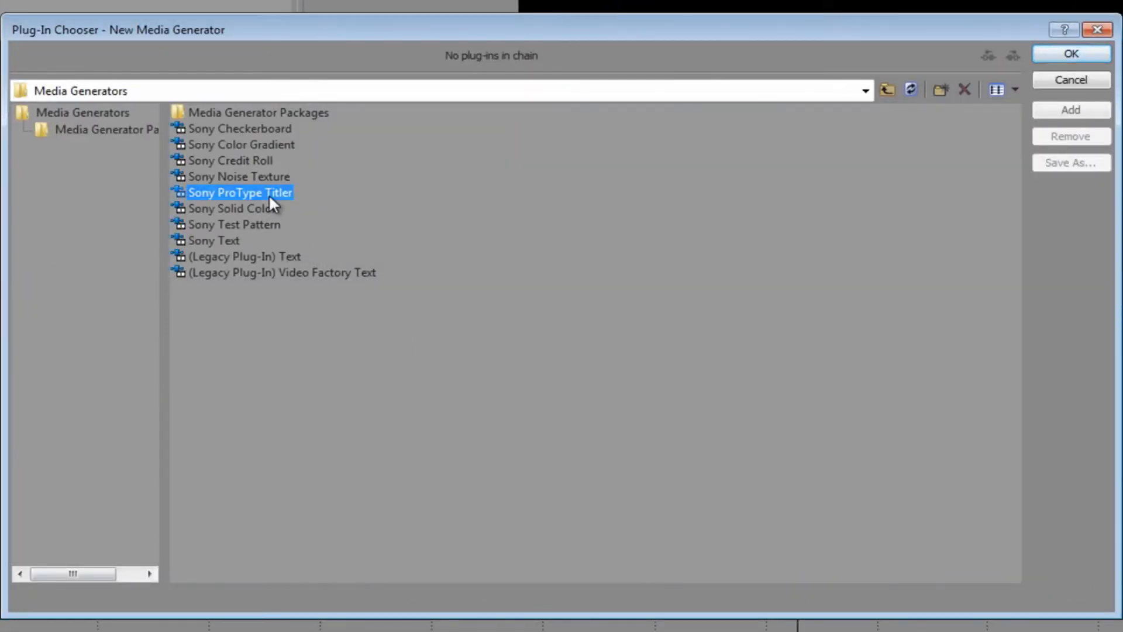
left_click(272, 257)
left_click(288, 270)
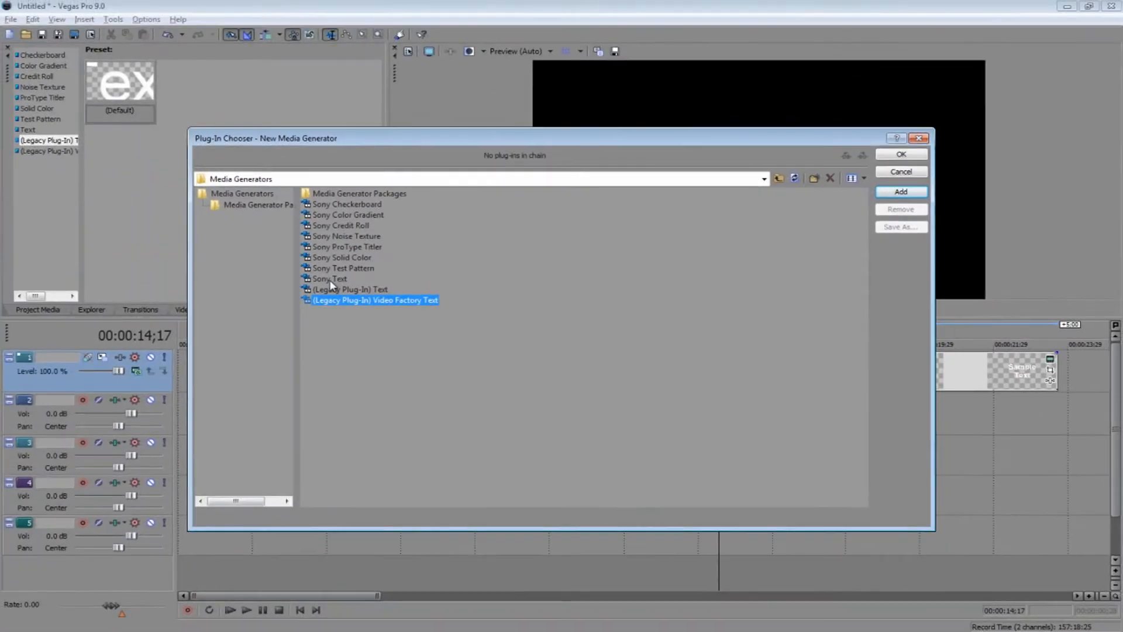
double_click(213, 241)
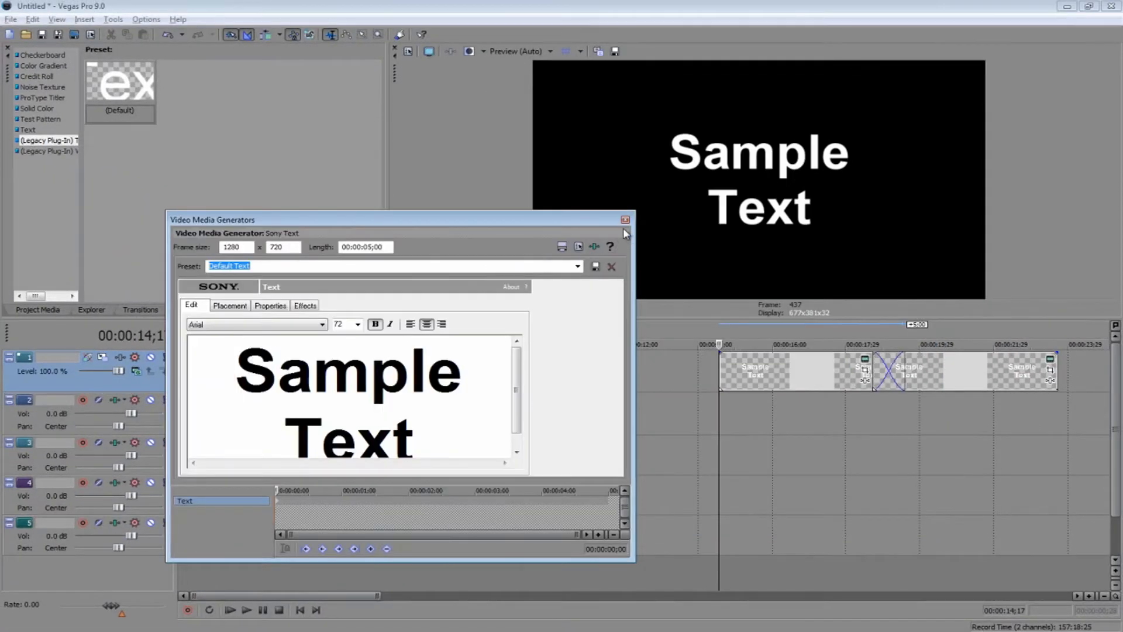
left_click_drag(781, 377, 717, 375)
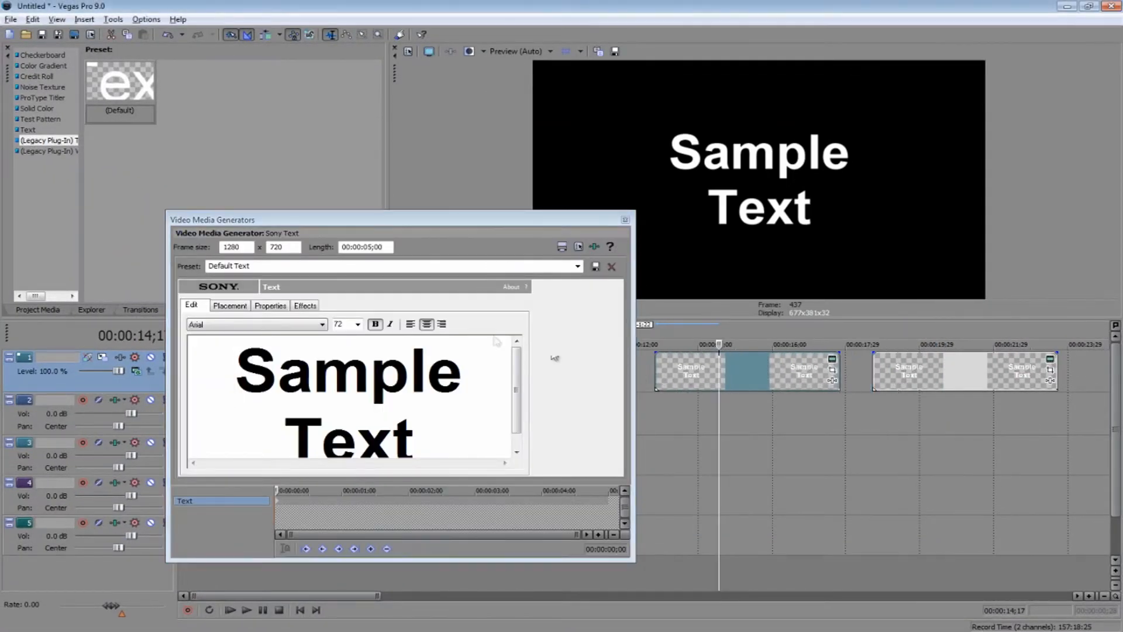
Step: Select the sample text in the generator and examine the text placement settings
left_click(377, 415)
left_click_drag(239, 359, 403, 399)
scroll(416, 395, "up", 1)
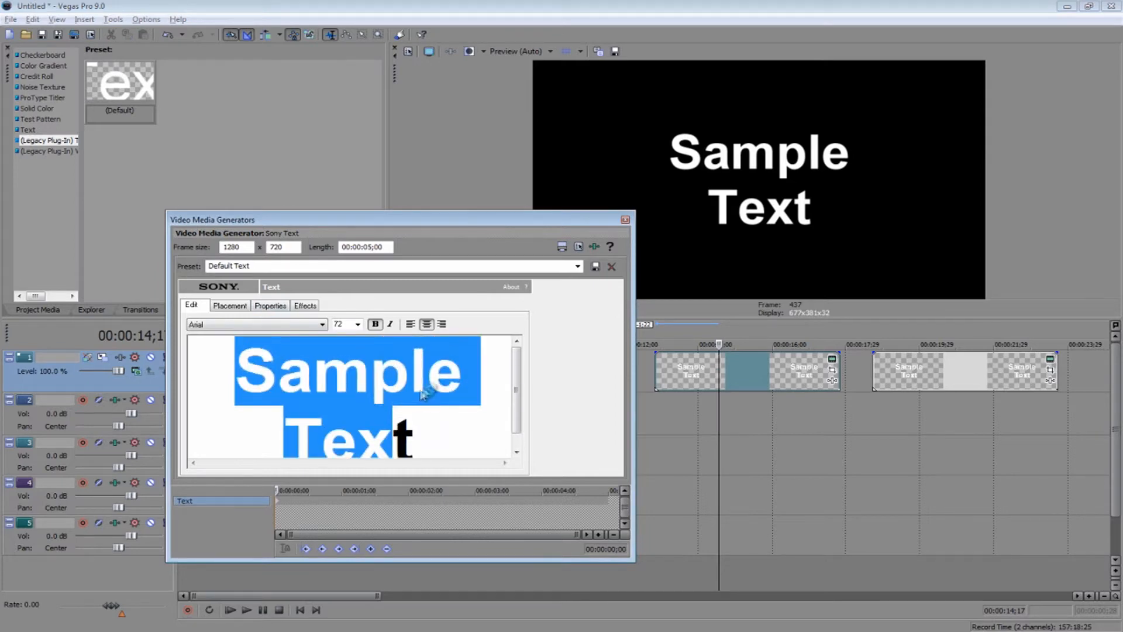
left_click(239, 306)
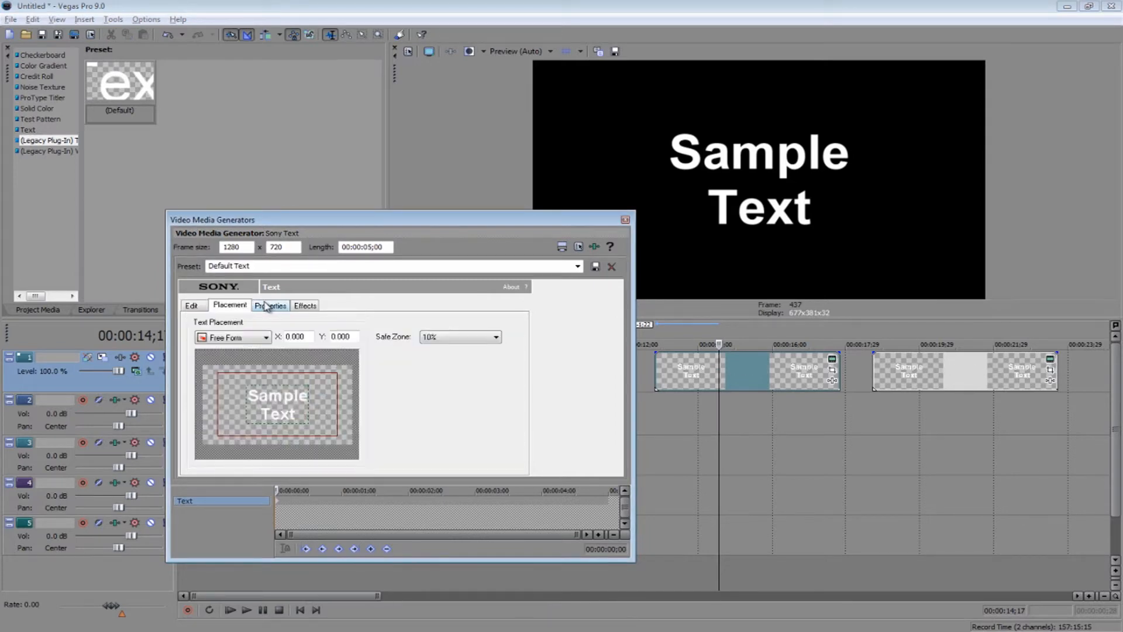
Step: Set the text color to pink (R 255, G 67, B 164) and the background to opaque blue (R 0, G 161, B 201)
left_click(284, 307)
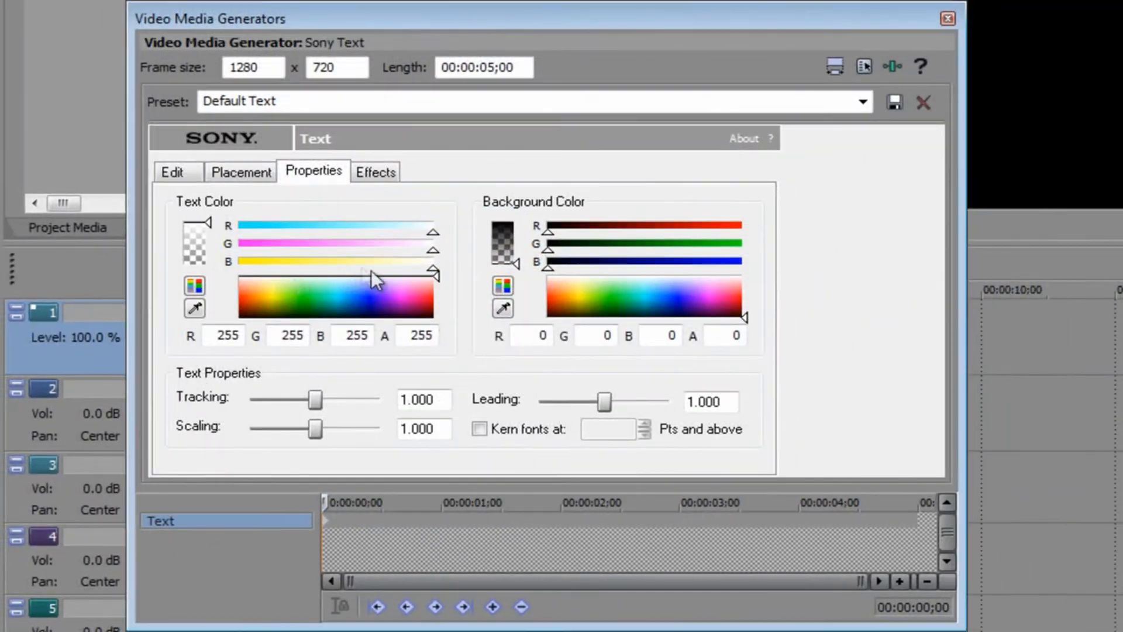
left_click(438, 288)
mouse_move(635, 312)
left_mouse_down()
mouse_move(662, 290)
mouse_move(684, 293)
mouse_move(651, 300)
left_mouse_up()
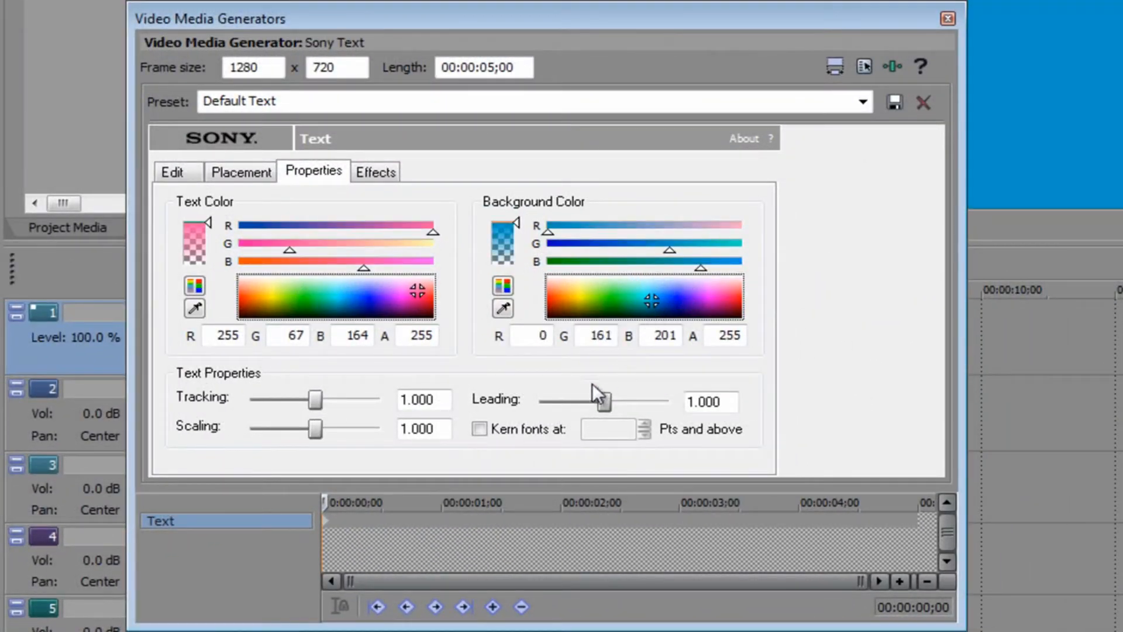
Step: Increase the text's leading and tracking, and adjust its scaling
left_click_drag(612, 403, 648, 402)
left_click_drag(313, 399, 355, 400)
mouse_move(331, 430)
left_mouse_down()
mouse_move(304, 428)
mouse_move(316, 430)
left_mouse_up()
Step: Draw a red text outline with feather 0.590 and width 0.354, disable deformation and close the generator window
left_click(369, 173)
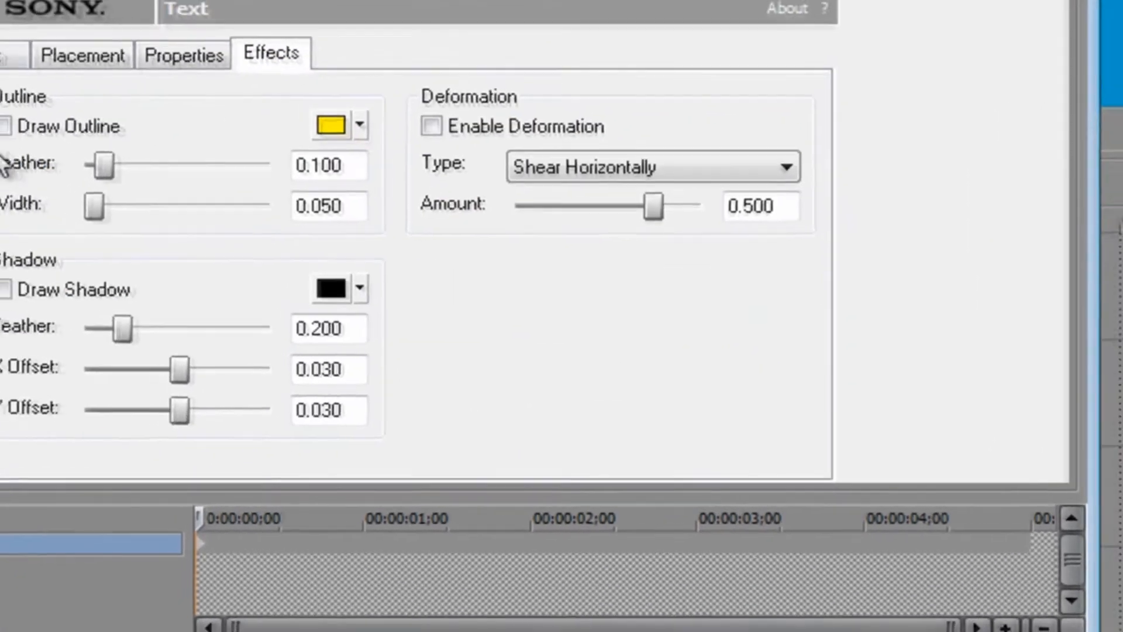
left_click(152, 210)
left_click(347, 108)
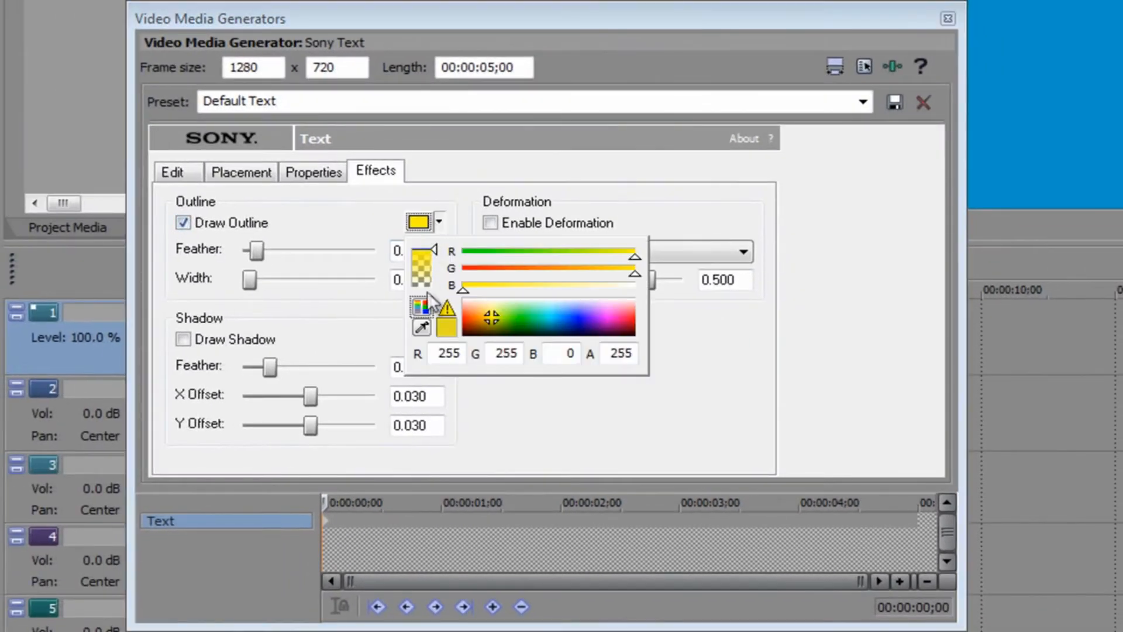
left_click_drag(479, 310, 635, 328)
left_click(257, 257)
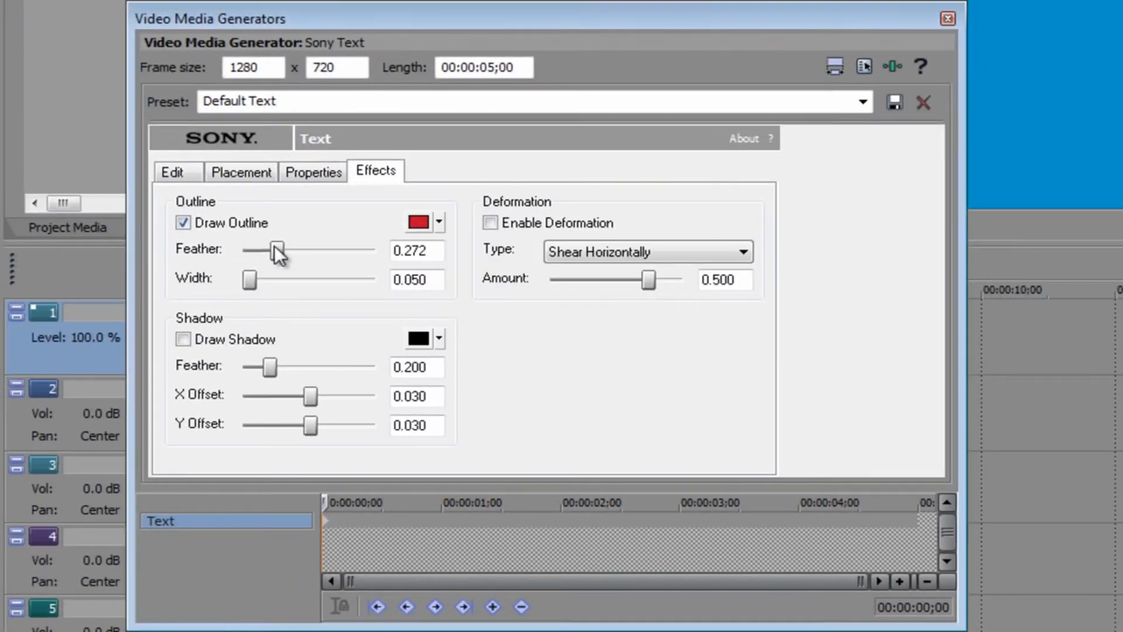
left_click_drag(255, 248, 320, 250)
left_click_drag(251, 282, 290, 281)
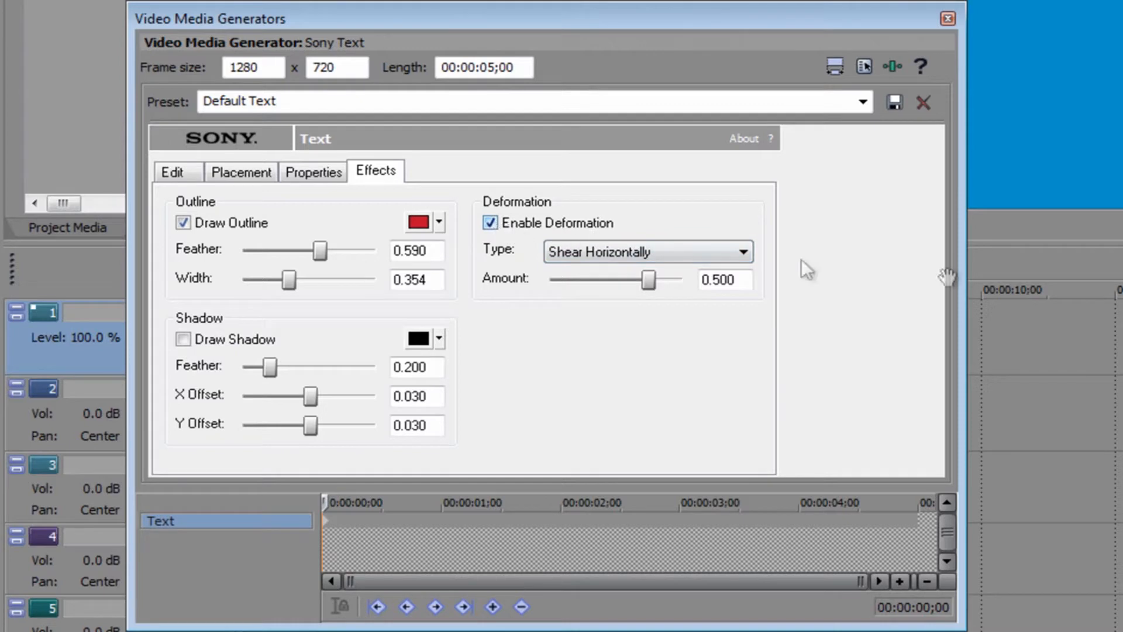
left_click(490, 223)
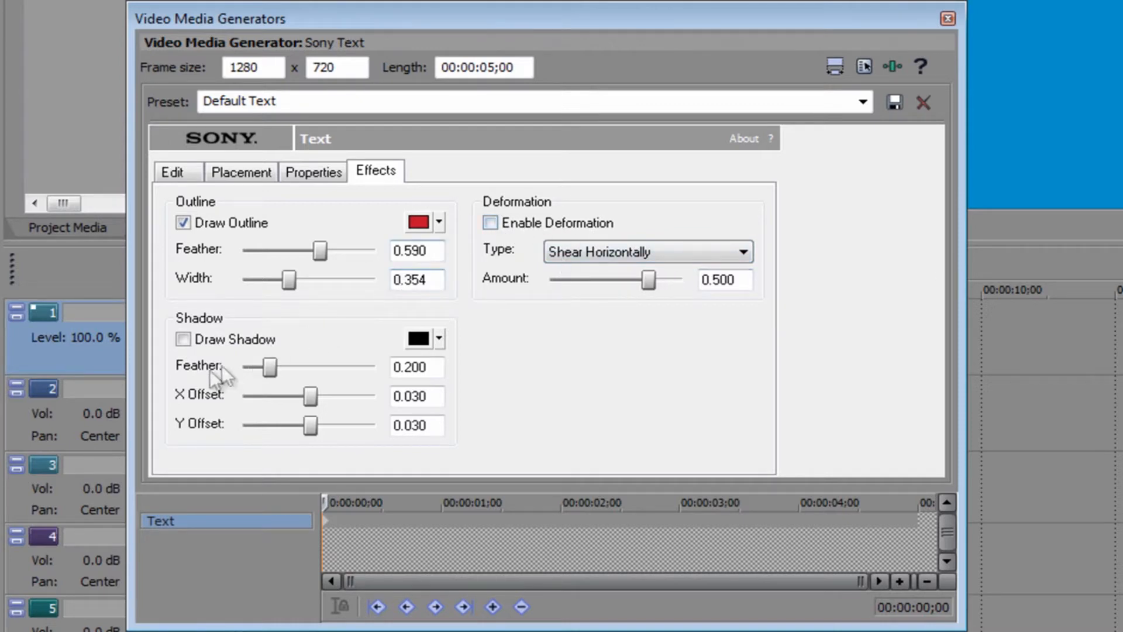
left_click(947, 19)
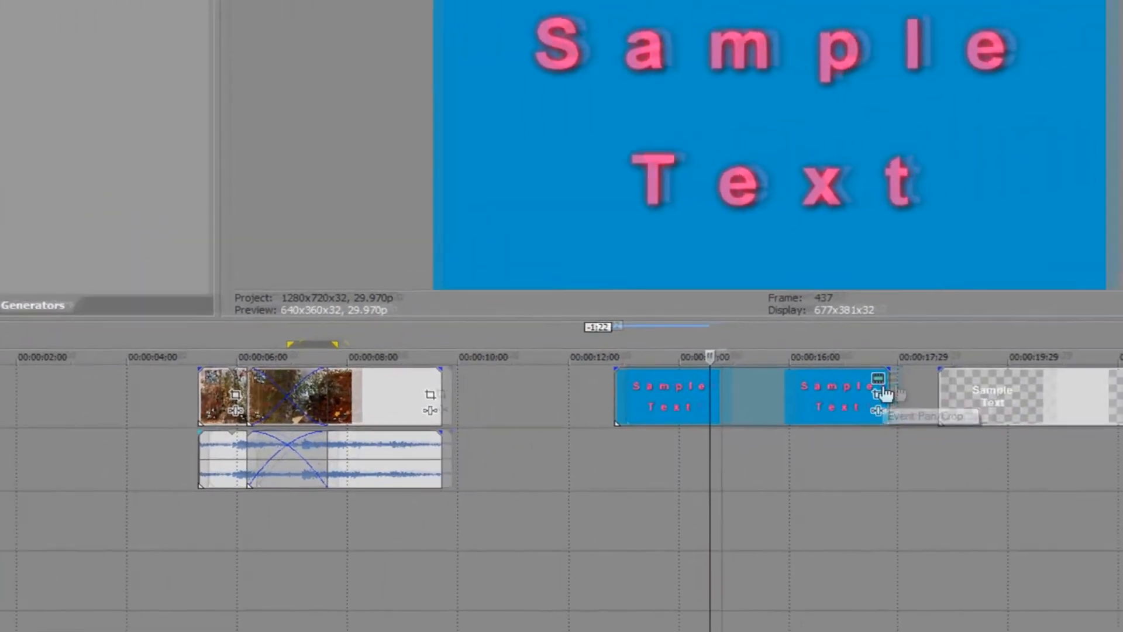
Step: Open Event Pan/Crop for the blue Sample Text event and enlarge the crop frame to 1,760 by 990
left_click(856, 398)
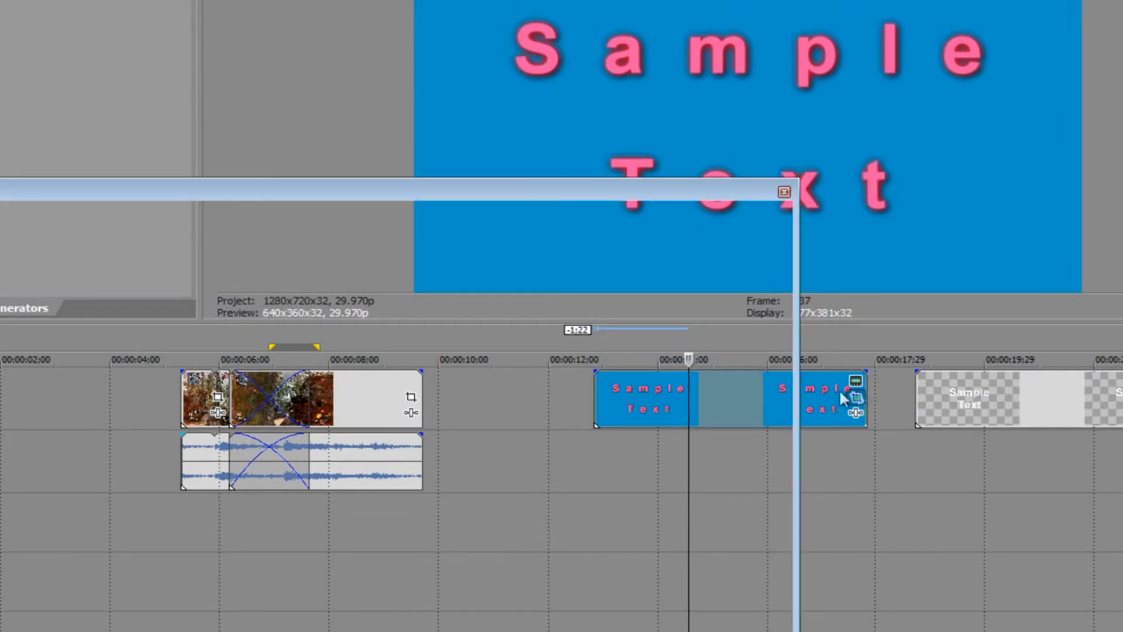
left_click_drag(555, 191, 877, 69)
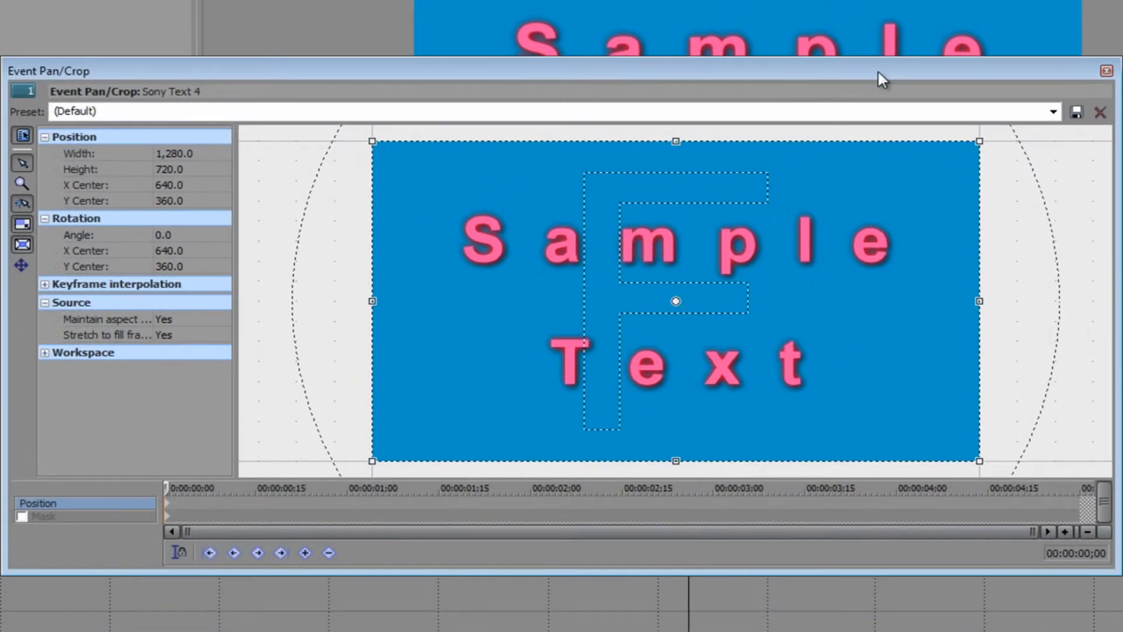
scroll(930, 268, "down", 6)
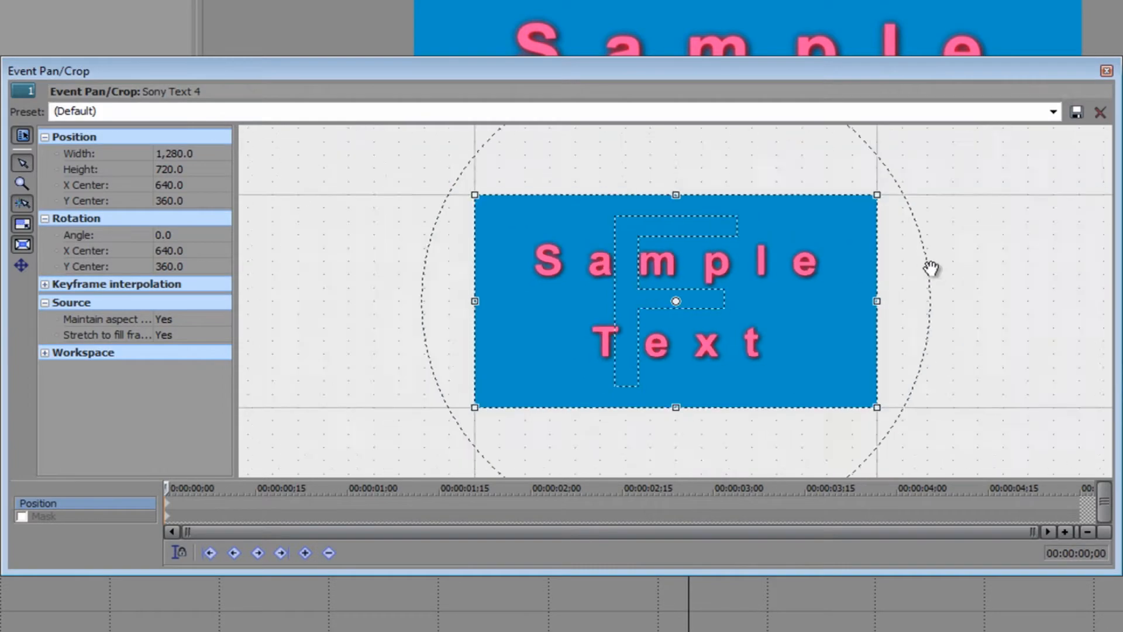
scroll(694, 295, "up", 5)
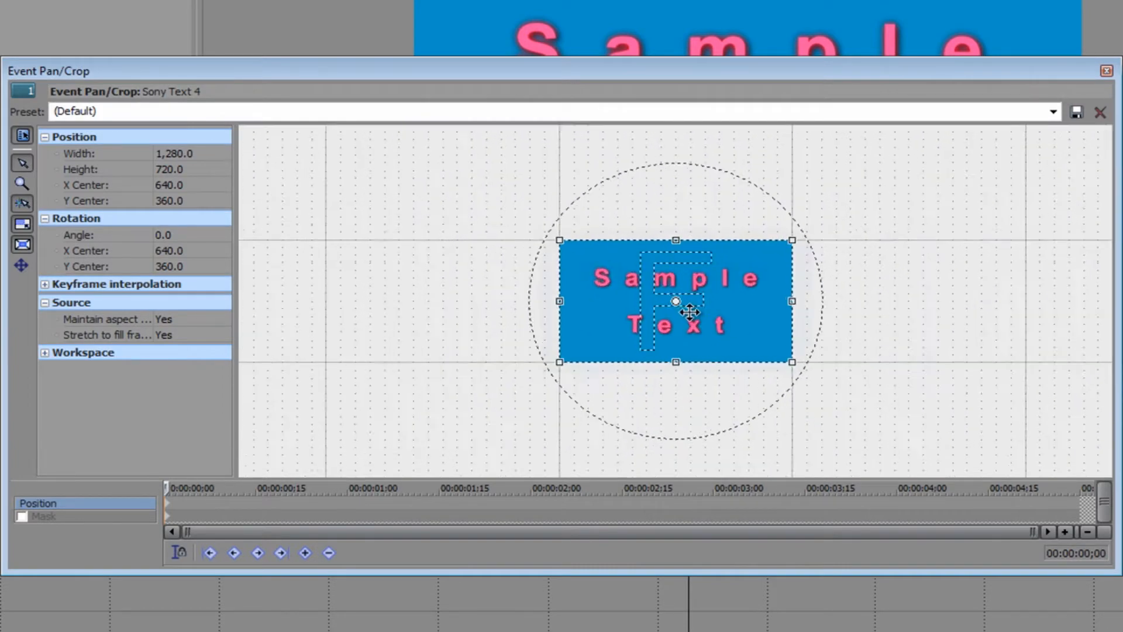
scroll(688, 316, "down", 2)
scroll(692, 325, "up", 2)
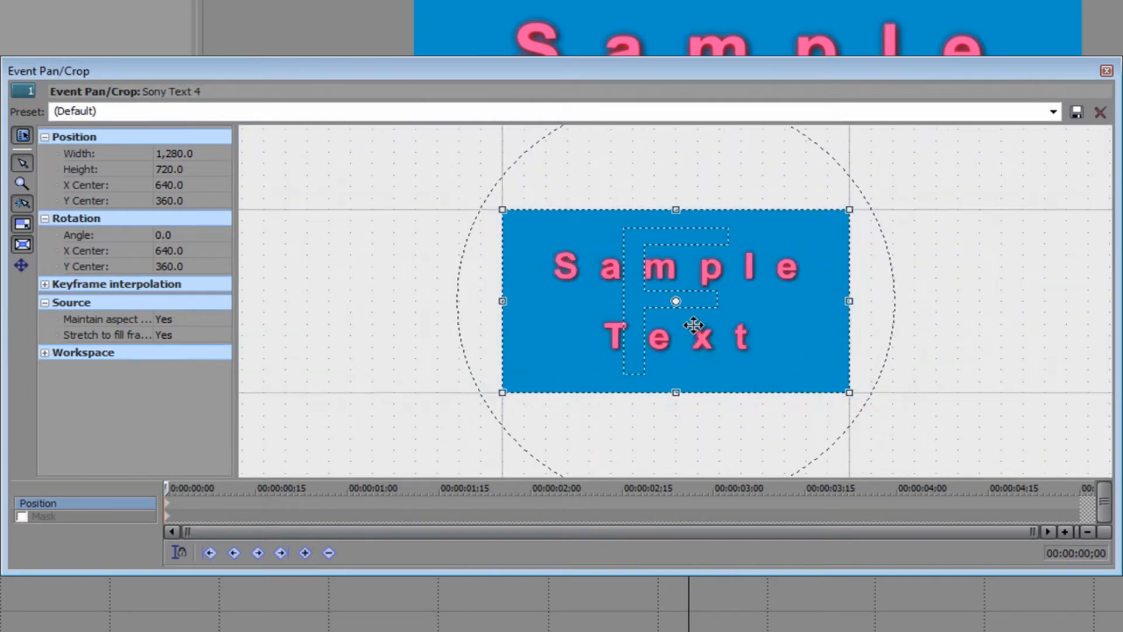
scroll(695, 314, "down", 1)
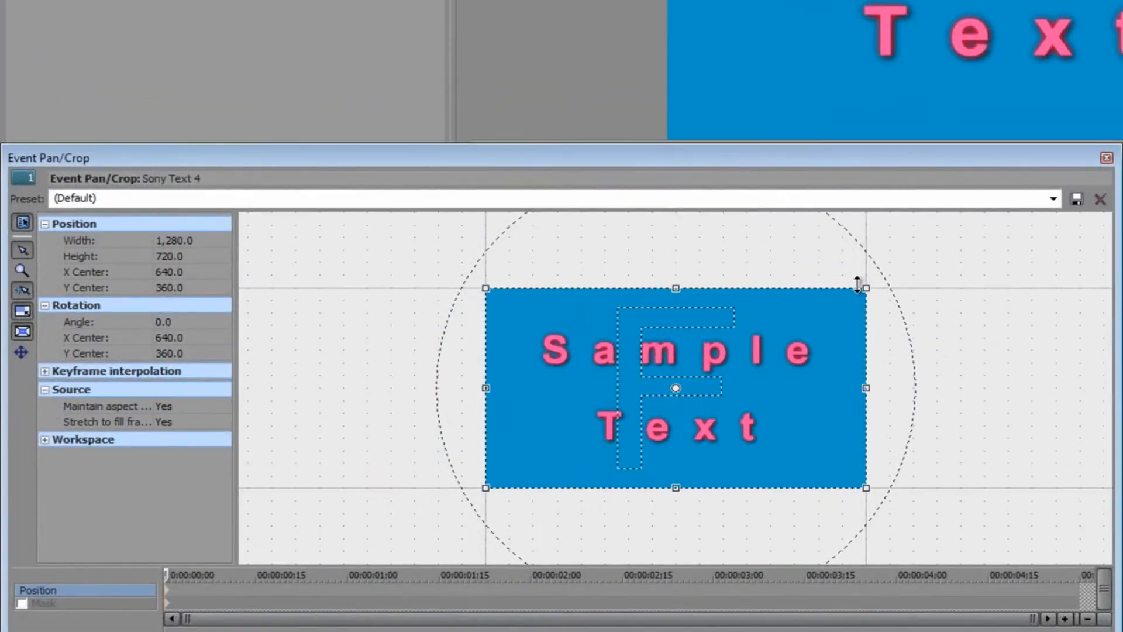
left_click_drag(857, 285, 936, 251)
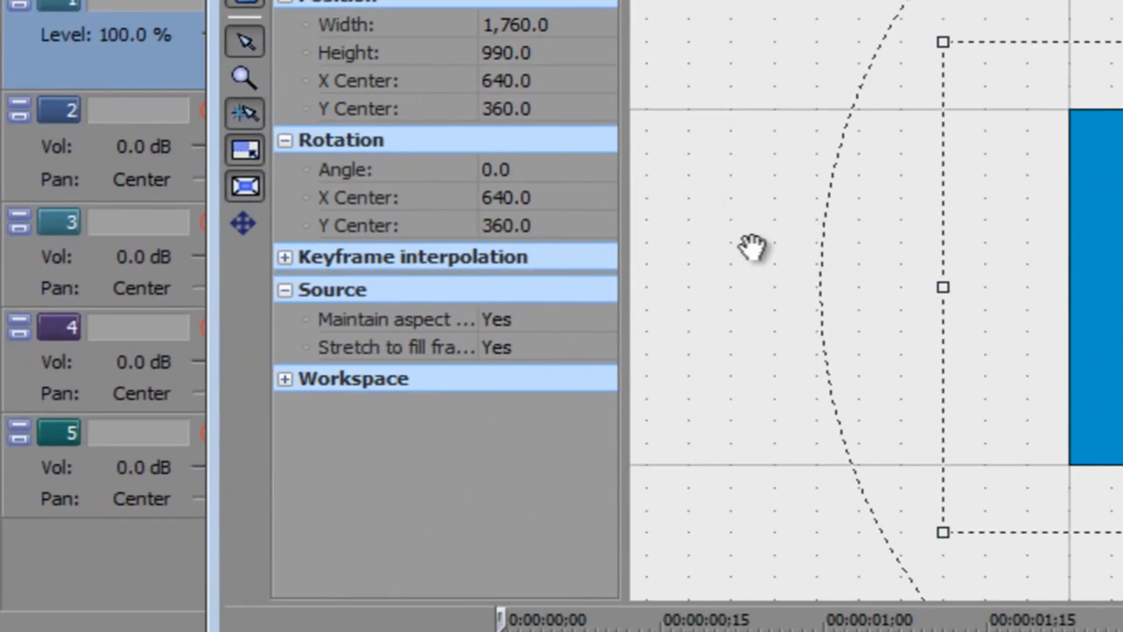
Step: Set the source's Maintain aspect ratio to No and shrink the crop frame to 1,280 by 720
left_click(510, 316)
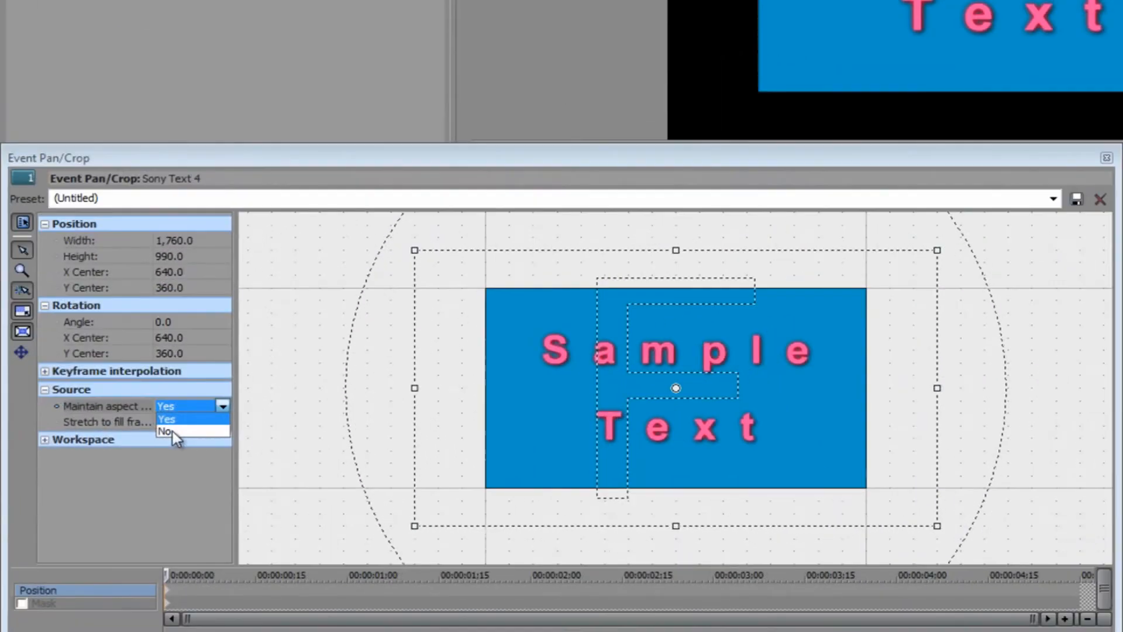
left_click(494, 372)
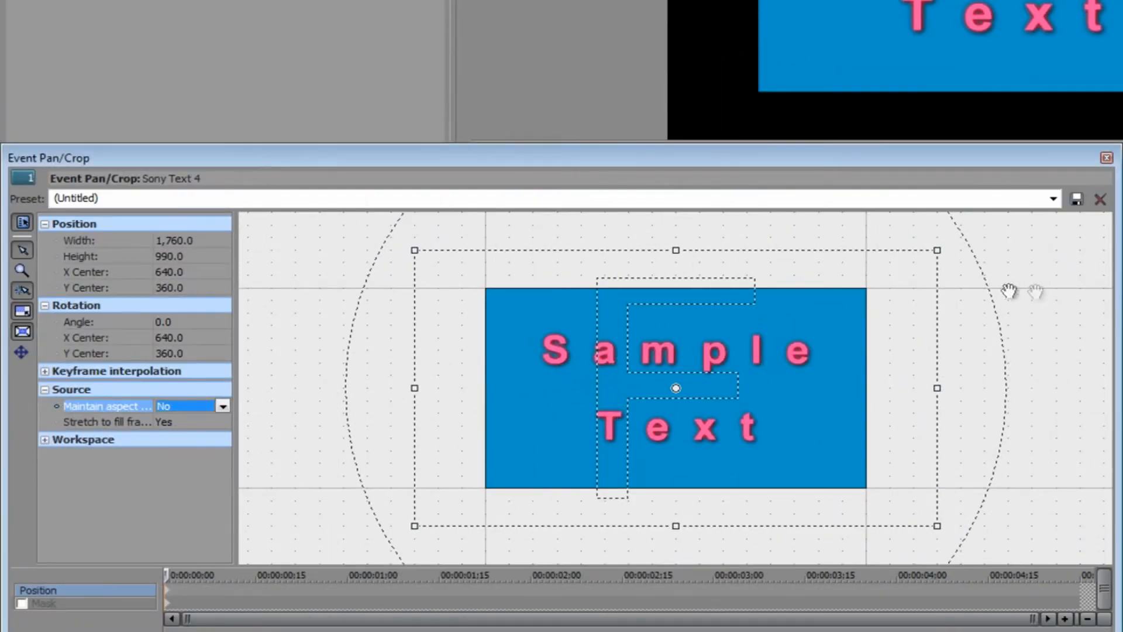
left_click_drag(941, 251, 869, 283)
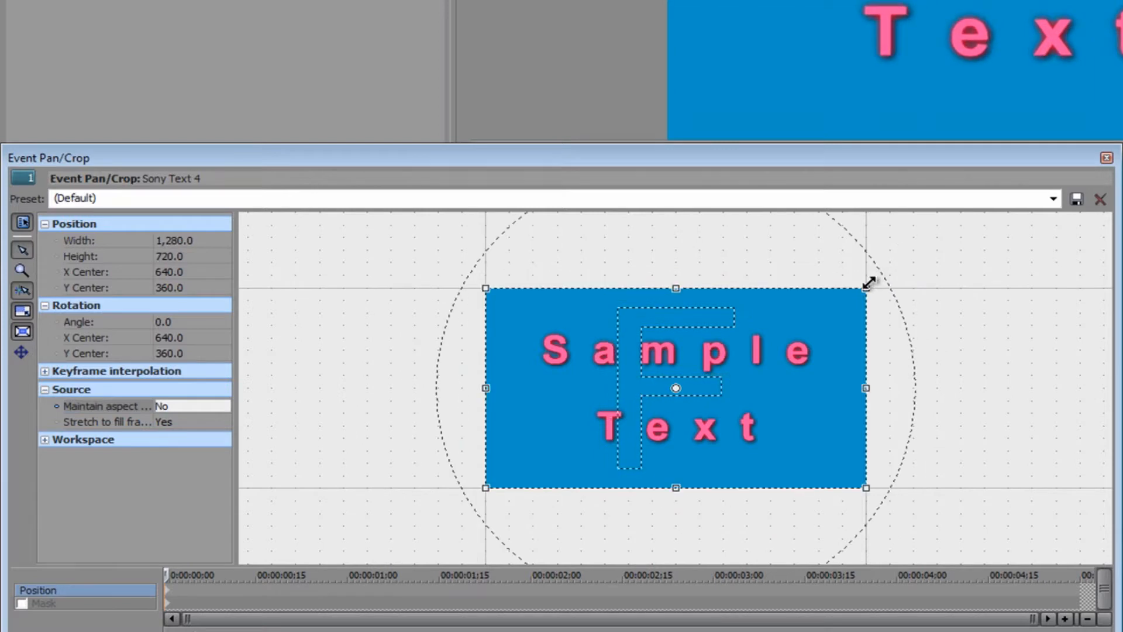
Step: Turn off the aspect ratio lock and Size About Center for resizing the crop frame
left_click(181, 404)
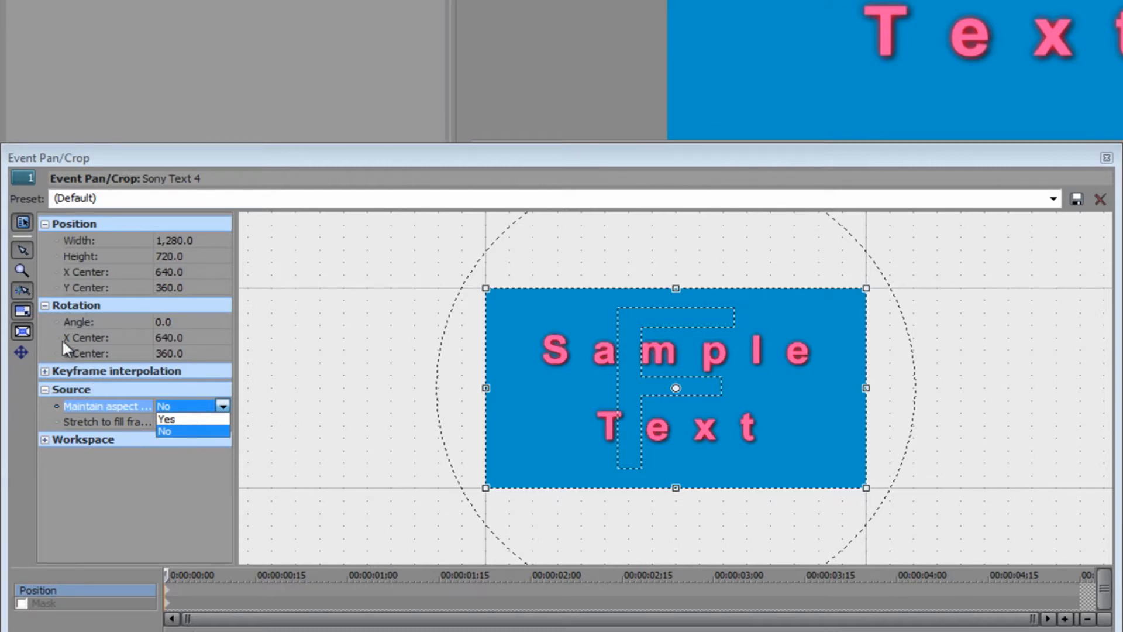
left_click(22, 314)
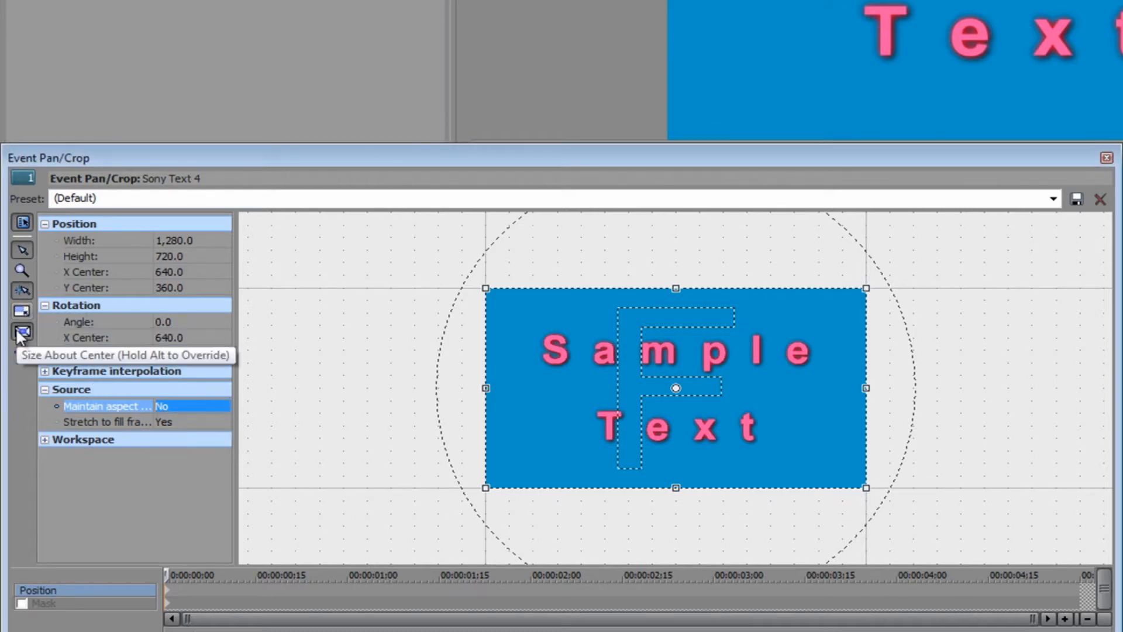
left_click(22, 333)
Step: Try resizing the crop frame freely from its upper-right corner, snapping it back to the source image's edges
left_click_drag(867, 287, 955, 251)
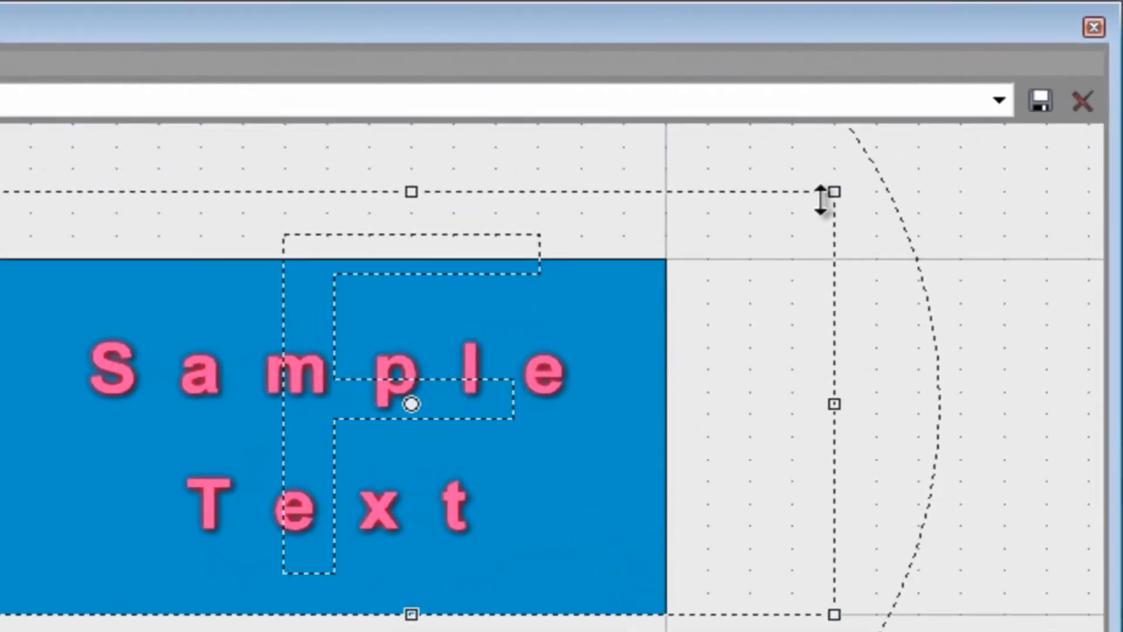
left_click_drag(840, 188, 666, 260)
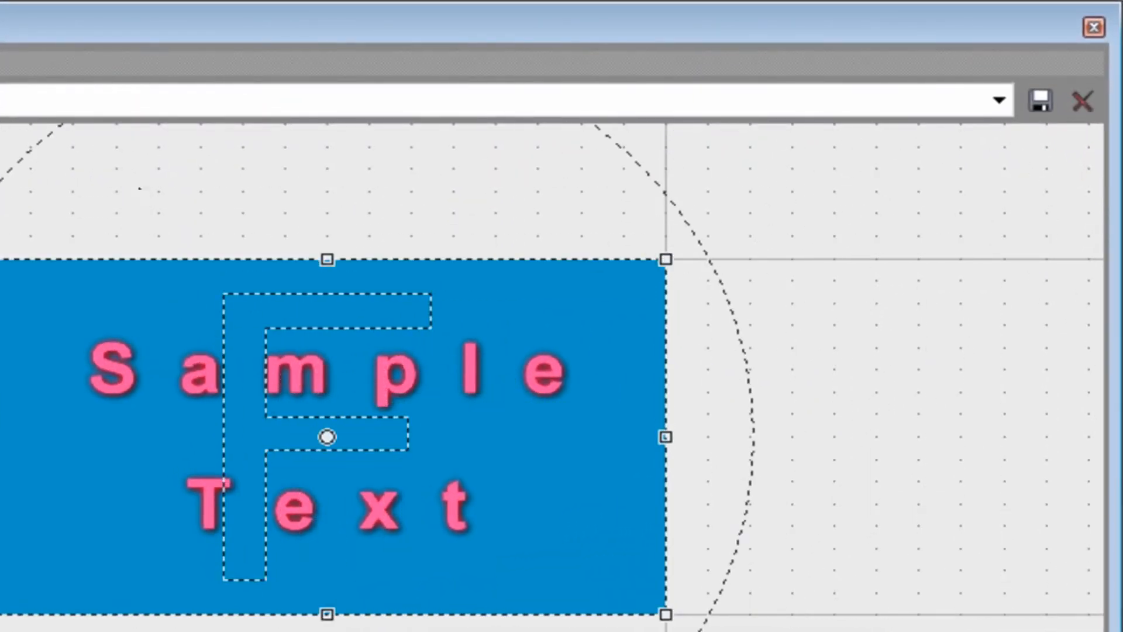
mouse_move(665, 252)
left_mouse_down()
mouse_move(704, 243)
mouse_move(802, 147)
mouse_move(627, 155)
mouse_move(690, 245)
mouse_move(734, 217)
mouse_move(652, 249)
left_mouse_up()
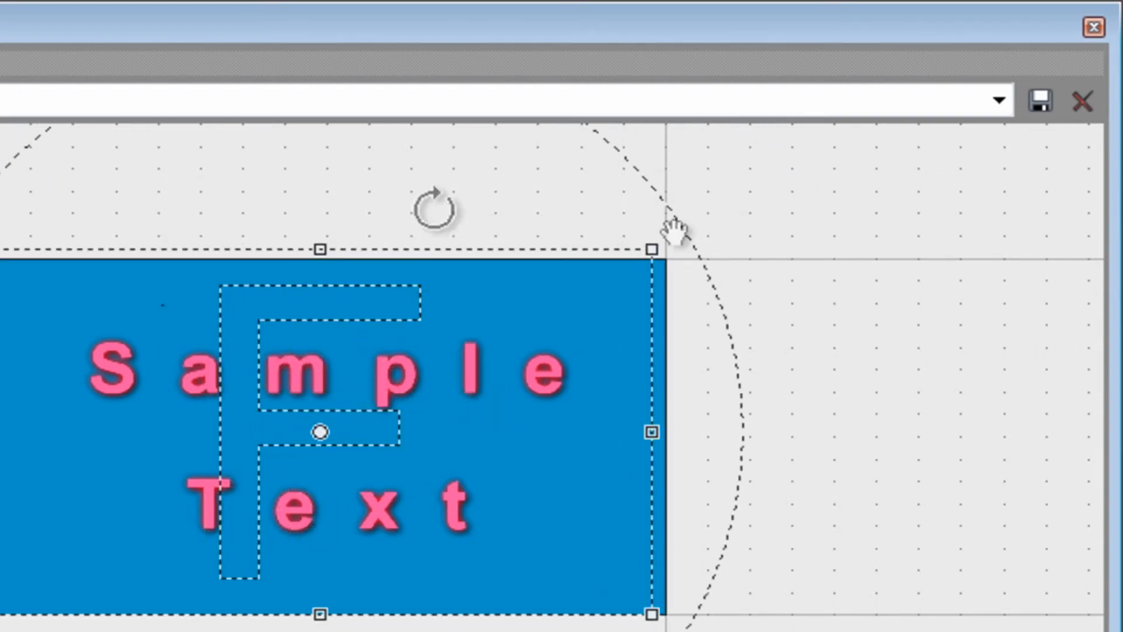
mouse_move(650, 249)
left_mouse_down()
mouse_move(725, 245)
mouse_move(670, 259)
left_mouse_up()
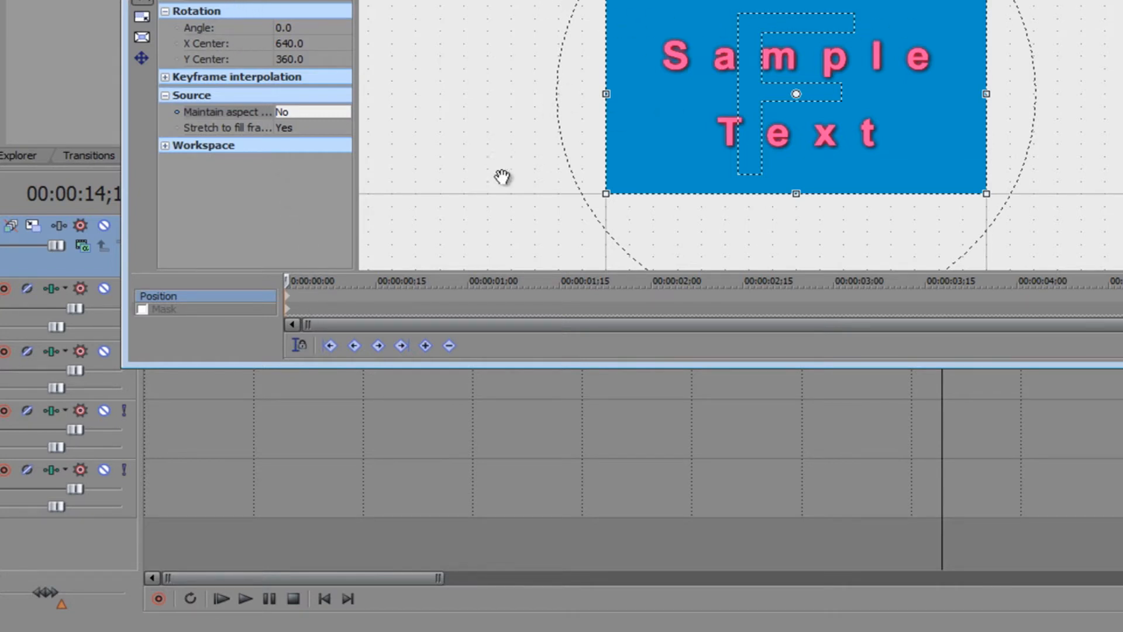
Step: Enlarge the Event Pan/Crop window downward and add a position keyframe at about 00:00:00;15
left_click_drag(774, 366, 774, 503)
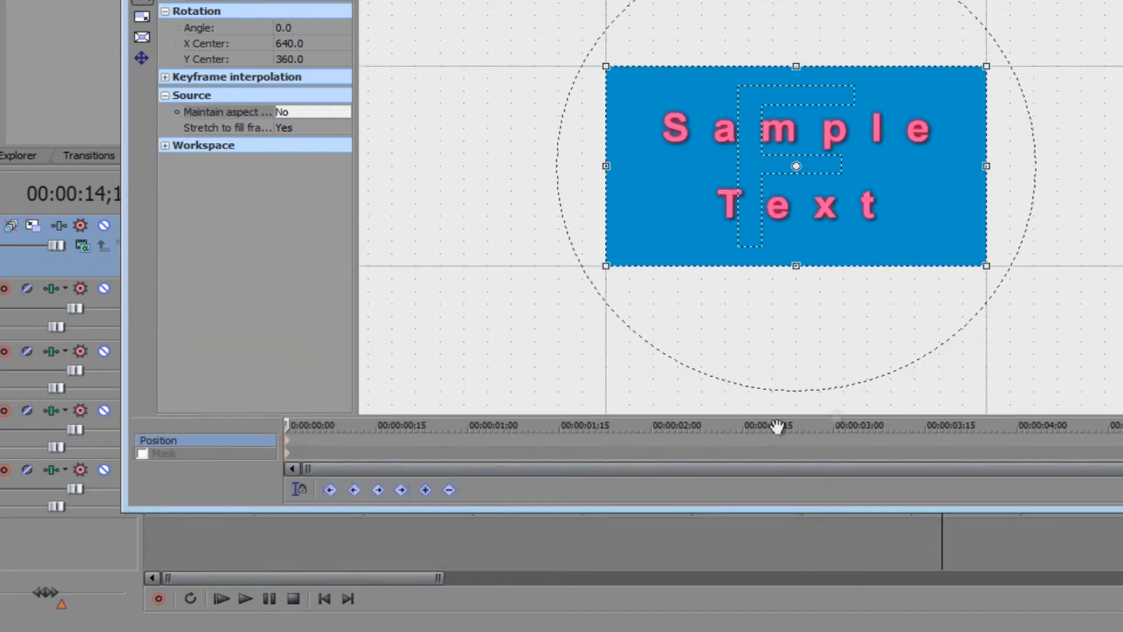
left_click(375, 445)
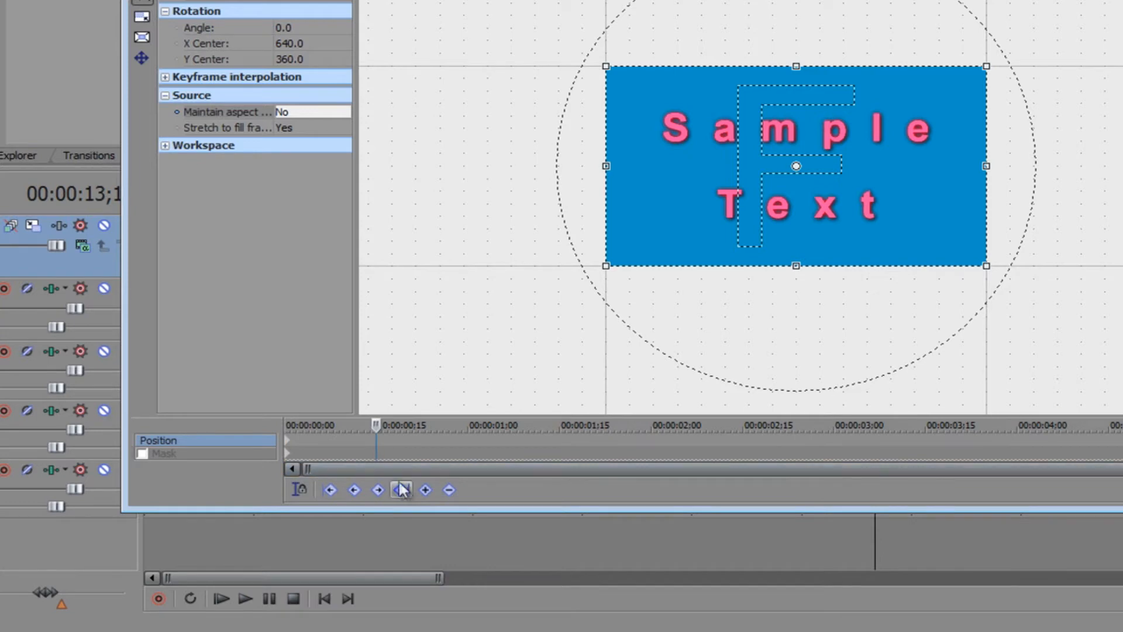
left_click(426, 489)
scroll(727, 195, "down", 3)
scroll(730, 205, "up", 1)
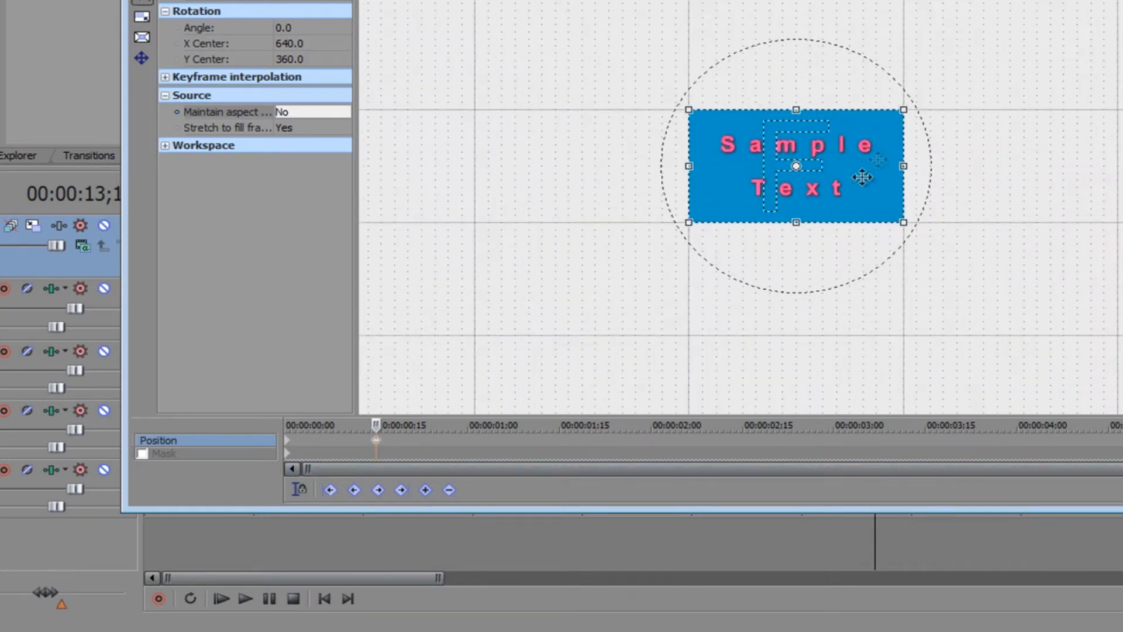
Step: Enlarge the crop frame to about 3,040 by 1,485 at the keyframe and play the text event from its start
left_click_drag(911, 108, 1055, 117)
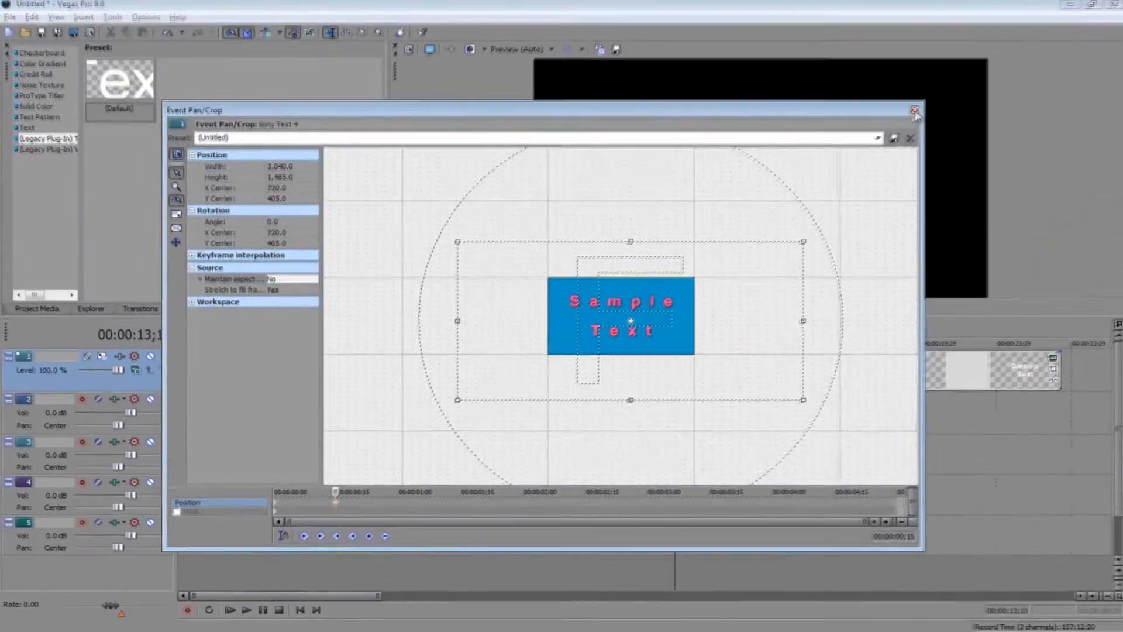
left_click(915, 107)
left_click(656, 363)
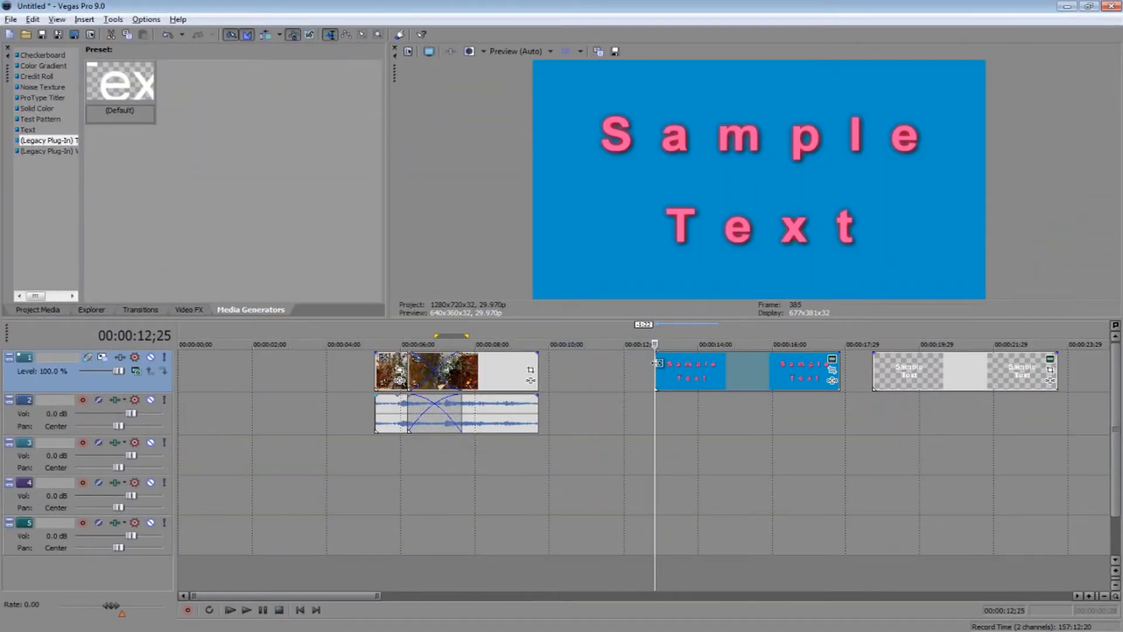
key("space")
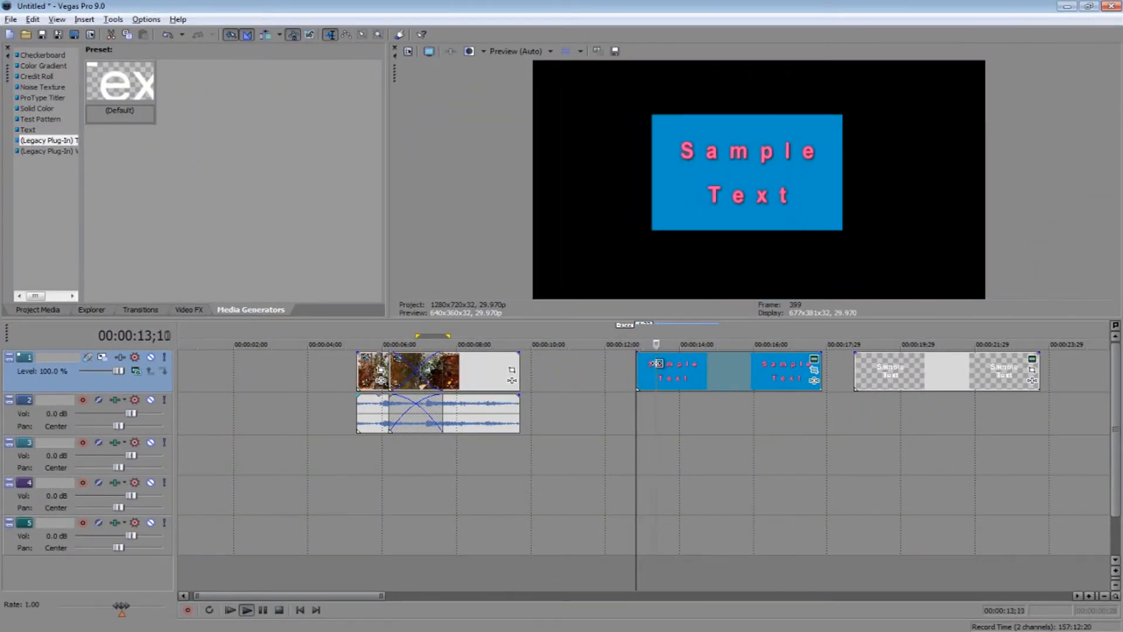
left_click(648, 371)
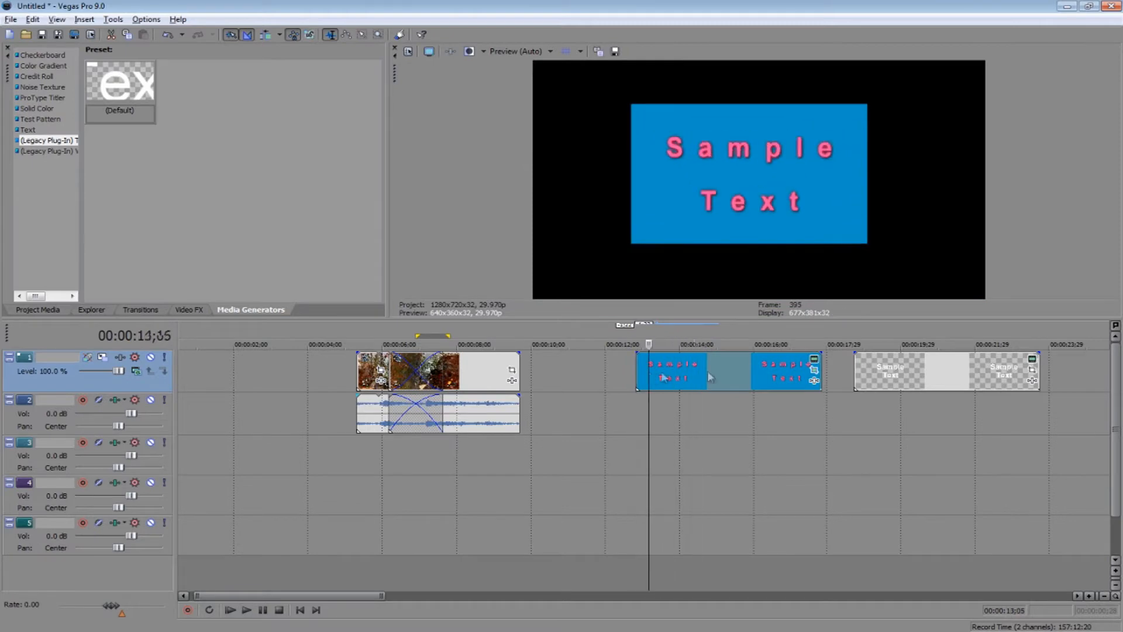
Step: Enable the mask in the blue text event's Event Pan/Crop and draw a closed, partly curved path around most of the text
left_click(814, 370)
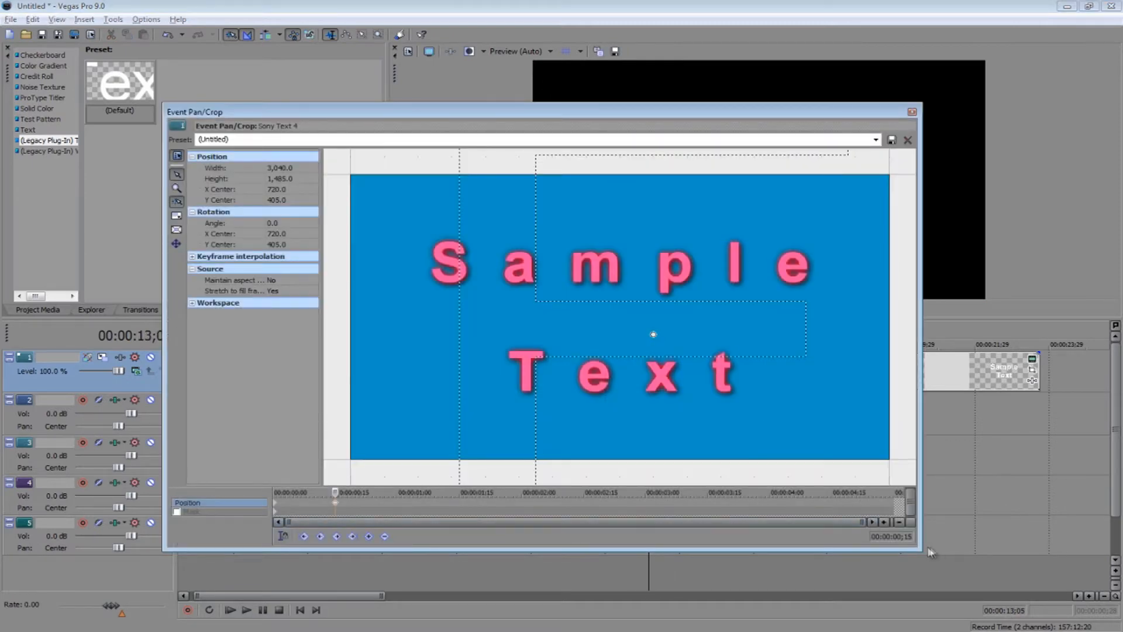
left_click_drag(922, 551, 1035, 630)
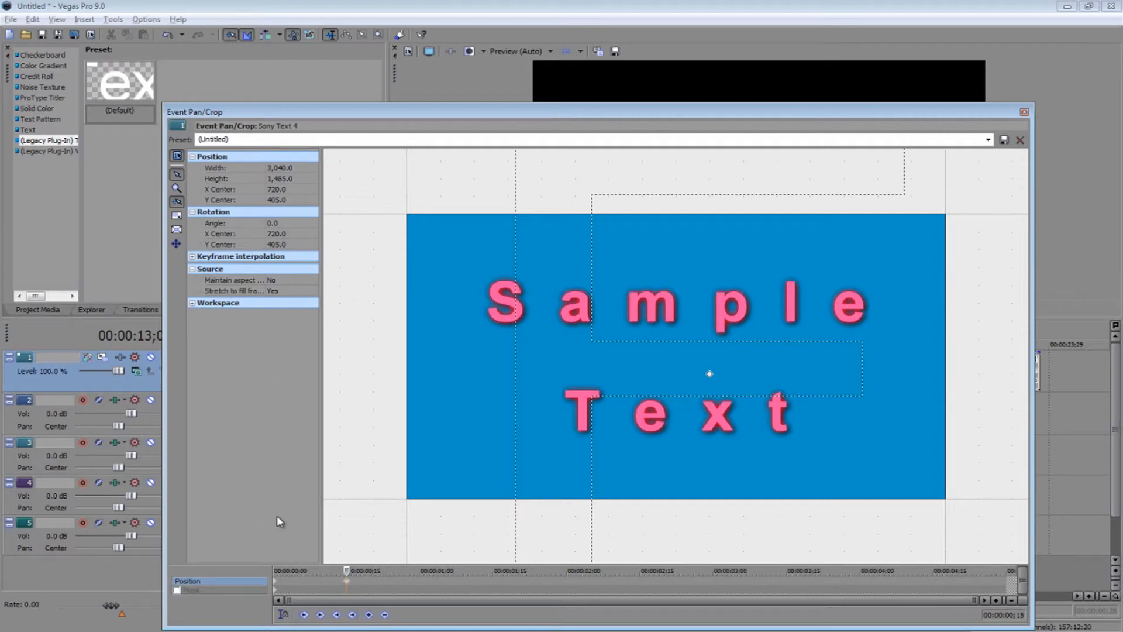
left_click(186, 590)
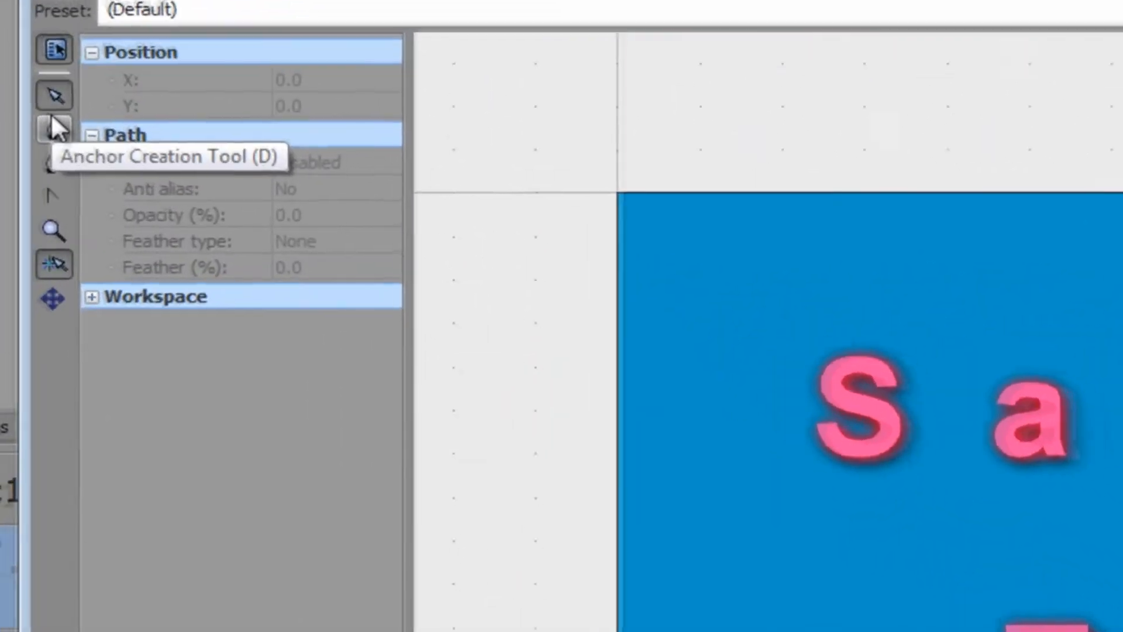
left_click(176, 187)
left_click_drag(1068, 278, 820, 238)
left_click_drag(617, 450, 643, 471)
left_click(957, 631)
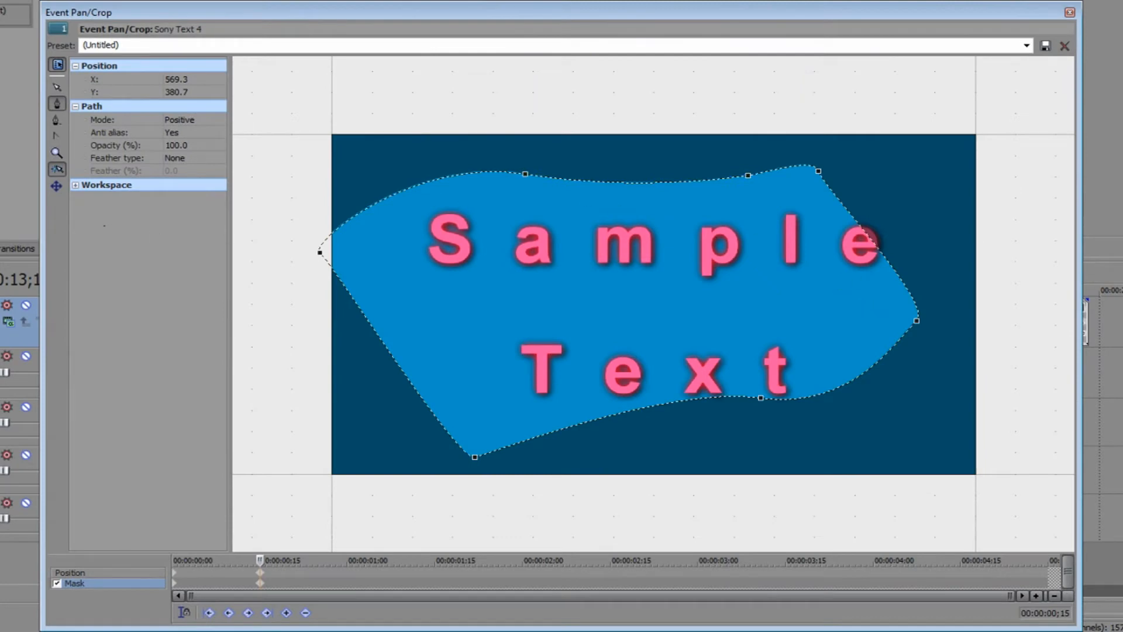
Step: Select all of the mask's anchors and shift the whole path slightly right and down
left_click(56, 87)
right_click(534, 181)
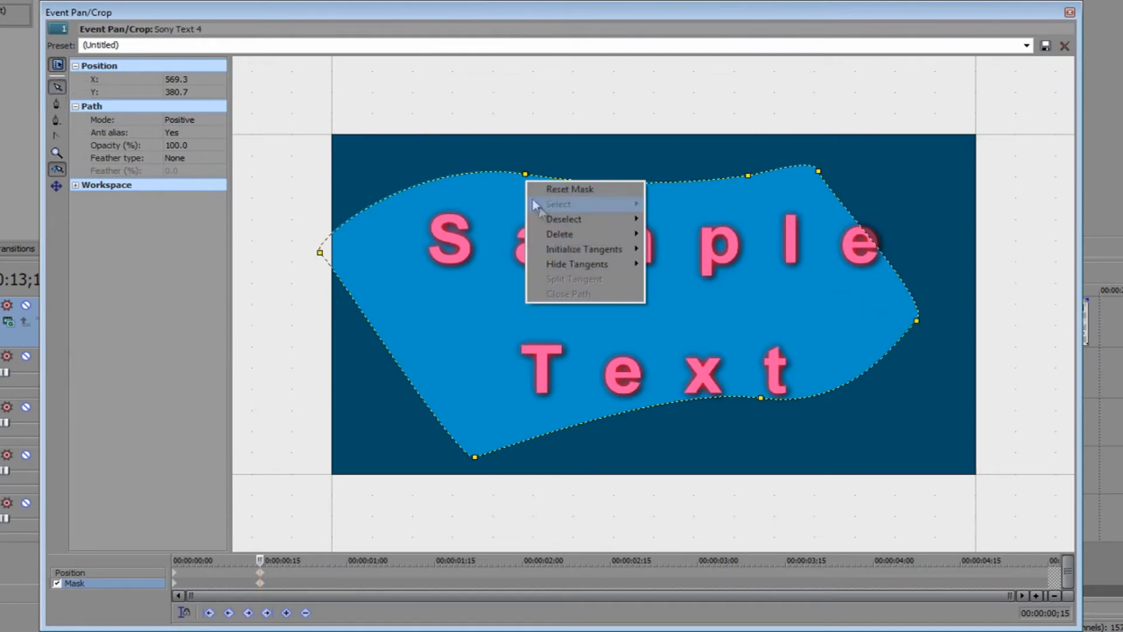
mouse_move(623, 251)
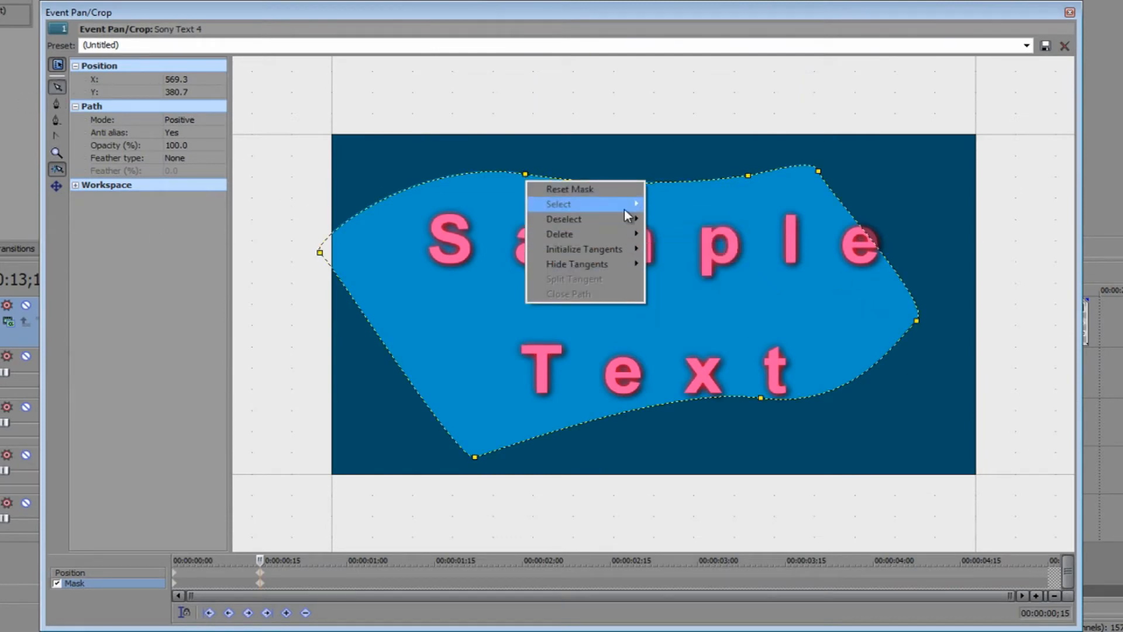
left_click(524, 172)
left_click_drag(524, 171, 530, 174)
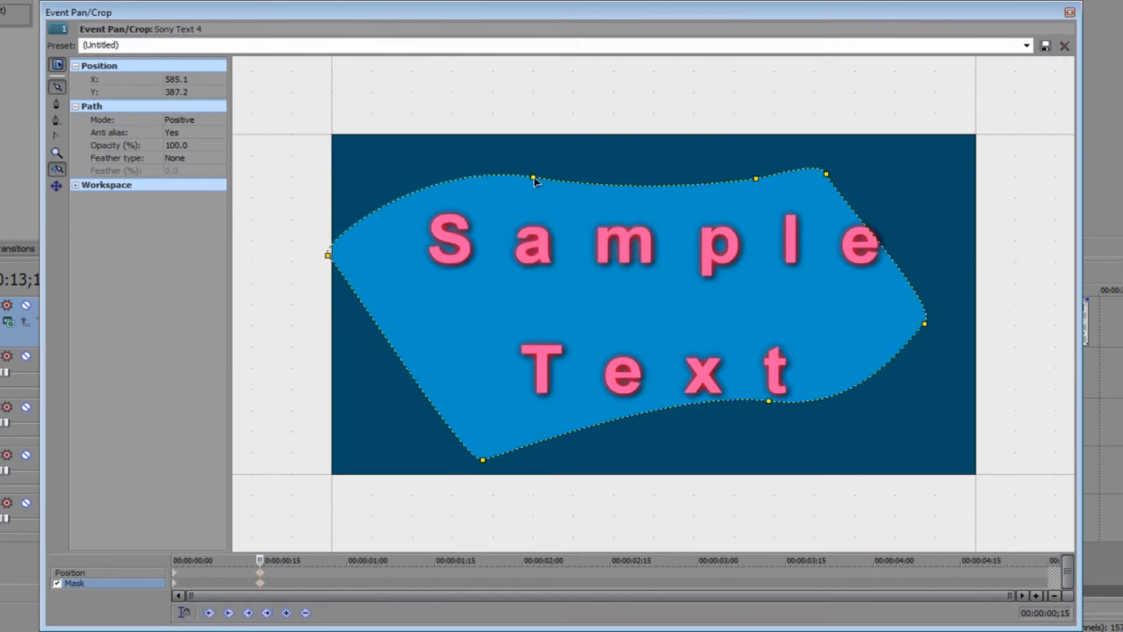
right_click(532, 183)
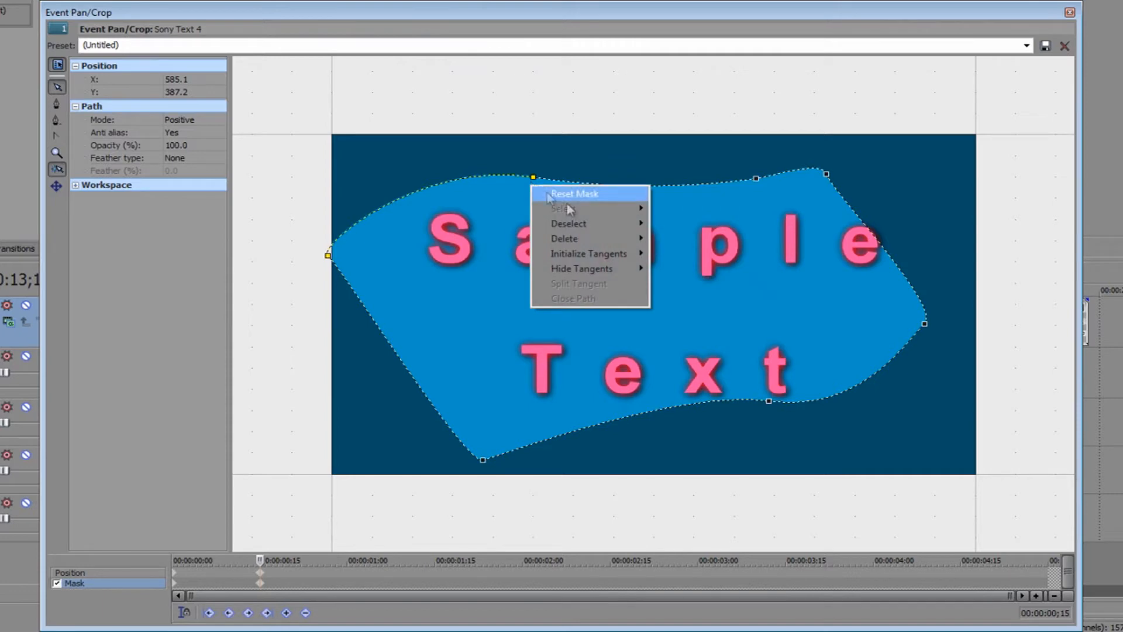
left_click(479, 202)
Step: Move the mask's upper anchors rightward, the upper-right one to X 1,120, Y 90, and adjust the curve's tangent handles
left_click(535, 179)
left_click_drag(536, 179, 655, 179)
left_click_drag(827, 176, 892, 177)
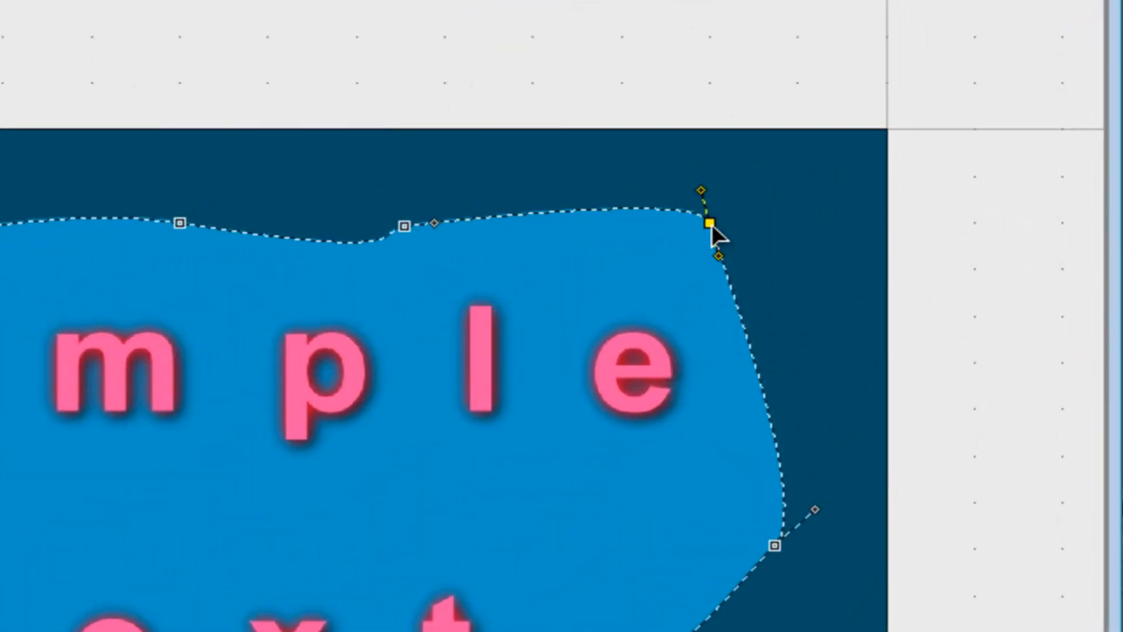
left_click_drag(700, 191, 718, 174)
left_click_drag(788, 163, 631, 186)
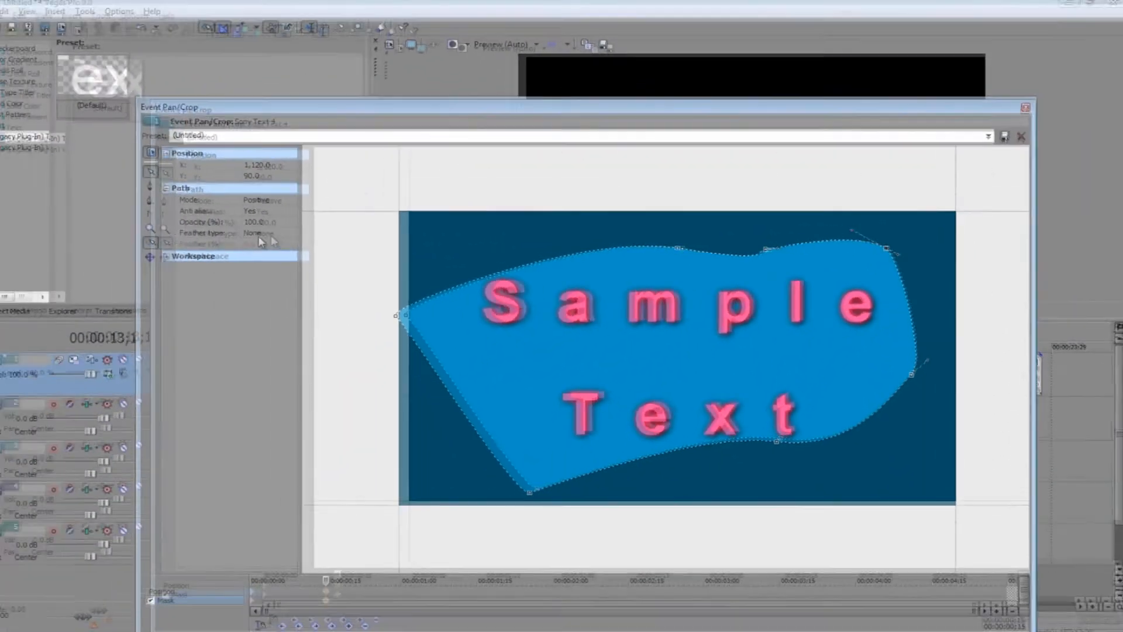
Step: Set the mask's feather type to Both and its feather amount to about 20.9%, keeping the video preview in sight
left_click(276, 235)
left_click(277, 257)
left_click(282, 245)
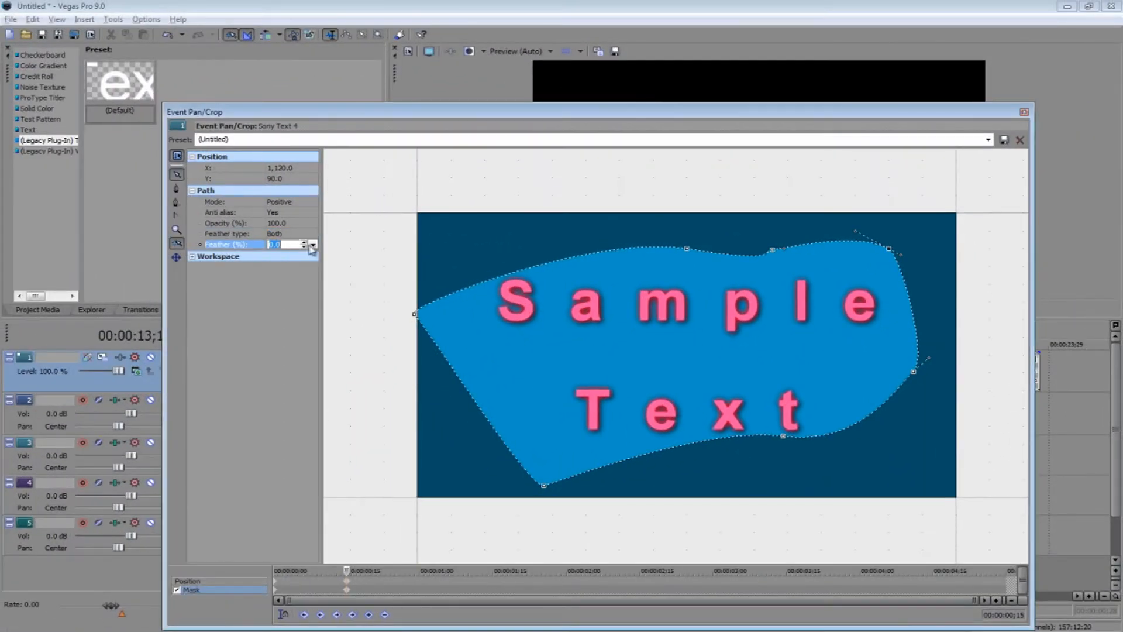
left_click(313, 245)
left_click_drag(285, 258, 298, 258)
left_click_drag(738, 117, 704, 184)
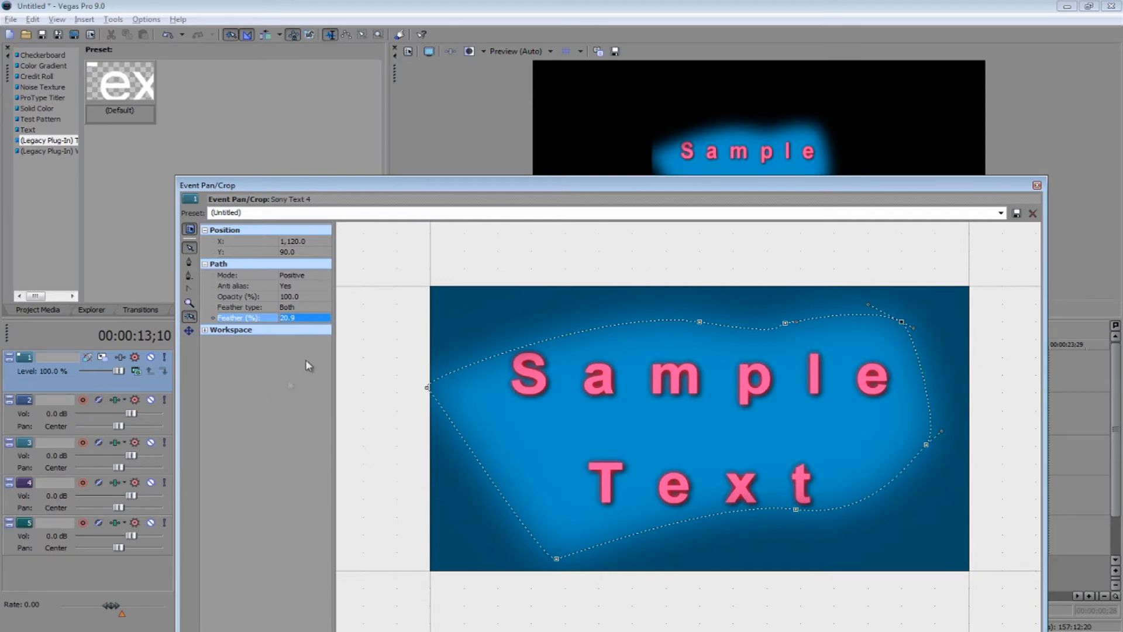
Step: Try the mask path in Negative mode, compare it in the video preview, and restore Positive mode
left_click(308, 276)
left_click(303, 294)
left_click_drag(556, 185, 516, 302)
left_click_drag(654, 313, 724, 176)
left_click(330, 254)
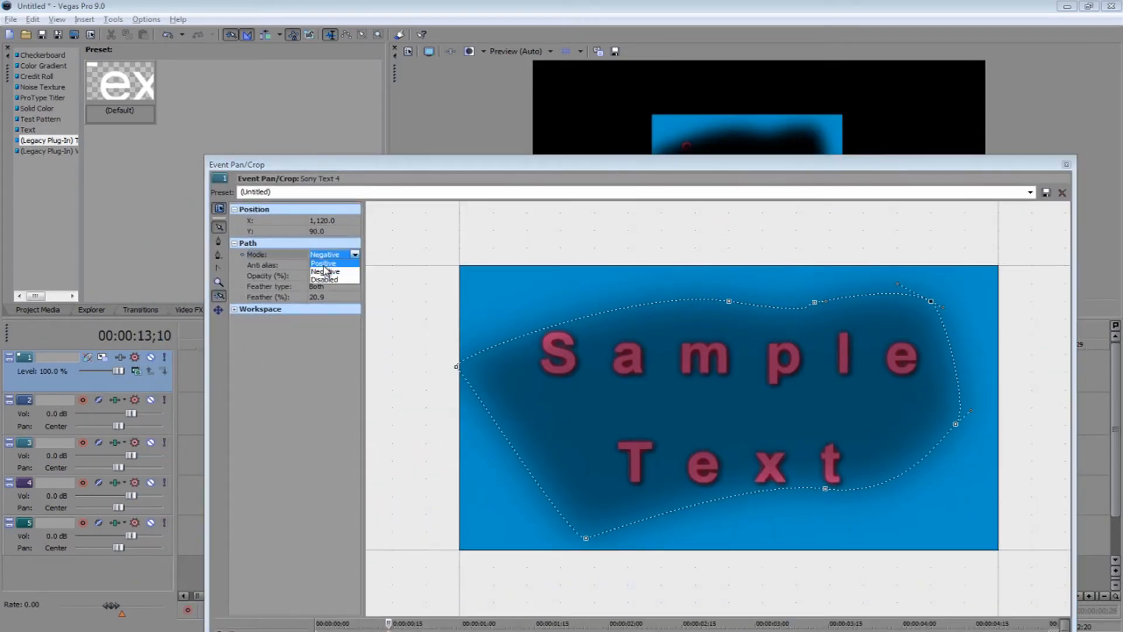
left_click(326, 264)
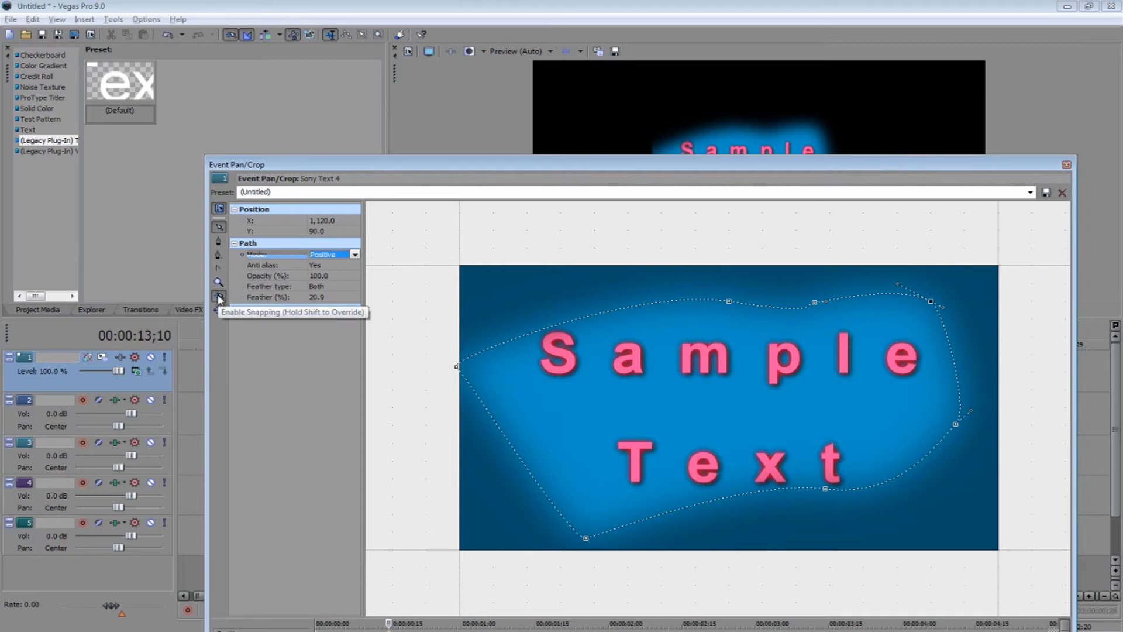
left_click(711, 356)
scroll(697, 357, "up", 5)
scroll(659, 351, "down", 5)
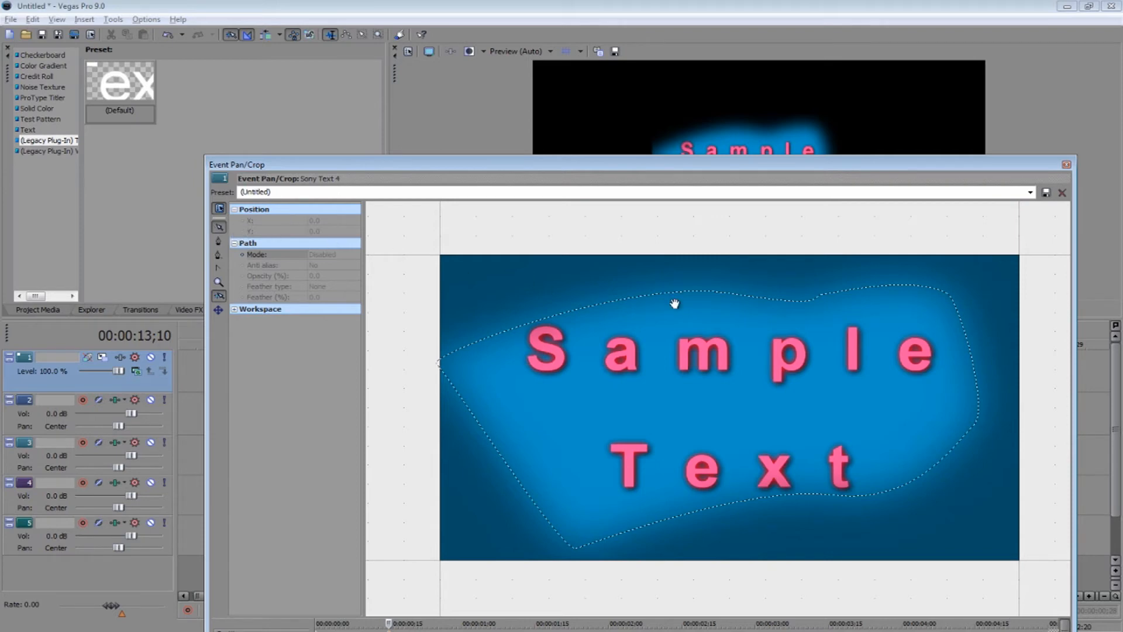
left_click(1030, 193)
left_click(1031, 193)
left_click_drag(670, 172, 534, 232)
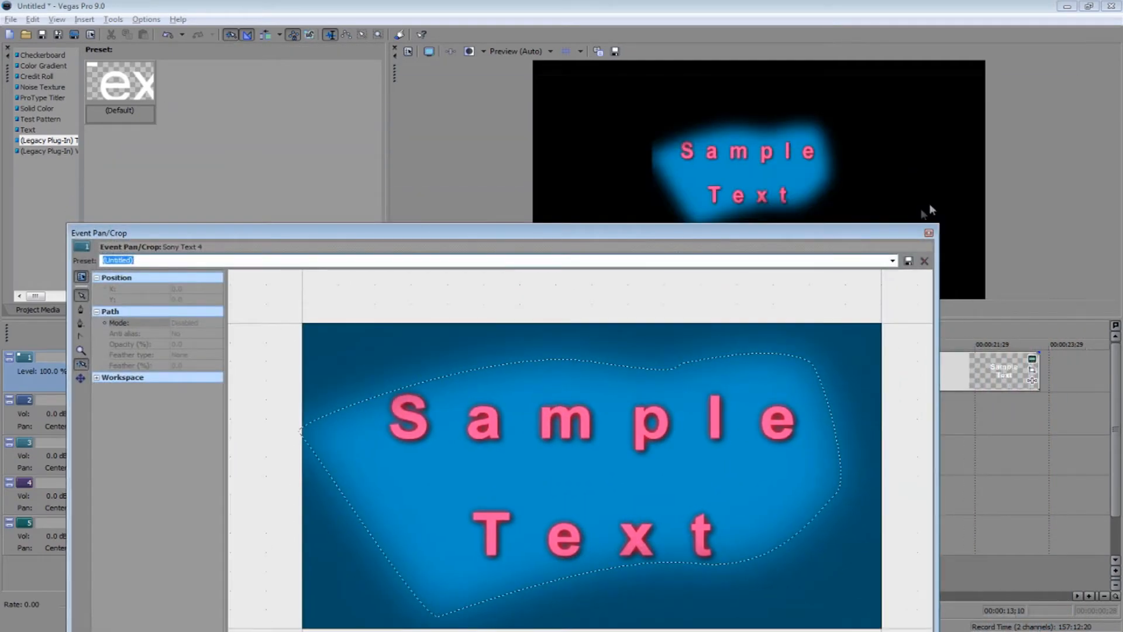
Step: Insert a new video track on top and place the masked text event on it, aligned with the gameplay clips' start
left_click(928, 233)
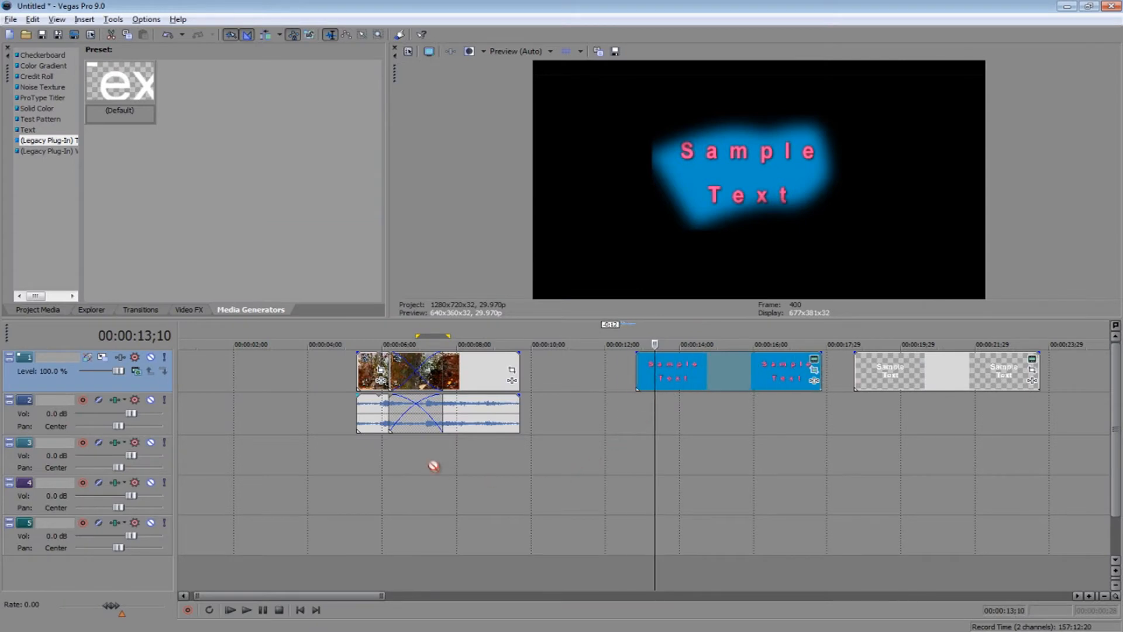
left_click_drag(358, 437, 234, 381)
key("ctrl+shift+q")
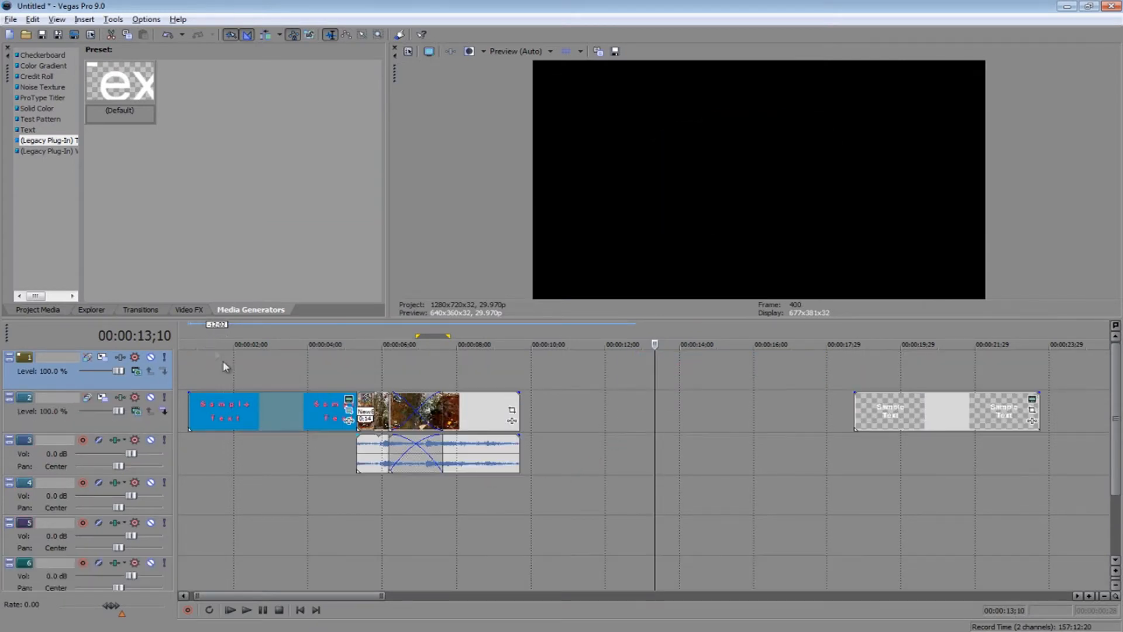
mouse_move(224, 403)
left_mouse_down()
mouse_move(411, 362)
mouse_move(402, 372)
left_mouse_up()
left_click(402, 370)
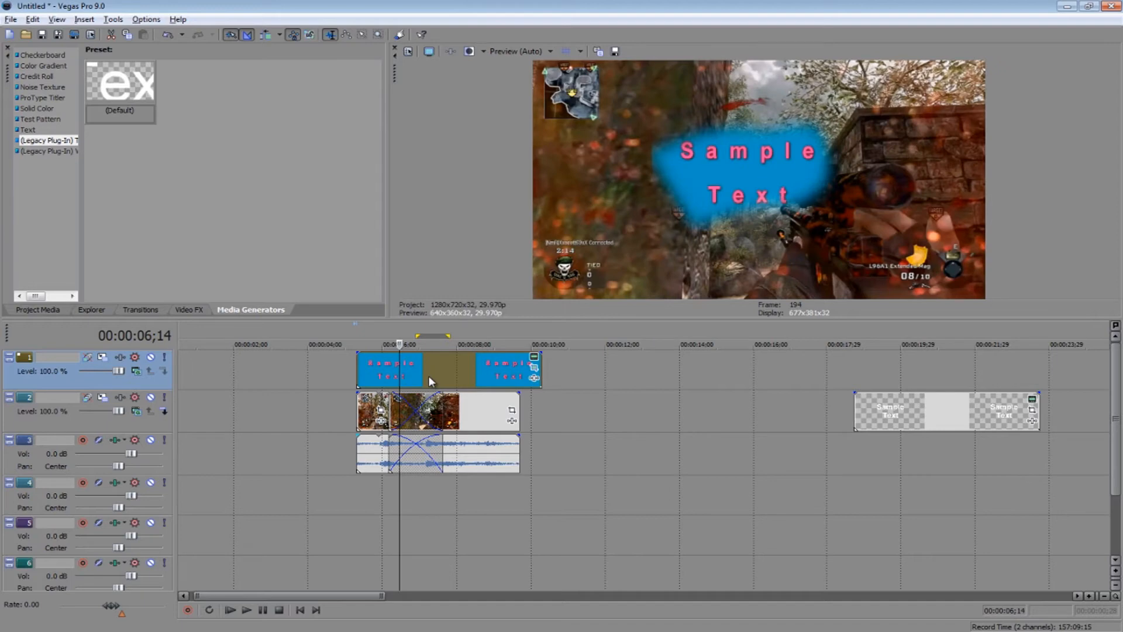
left_click(429, 376)
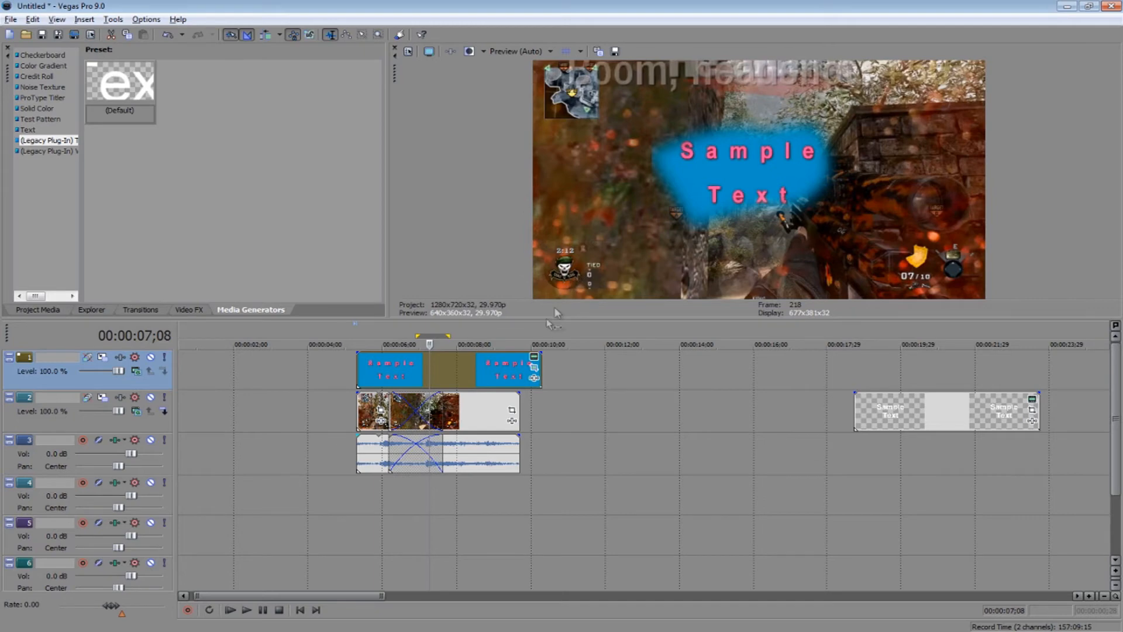
Step: Move the masked text event to about 00:00:12;00 and paste a copy of the second gameplay clip on the top track
left_click_drag(493, 366, 738, 367)
right_click(485, 415)
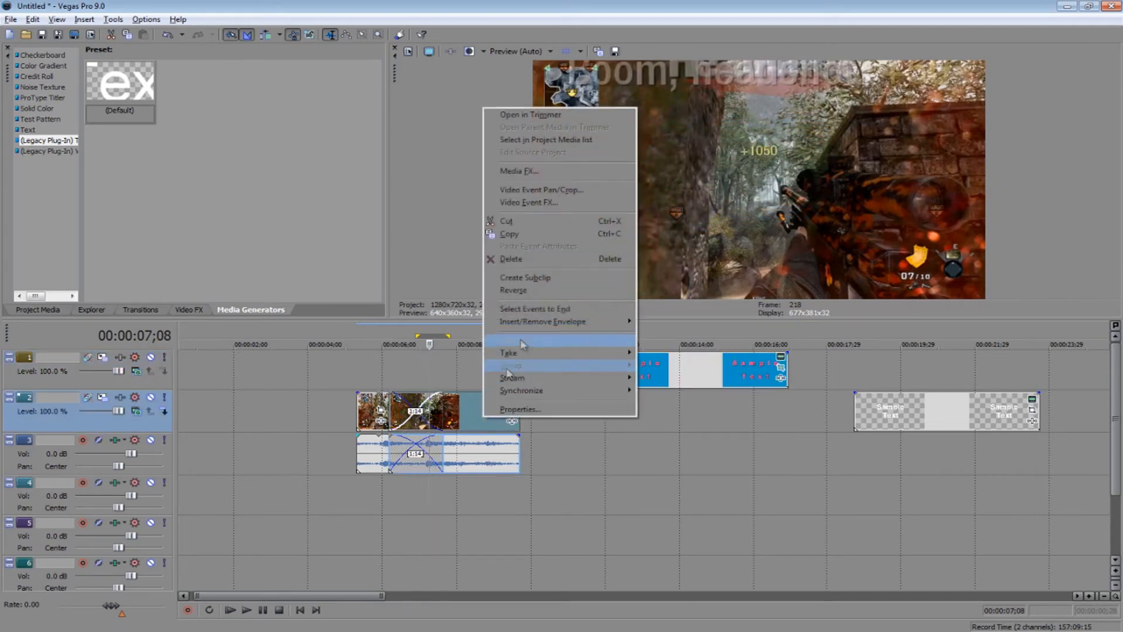
left_click(534, 234)
left_click(448, 367)
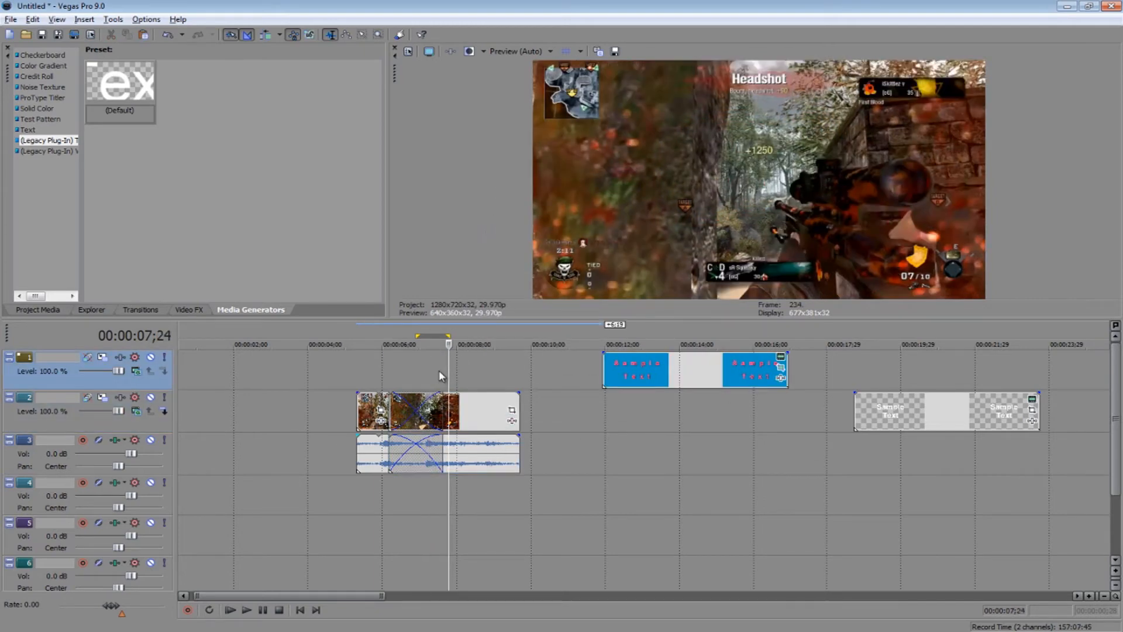
key("ctrl+v")
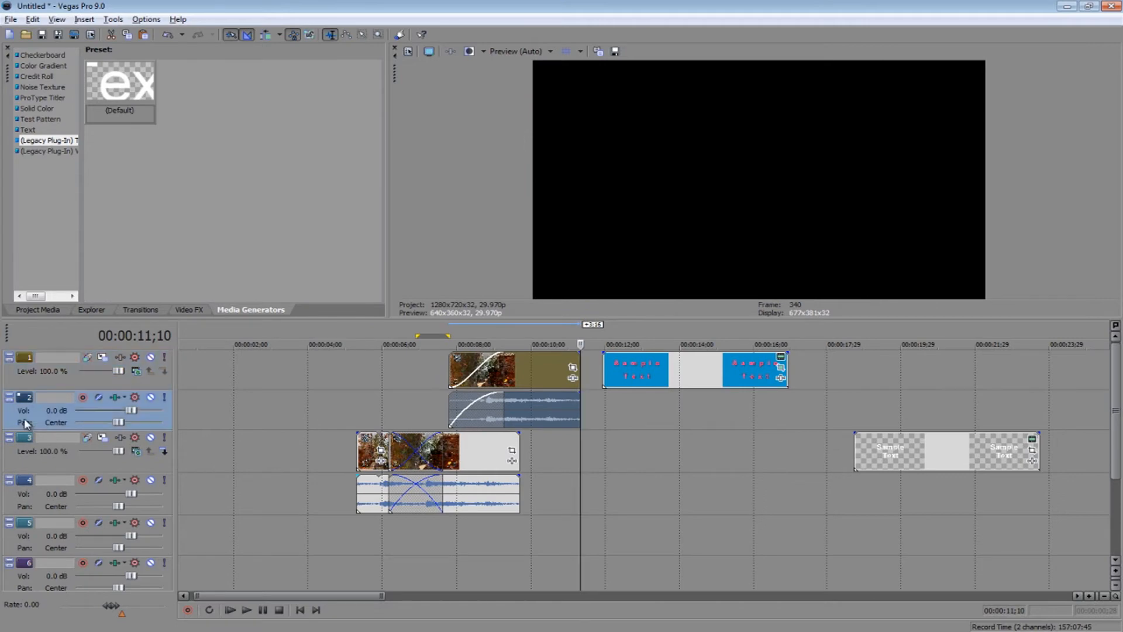
Step: Delete the pasted copy's audio track and align the copied video clip directly above the original second gameplay clip
left_click(39, 419)
key("Delete")
left_click_drag(579, 369, 519, 368)
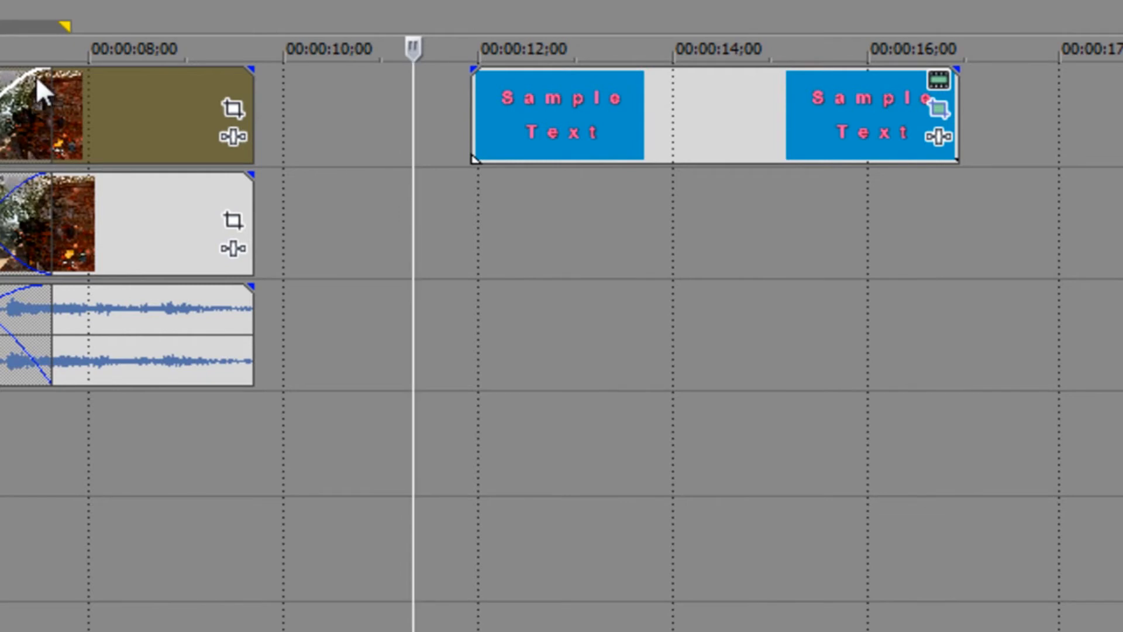
mouse_move(40, 68)
left_click_drag(40, 68, 52, 68)
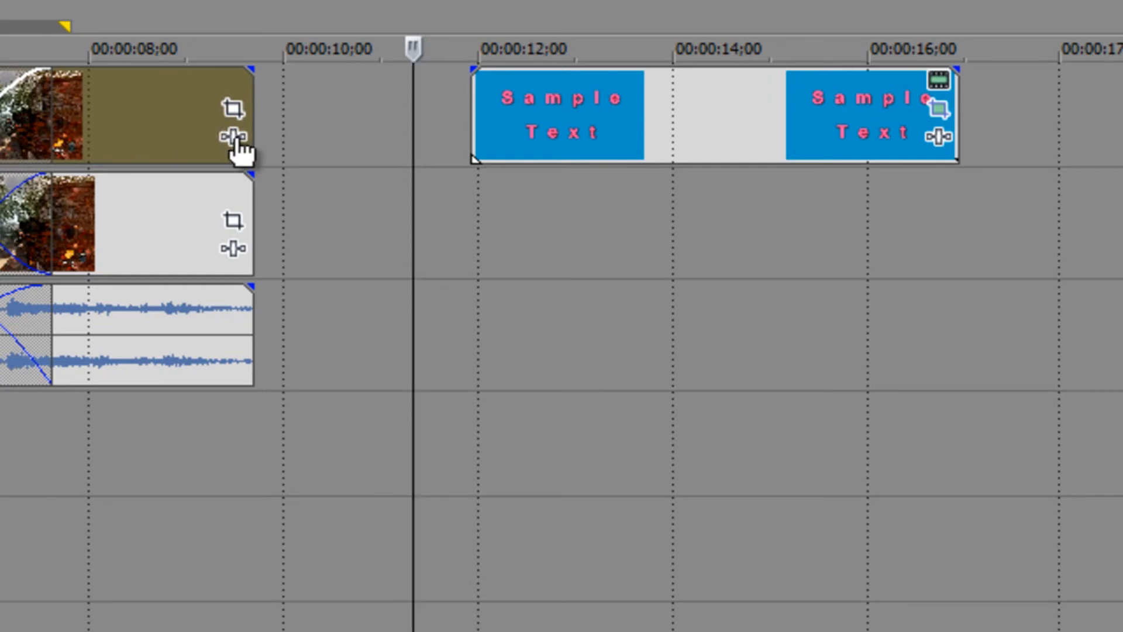
Step: Open Event Pan/Crop for the copied gameplay clip as a floating window and enable its mask
right_click(151, 111)
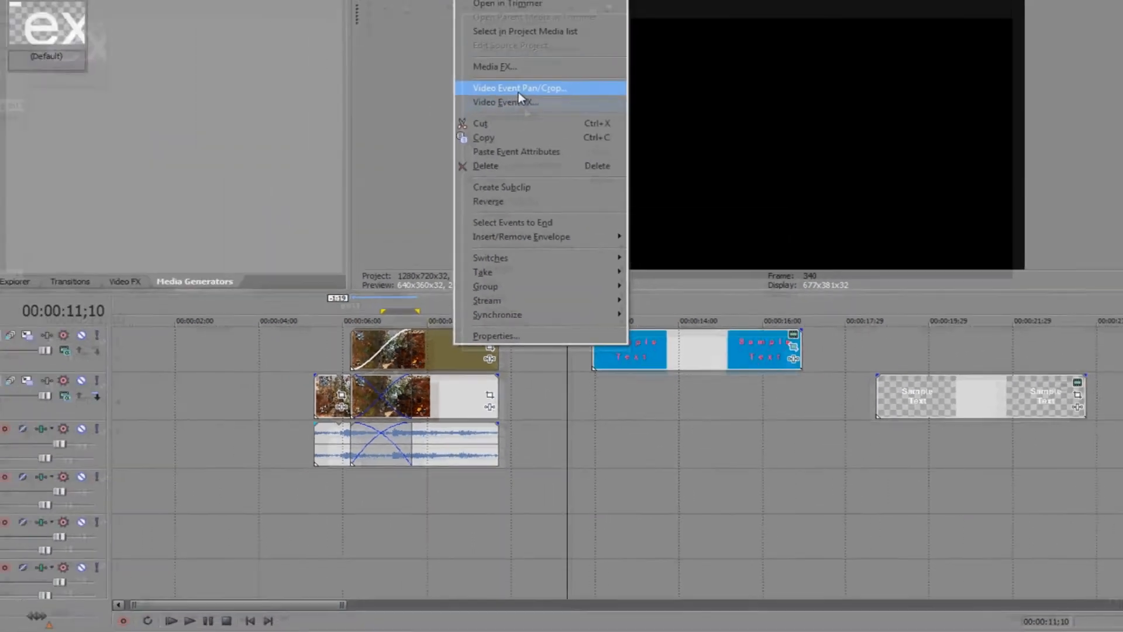
left_click(519, 93)
left_click_drag(650, 235, 768, 82)
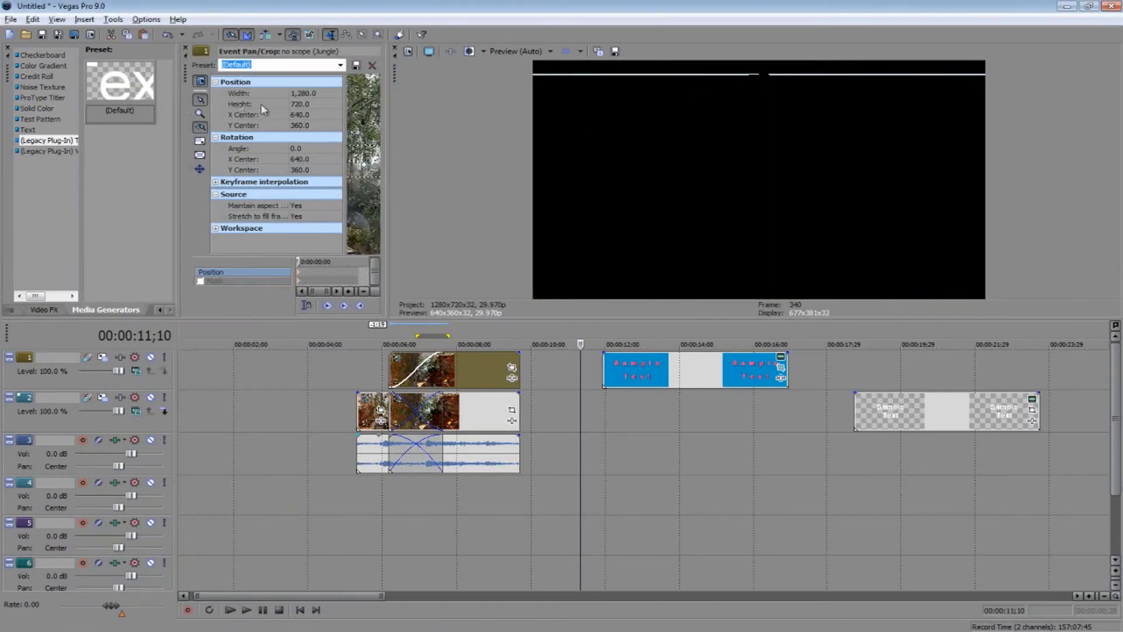
left_click_drag(196, 69, 179, 160)
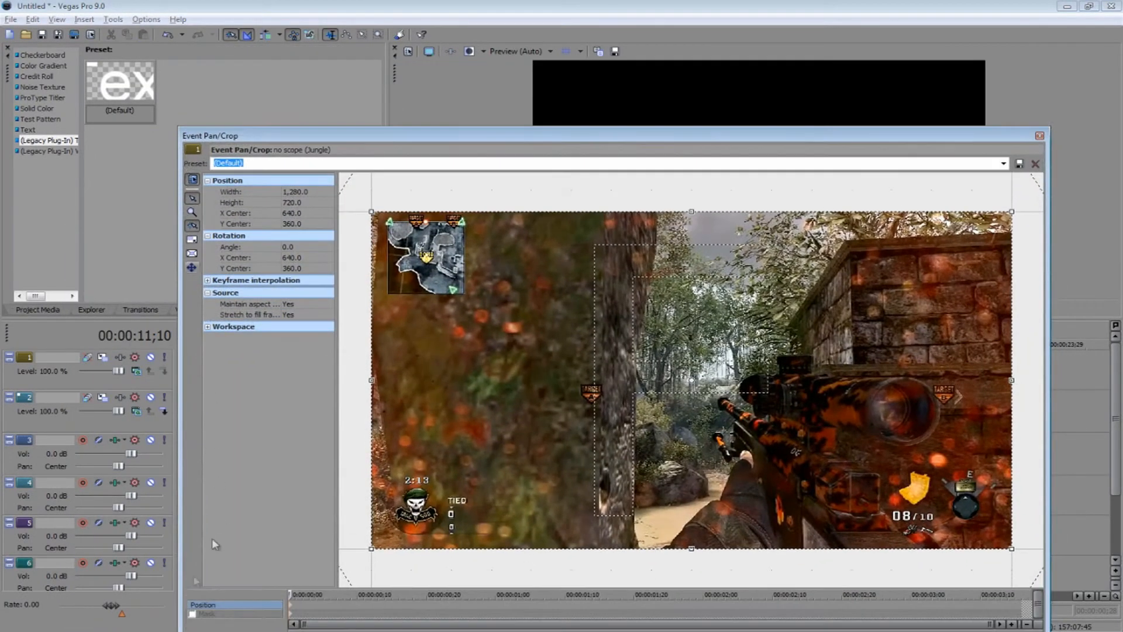
left_click(192, 614)
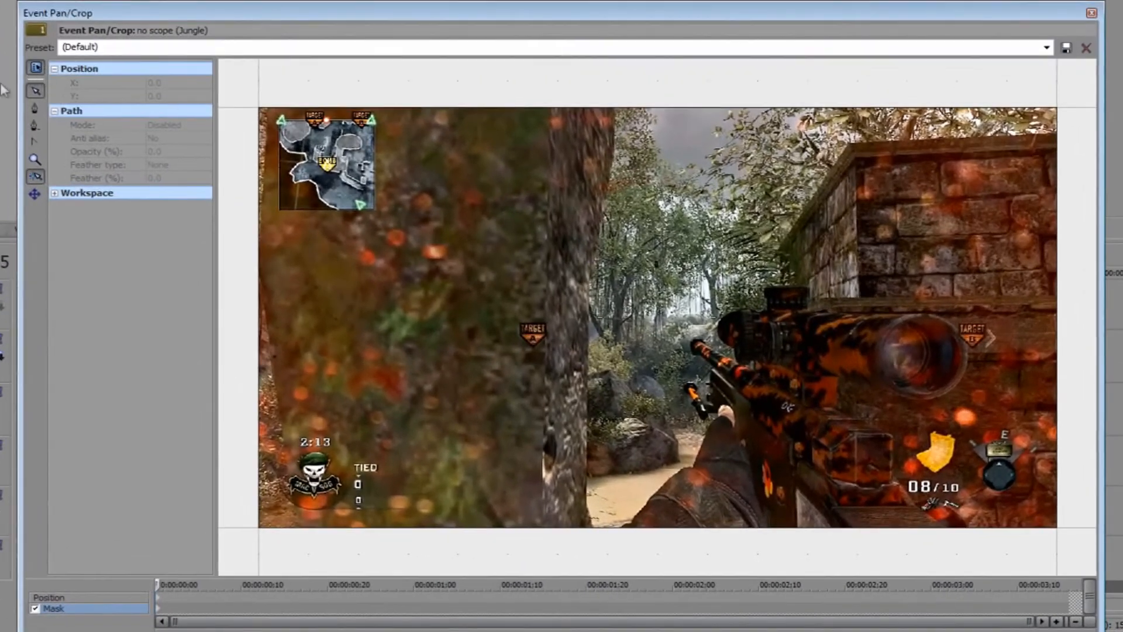
Step: Draw a closed mask path around the rifle's scope lens with the Anchor Creation Tool
left_click(35, 108)
left_click(930, 321)
left_click(902, 323)
left_click(881, 350)
left_click(898, 369)
left_click(948, 391)
left_click(960, 353)
left_click(954, 329)
left_click(932, 323)
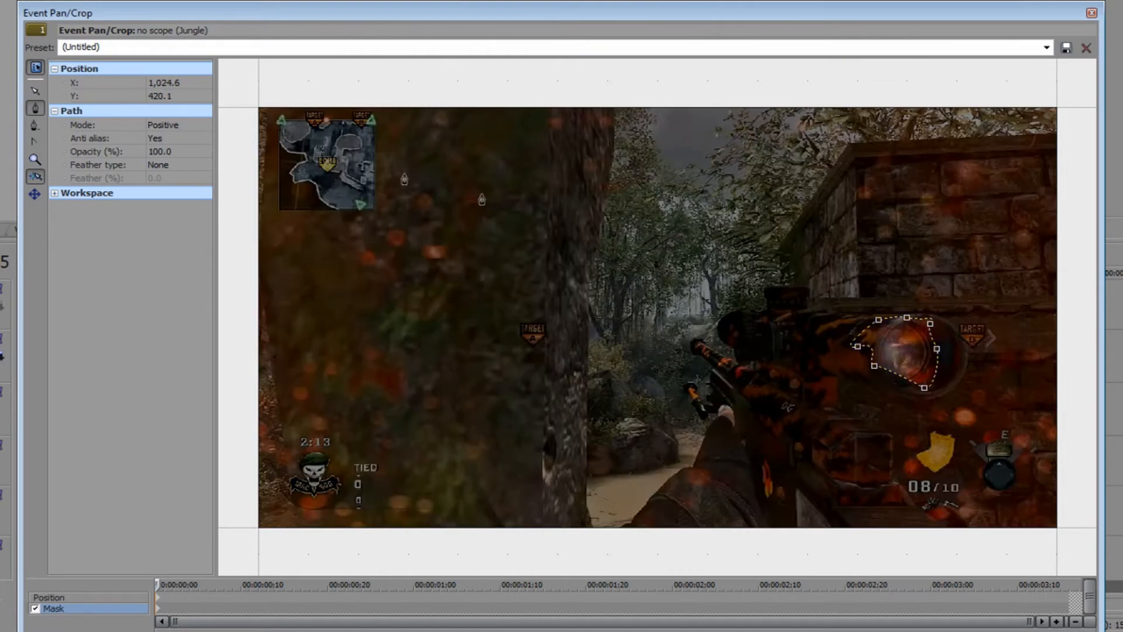
Step: Draw a second closed, four-cornered mask path around the minimap in the gameplay frame
left_click_drag(391, 224, 409, 212)
left_click(386, 116)
left_click(278, 114)
left_click(278, 213)
left_click(391, 224)
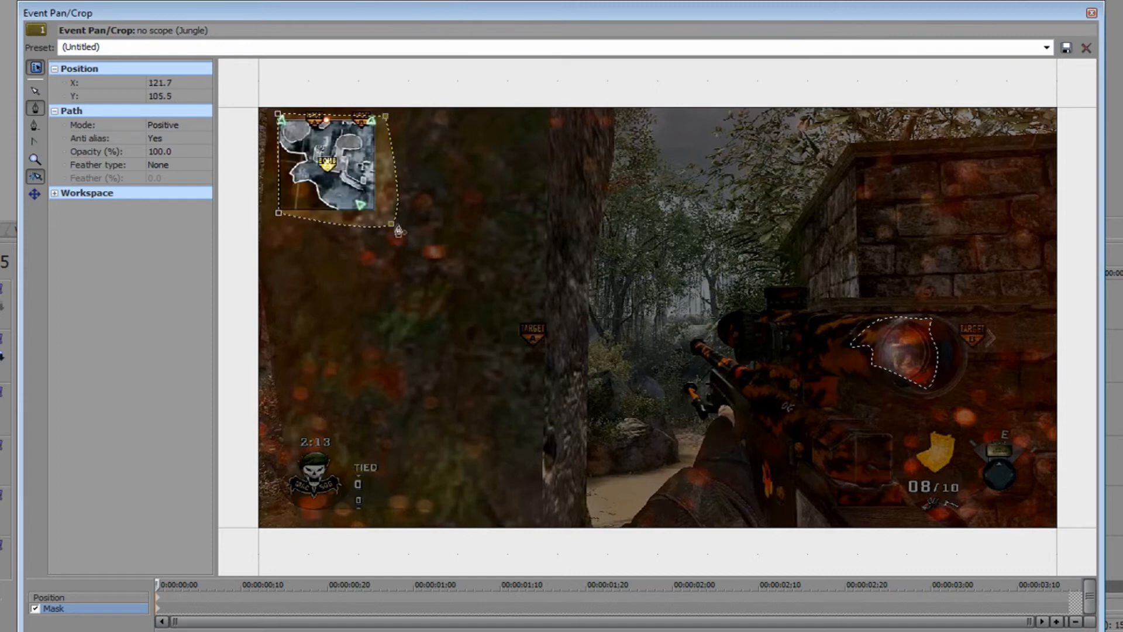
Step: Draw a third closed mask path around the match timer and skull emblem in the lower corner of the gameplay frame
left_click(256, 542)
left_click_drag(381, 548, 409, 553)
left_click_drag(433, 412, 457, 425)
left_click_drag(297, 407, 309, 396)
left_click_drag(244, 518, 229, 511)
left_click(255, 542)
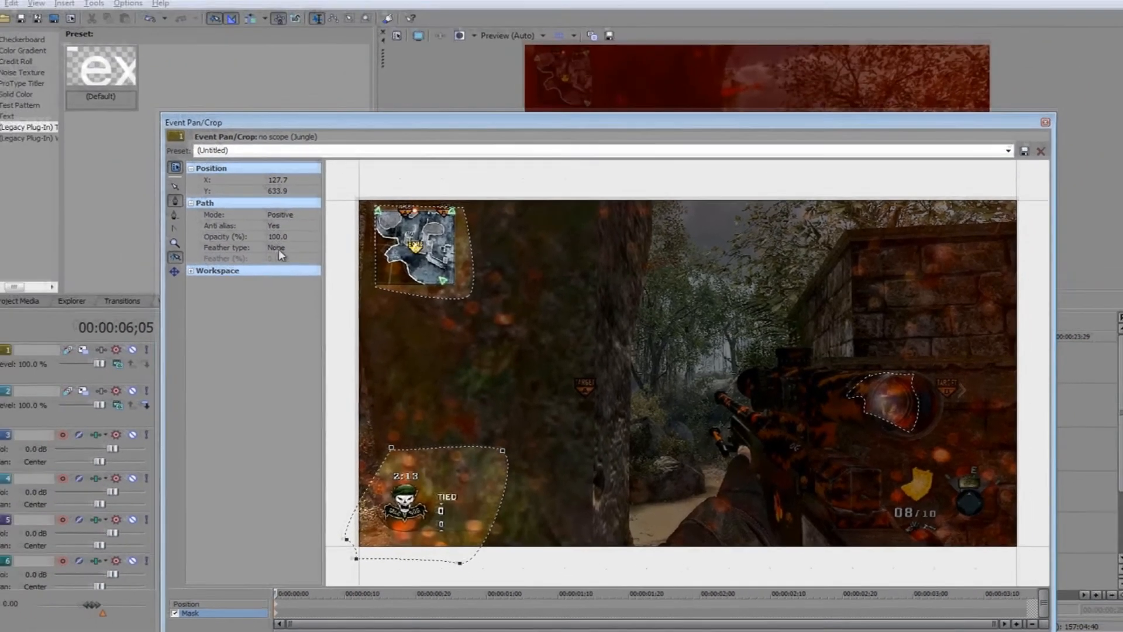
Step: Show the mask's feather type options, close Event Pan/Crop and place the playhead at 00:00:08;03 on the copied clip
left_click(278, 249)
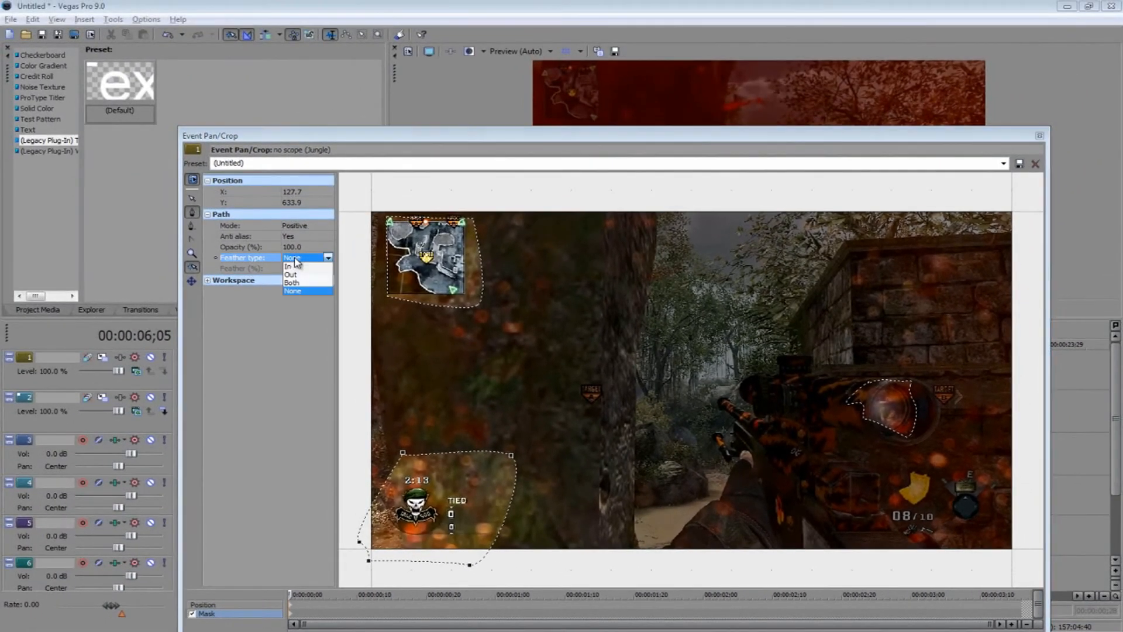
left_click(1045, 123)
left_click(461, 373)
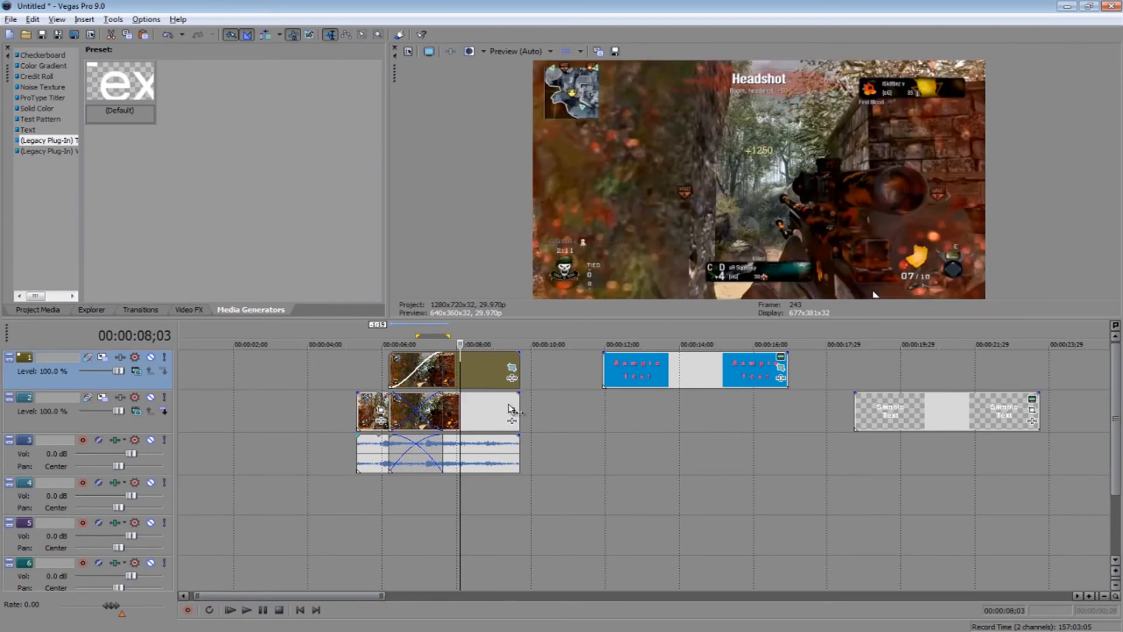
Step: Add the Sony Channel Blend video effect to the masked copy of the gameplay clip and toggle it off and back on
left_click(512, 377)
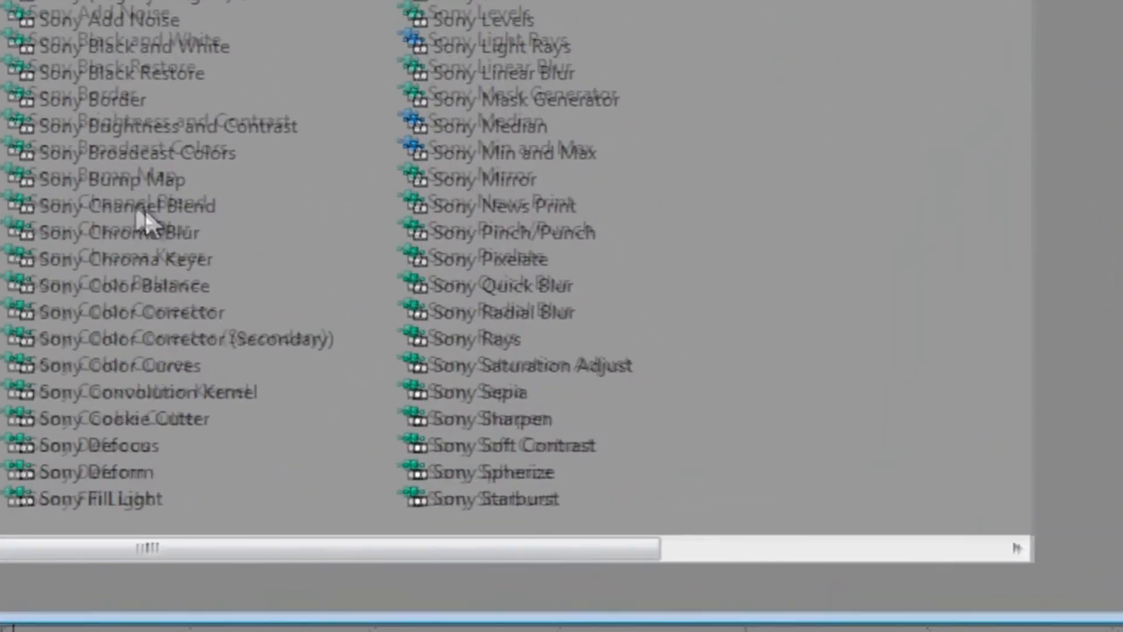
left_click(514, 364)
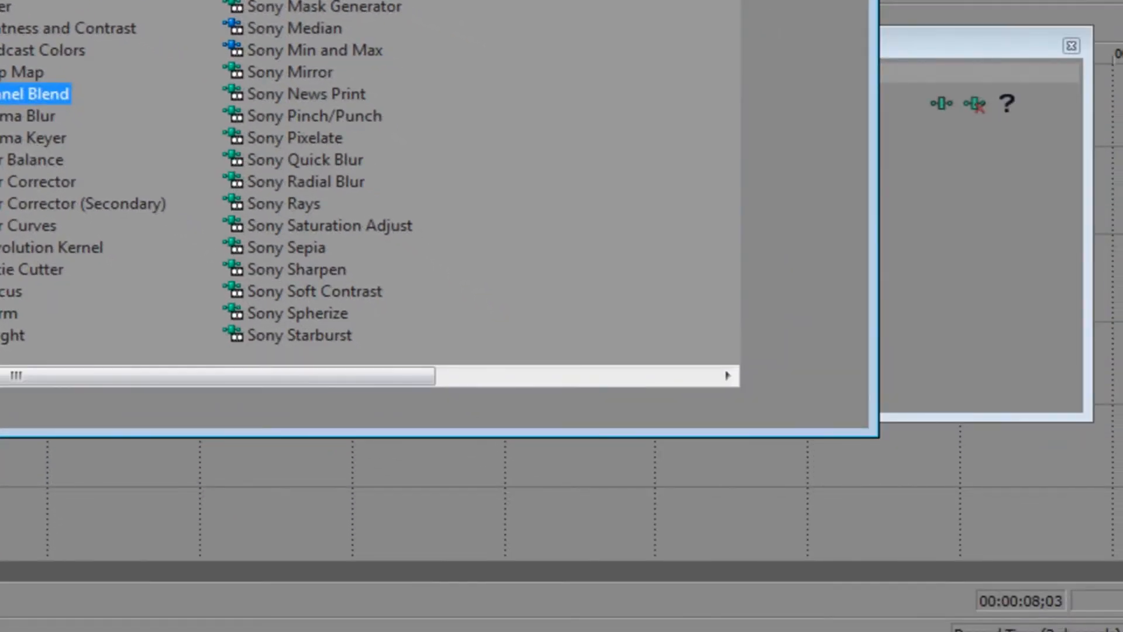
left_click(804, 1)
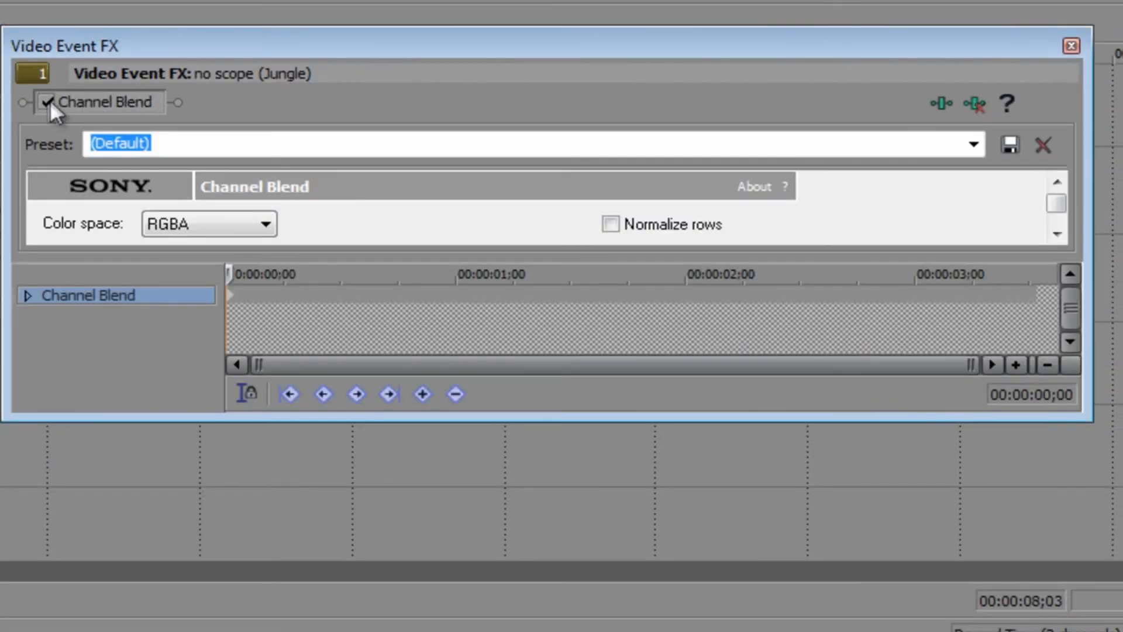
left_click(47, 102)
left_click(47, 103)
Step: Add the Sony Brightness and Contrast effect to the clip's effect chain and enlarge the Video Event FX window
left_click(939, 104)
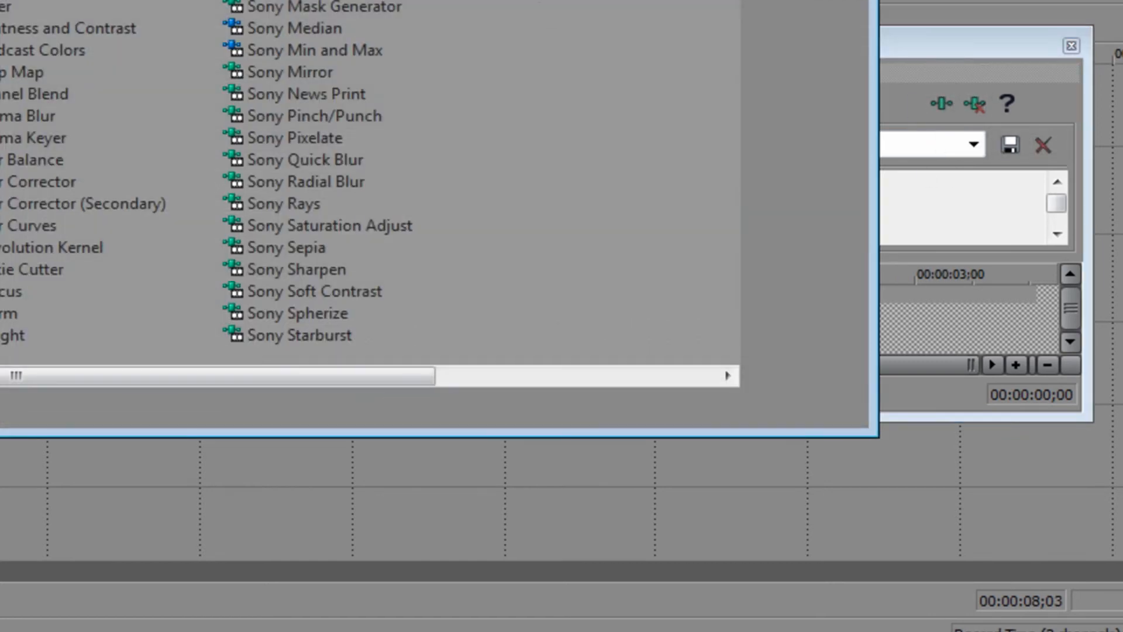
left_click(24, 28)
left_click(804, 1)
left_click_drag(1090, 419, 1110, 602)
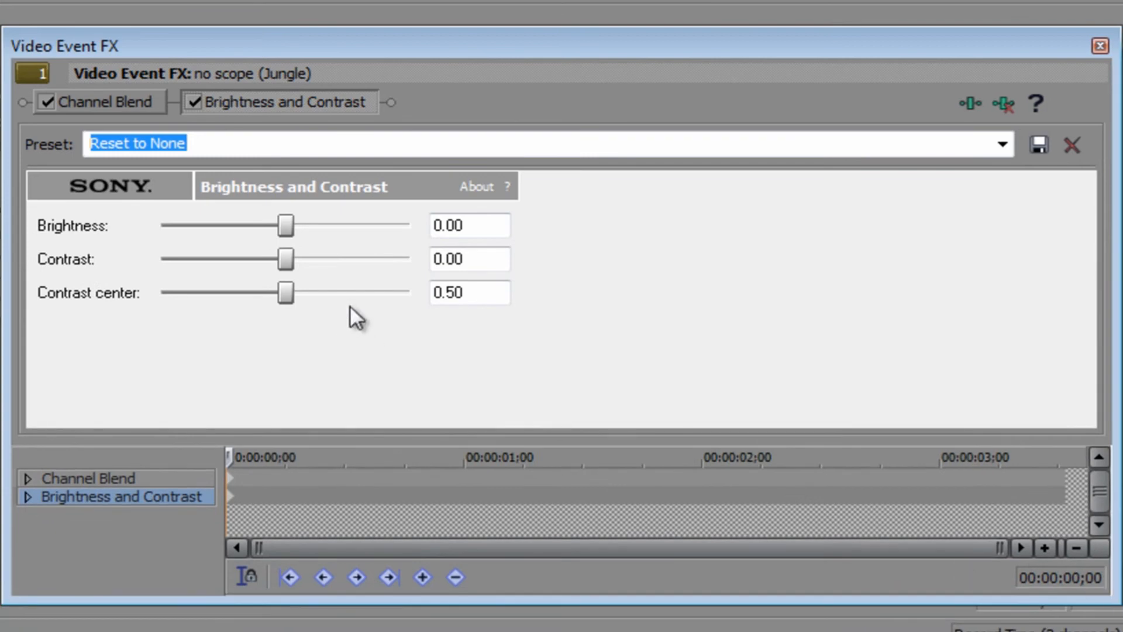
Step: Try a contrast of 1.00 in Brightness and Contrast and restore the Reset to None preset
left_click_drag(286, 261, 426, 221)
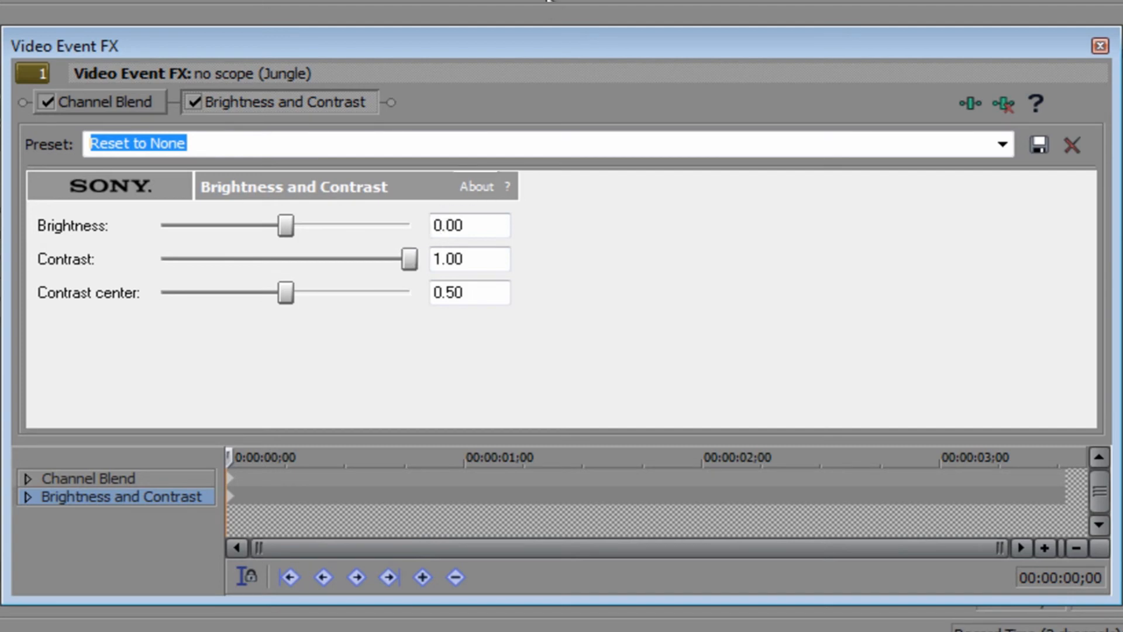
left_click(1002, 144)
left_click(857, 172)
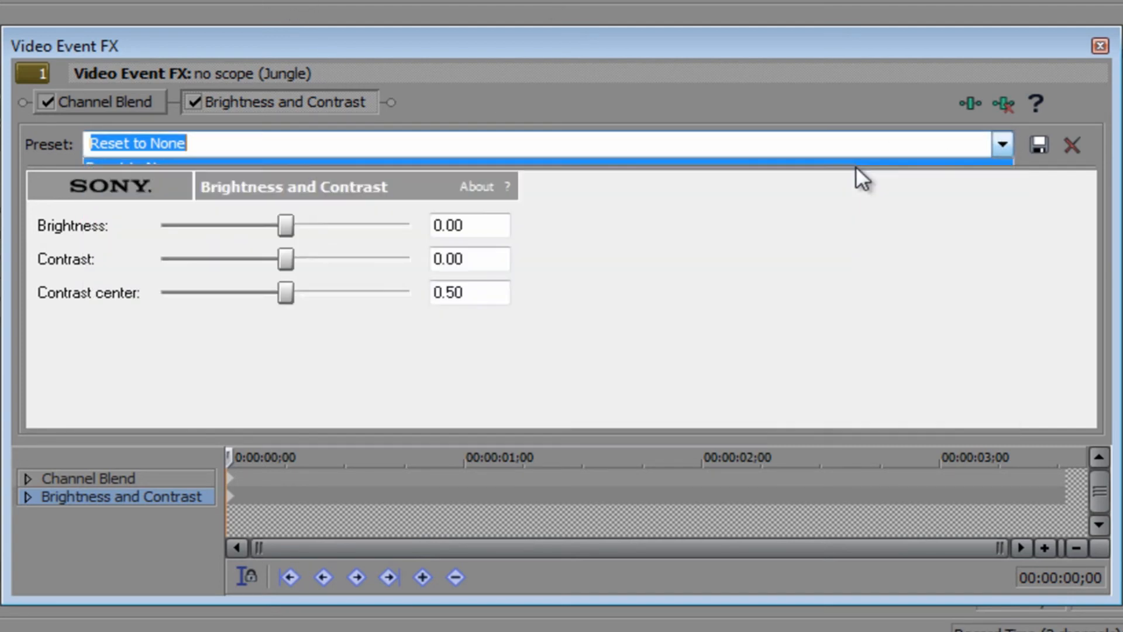
Step: Set the red-to-red multiplier in the Channel Blend equations to 1.679
left_click(140, 106)
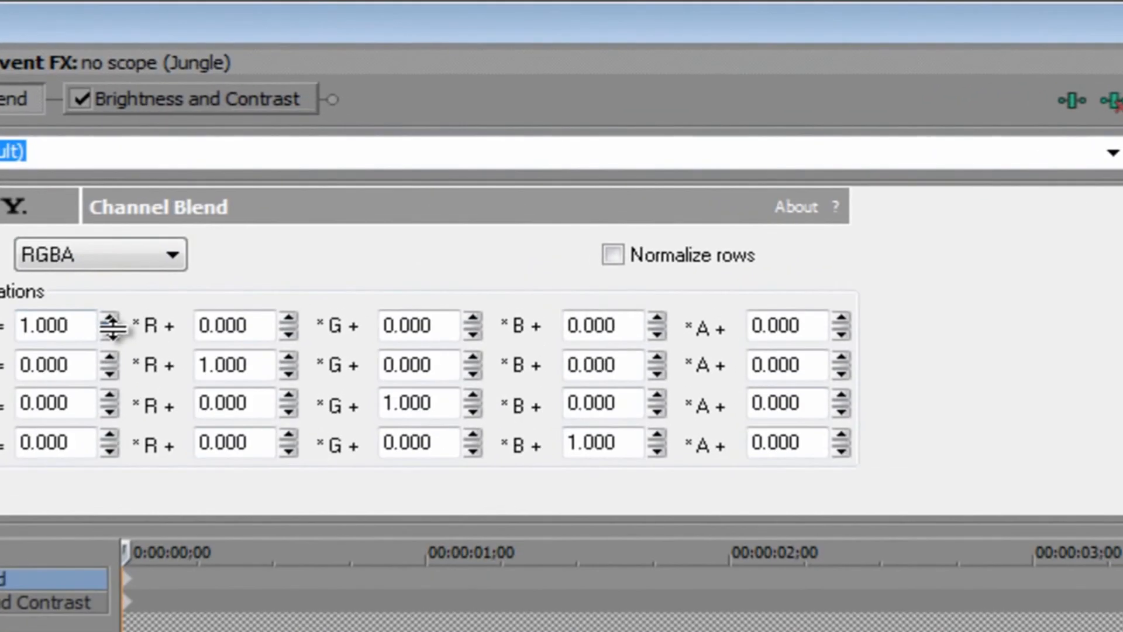
left_click_drag(215, 279, 228, 243)
left_click_drag(125, 280, 115, 321)
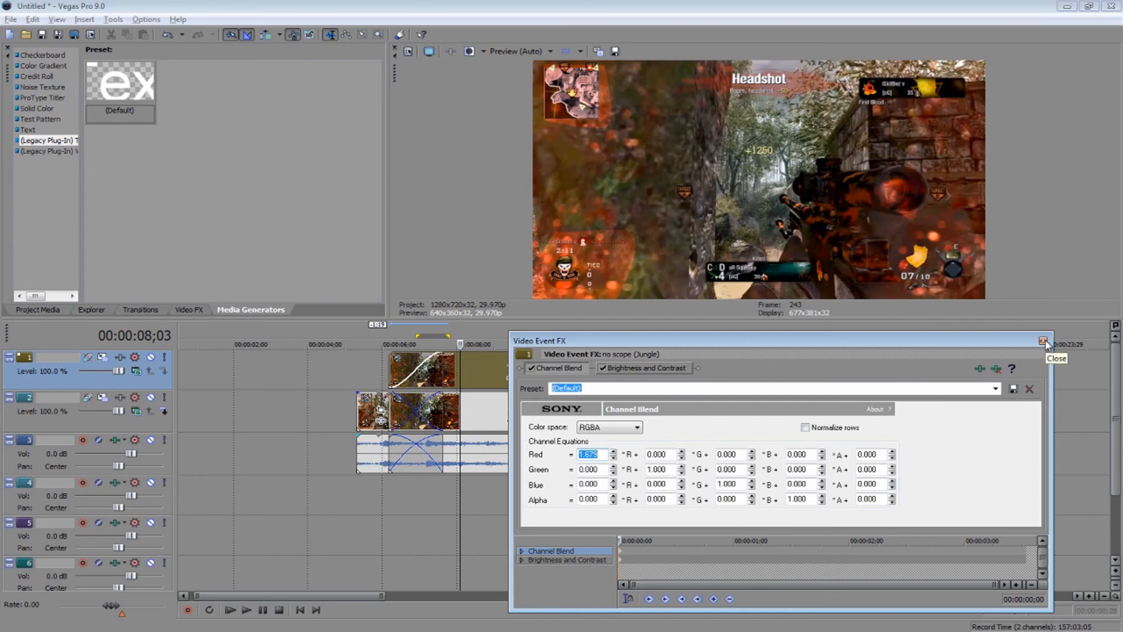
Step: Play the copied clip from 00:00:08;25 to check the red tint in the masked areas
left_click_drag(672, 341, 763, 385)
left_click(486, 370)
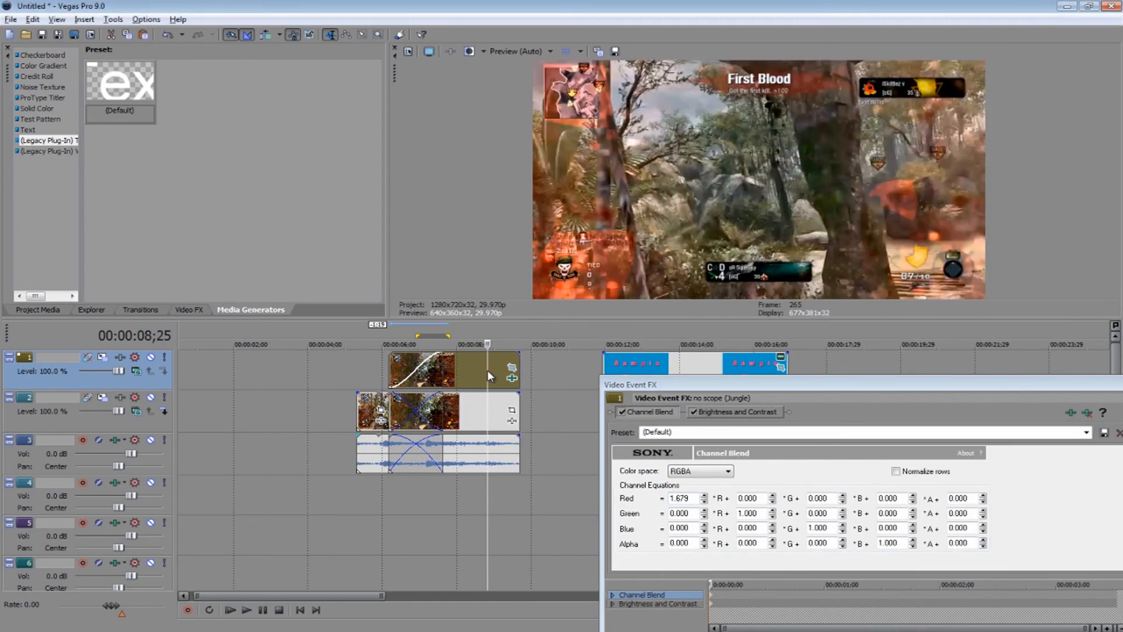
key("space")
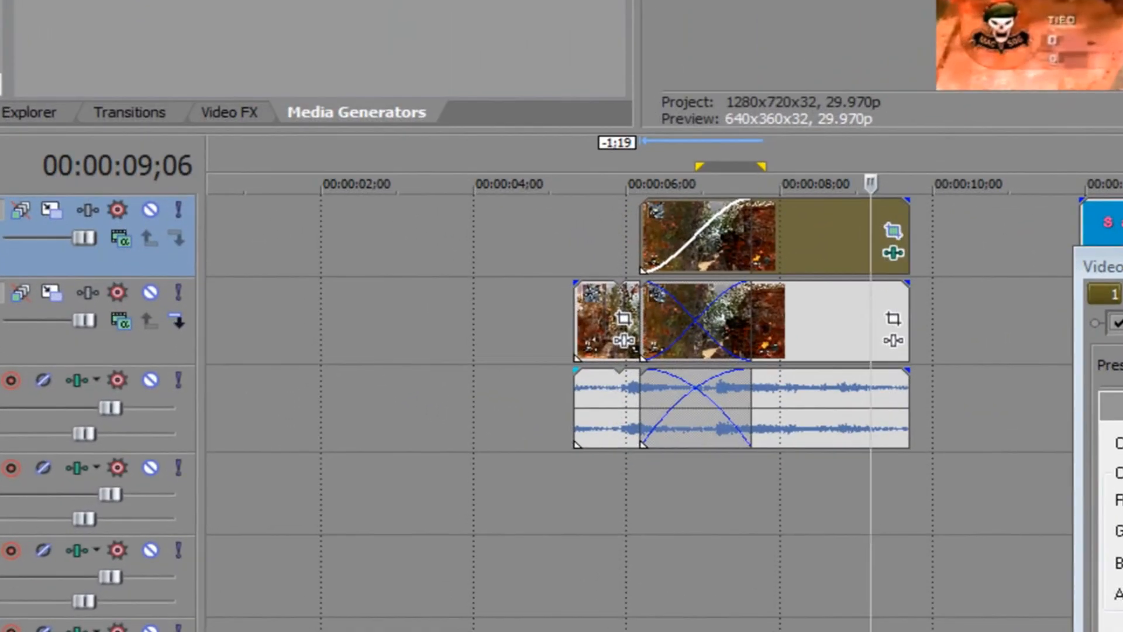
Step: Add the Sony TV Simulator effect to the clip's chain after Brightness and Contrast
left_click_drag(1120, 317, 586, 46)
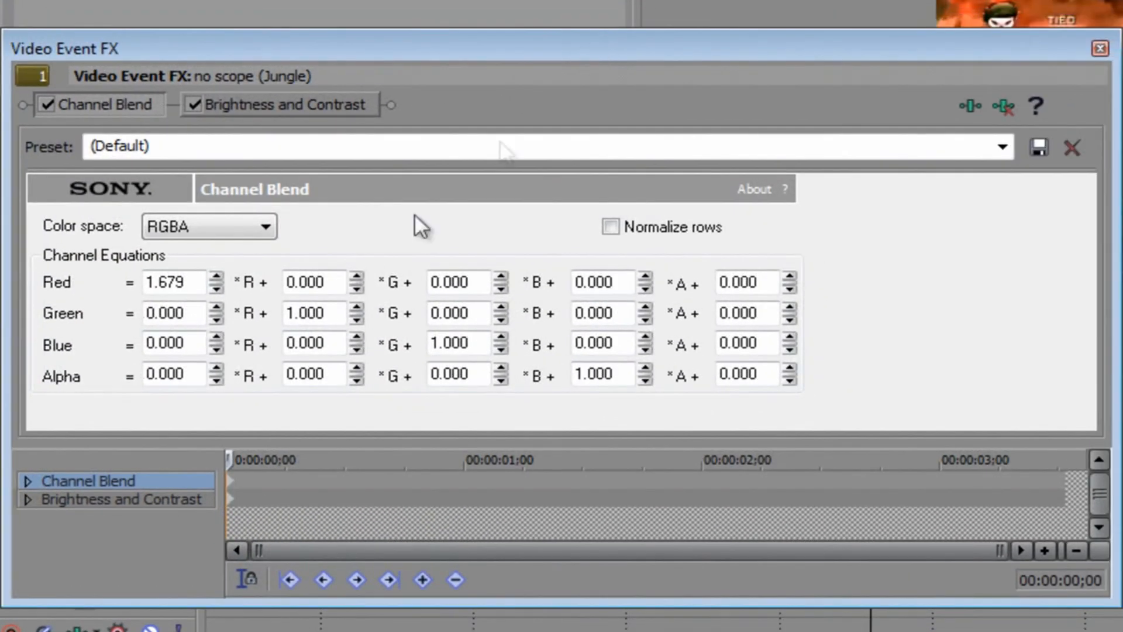
left_click(235, 498)
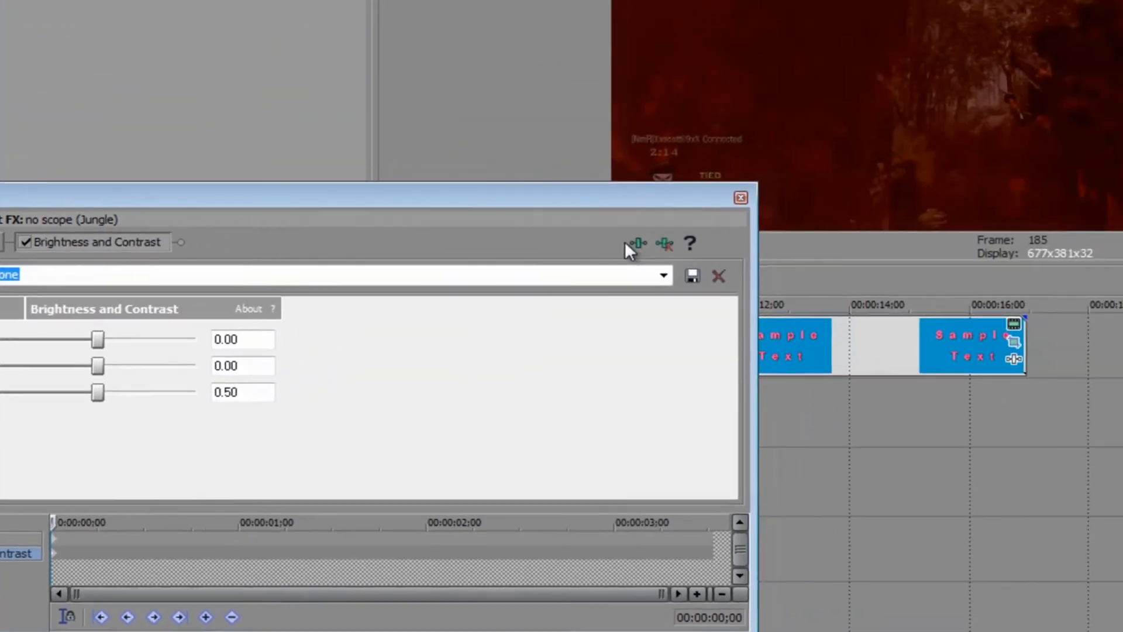
left_click(971, 105)
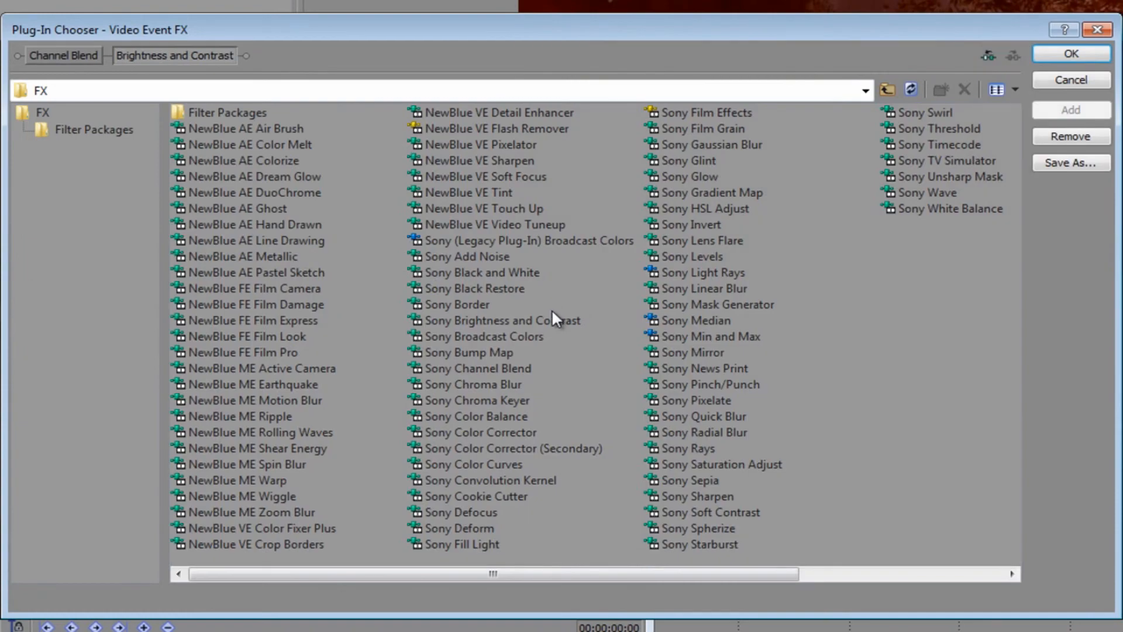
double_click(948, 159)
left_click(1074, 54)
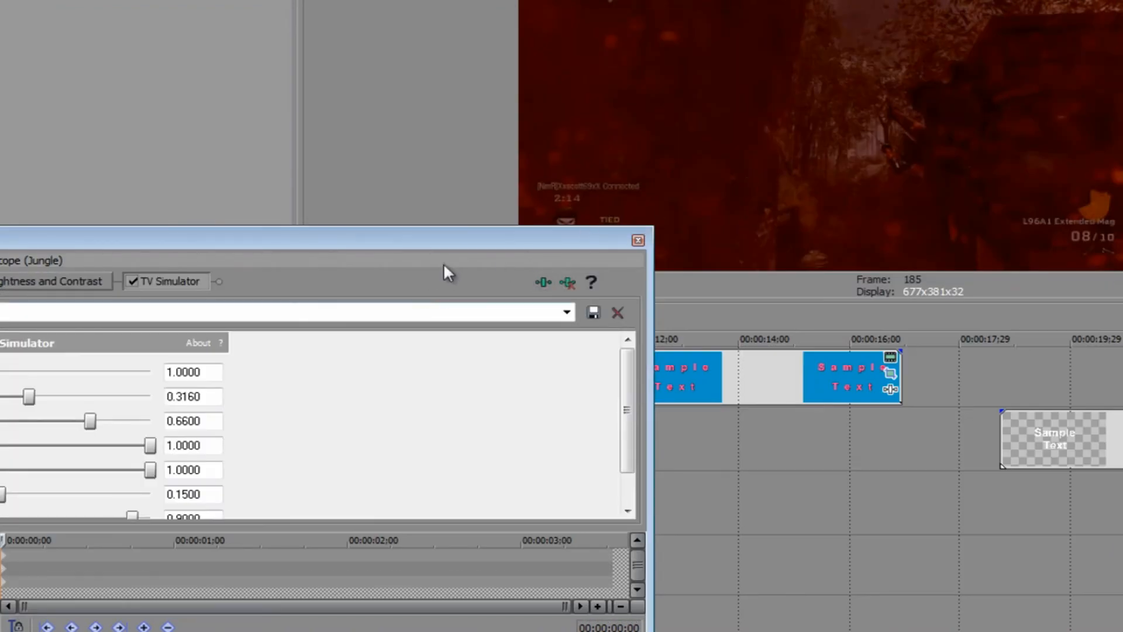
Step: Preview the TV Simulator look at several frames of the copied clip and close the Video Event FX window
left_click_drag(441, 232, 440, 436)
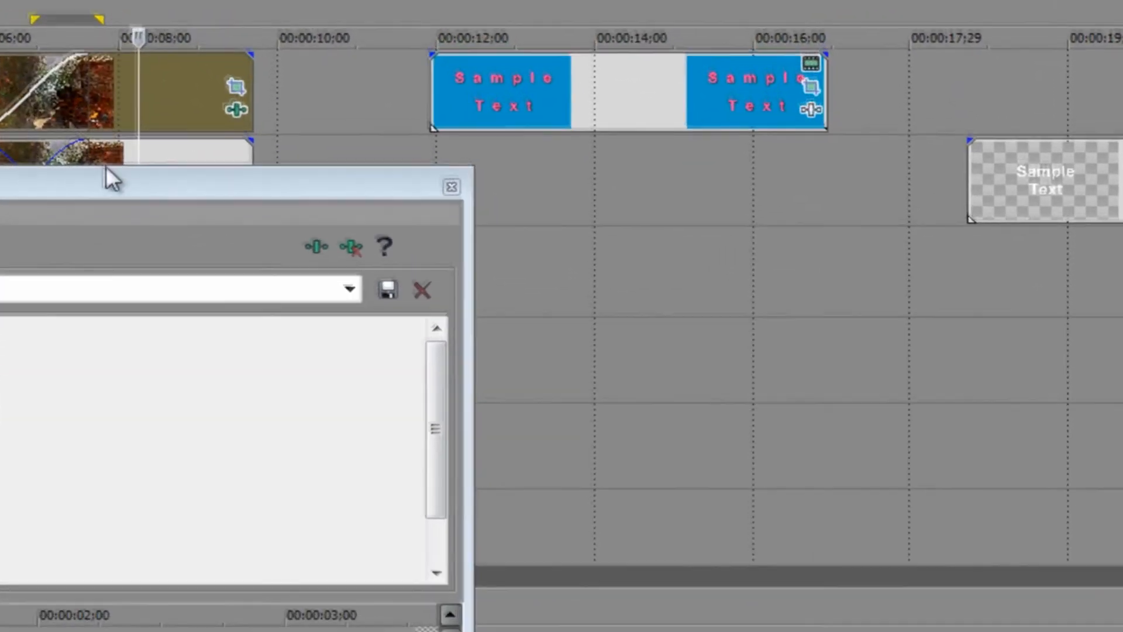
left_click_drag(304, 355, 1046, 288)
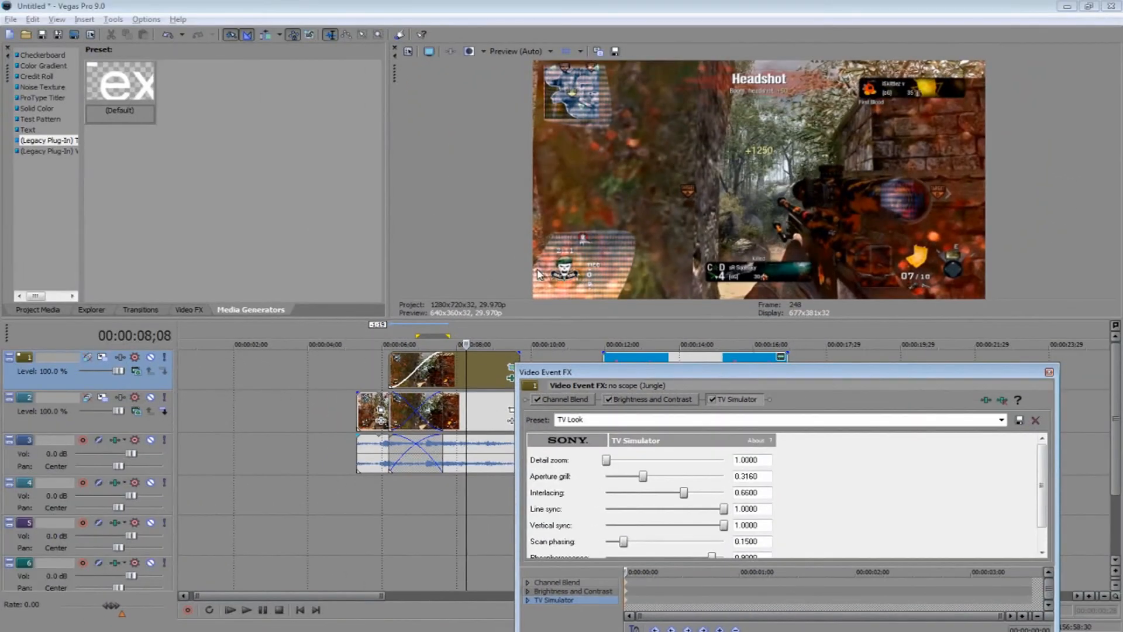
left_click(441, 365)
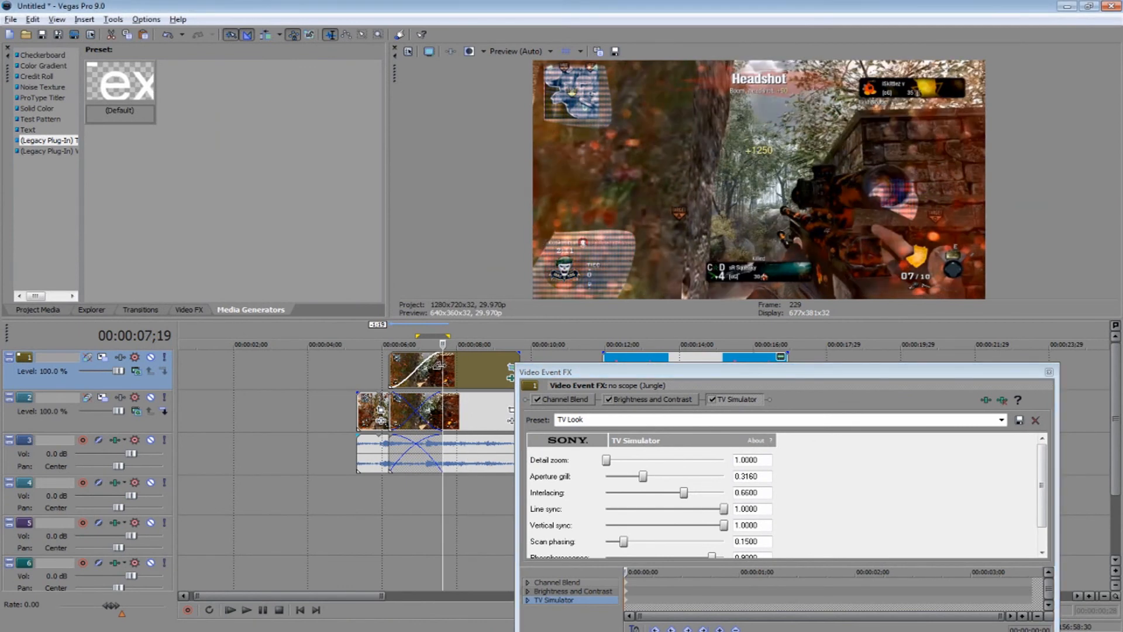
left_click(448, 366)
left_click(459, 367)
left_click(469, 369)
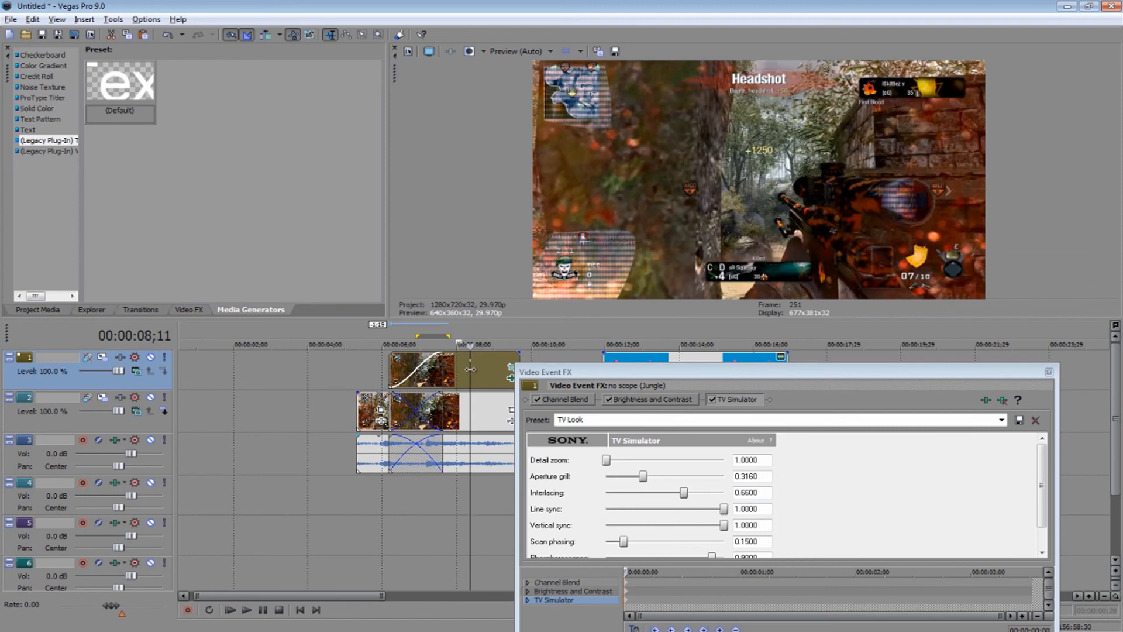
left_click(1051, 374)
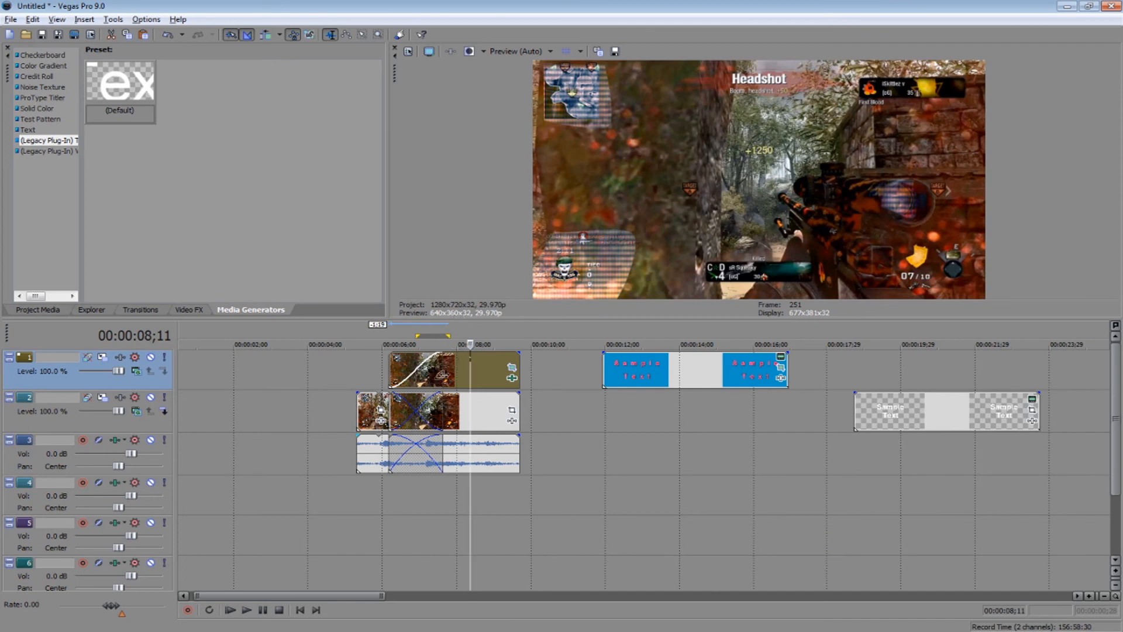
Step: Insert 36 new video tracks above the existing tracks and go down to the tracks holding the clips
key("ctrl+shift+q")
key("ctrl+shift+q")
key("ctrl+shift+q")
key("ctrl+shift+q")
key("ctrl+shift+q")
key("ctrl+shift+q")
key("ctrl+shift+q")
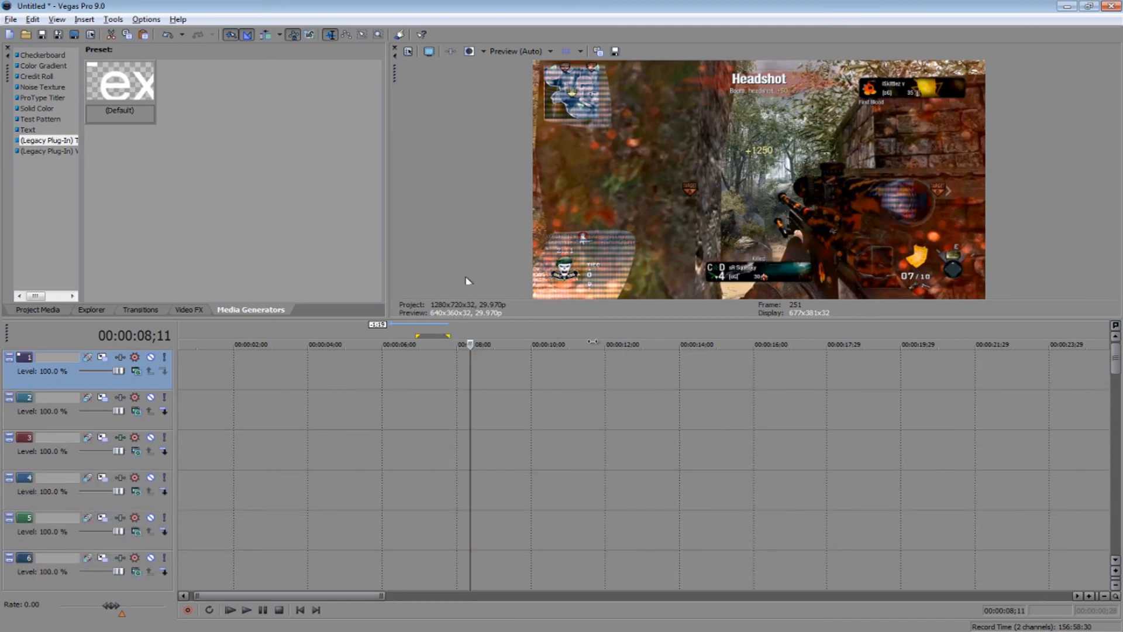
left_click_drag(1116, 364, 1117, 391)
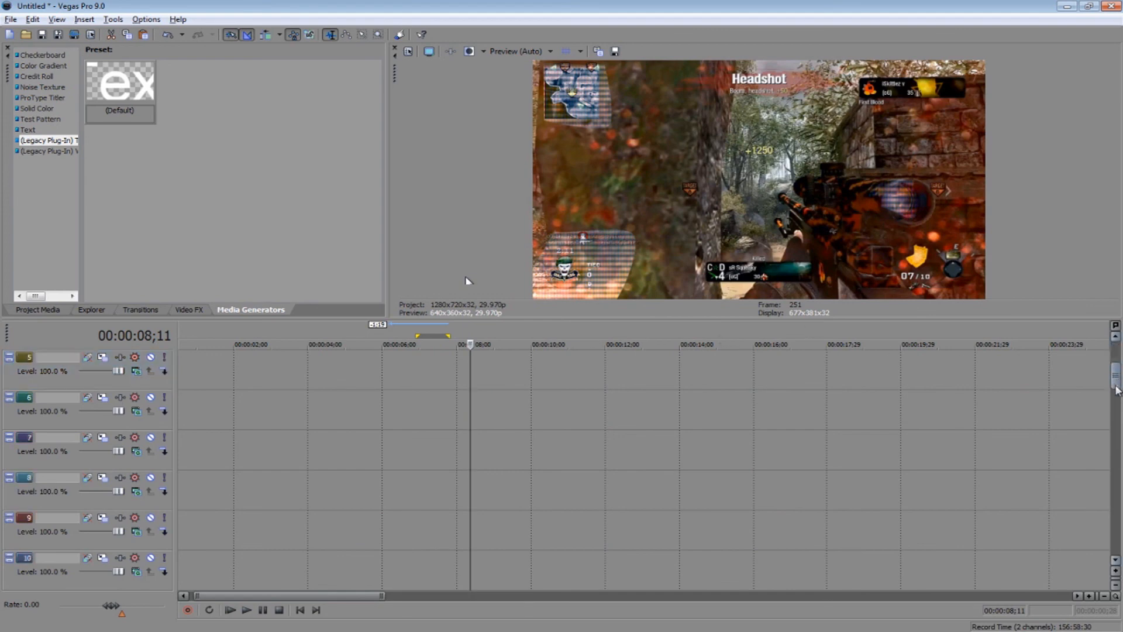
left_click_drag(1117, 433, 1072, 526)
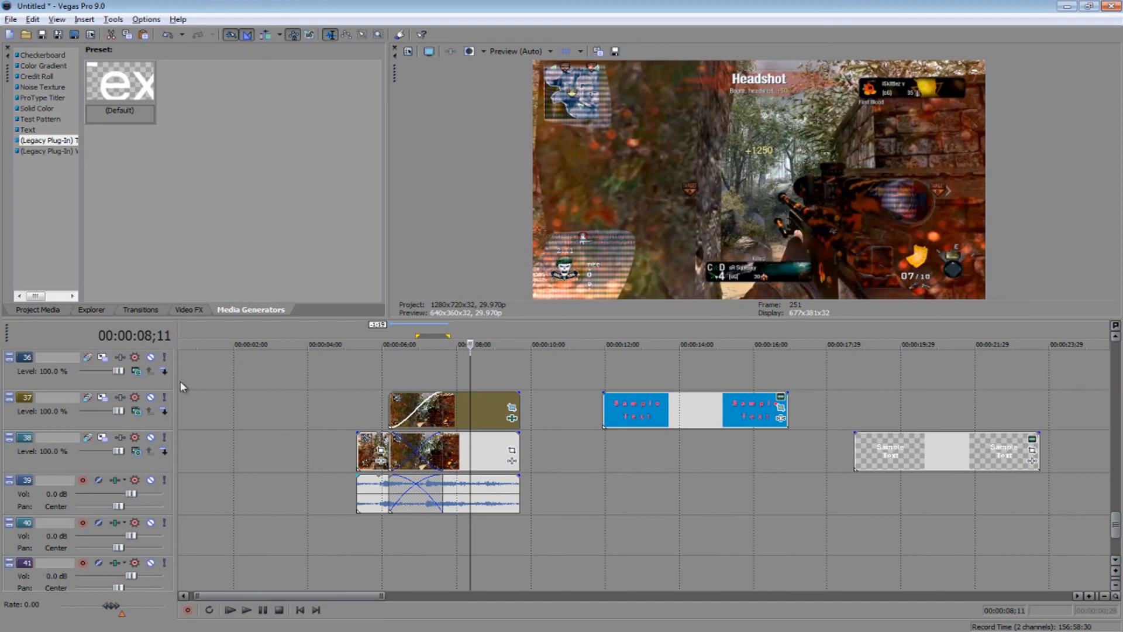